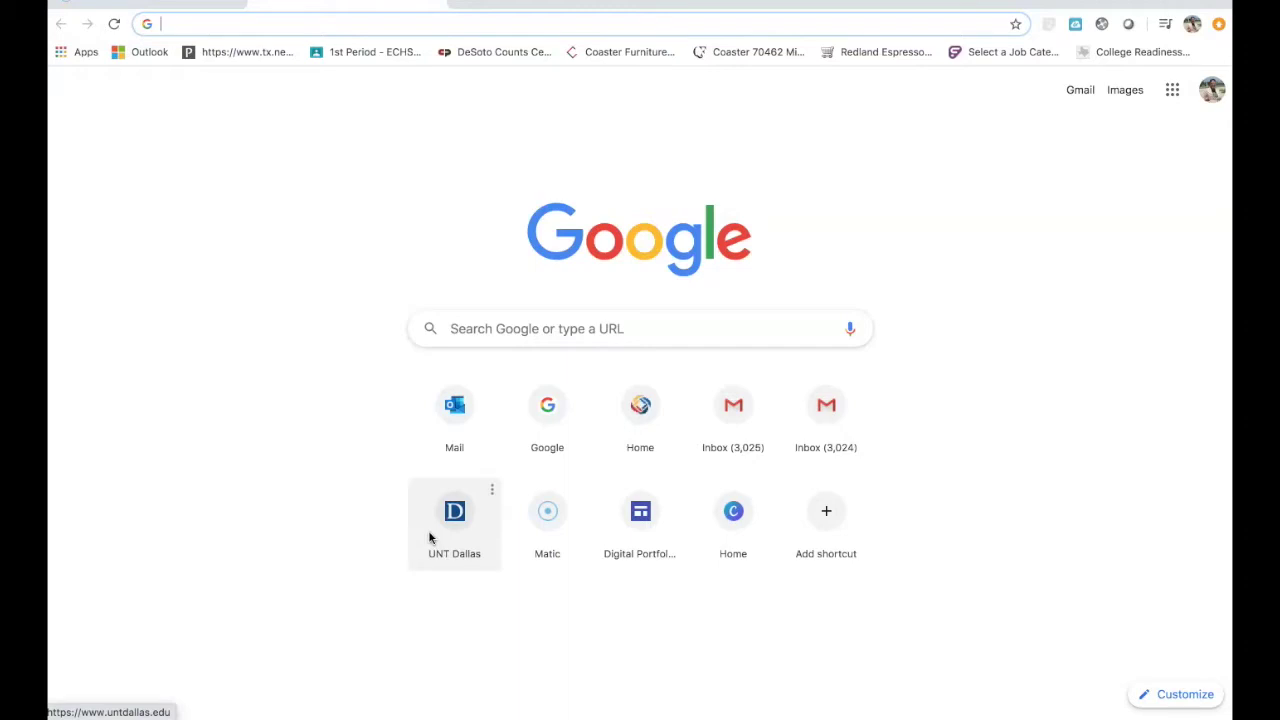
- Load accuplacer.org from Chrome's address bar
left_click(169, 27)
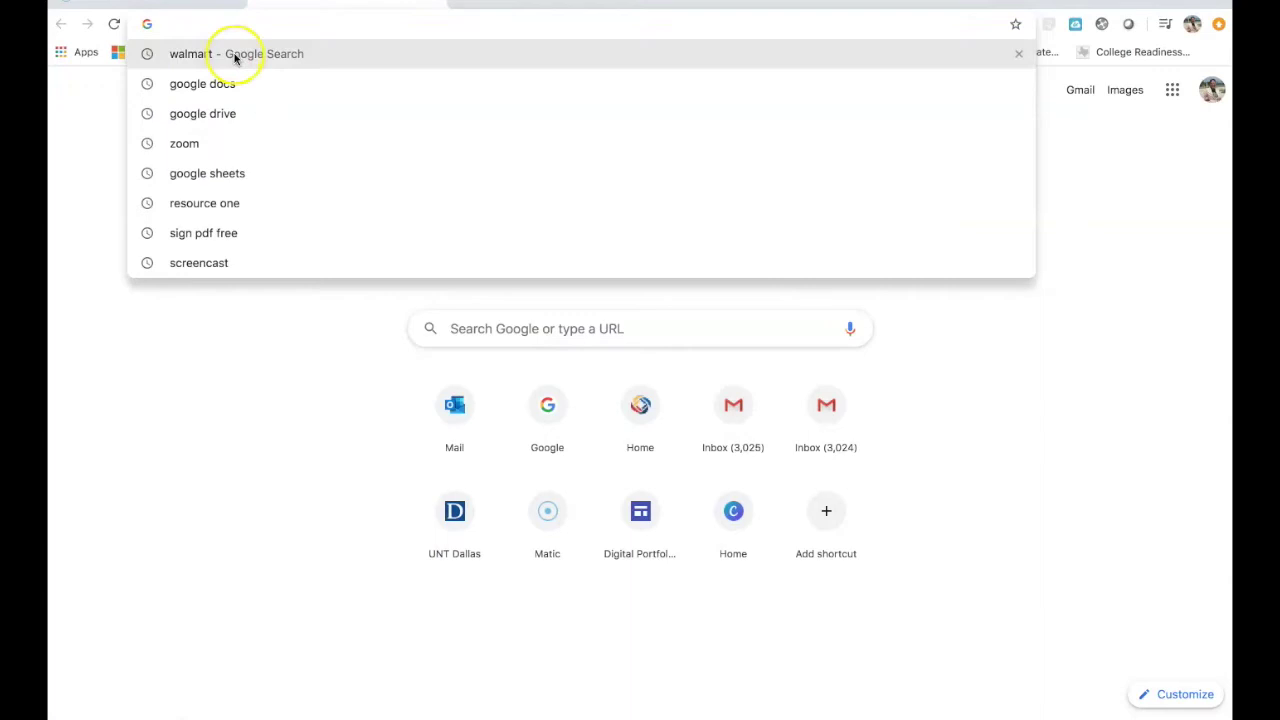
type("accuplac")
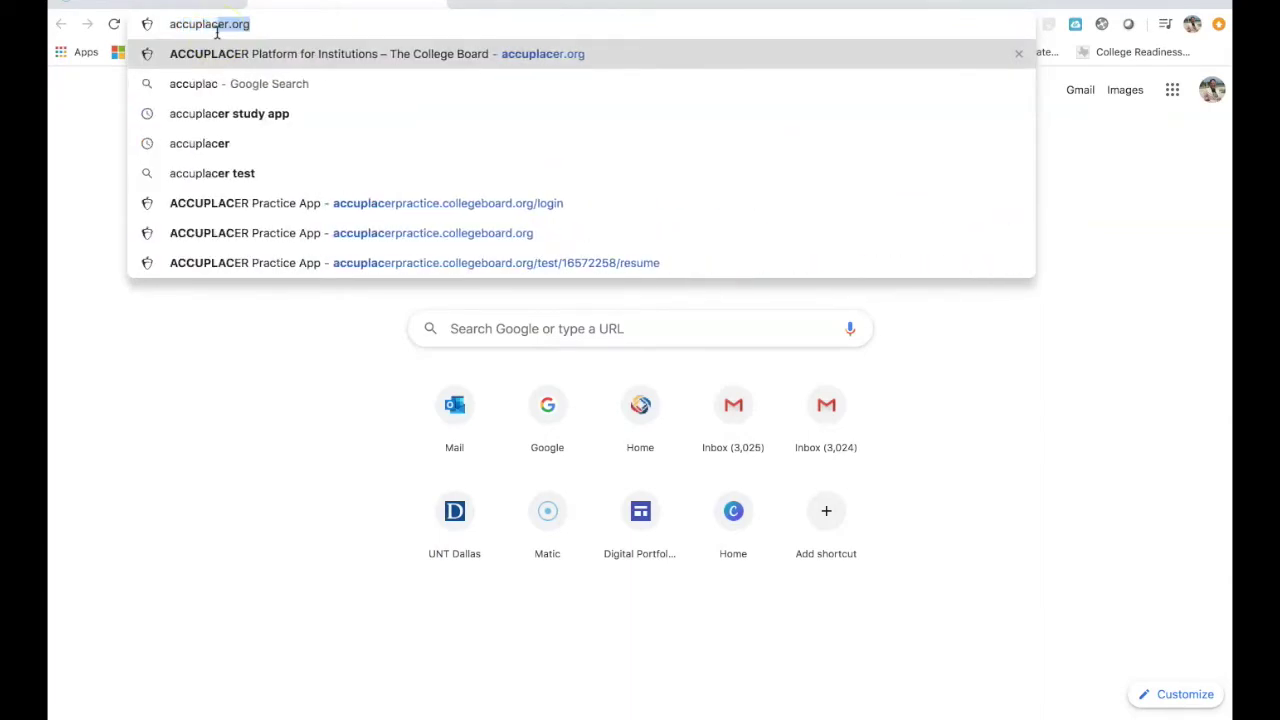
type("er.org")
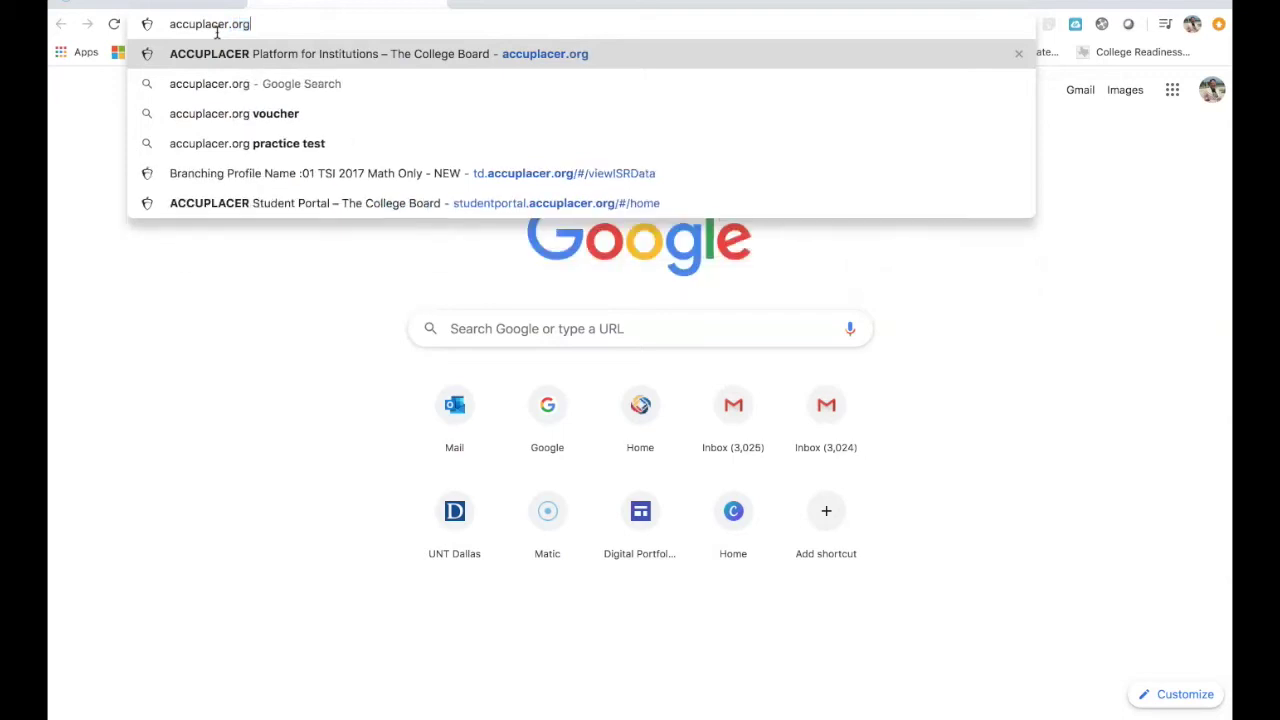
key("Return")
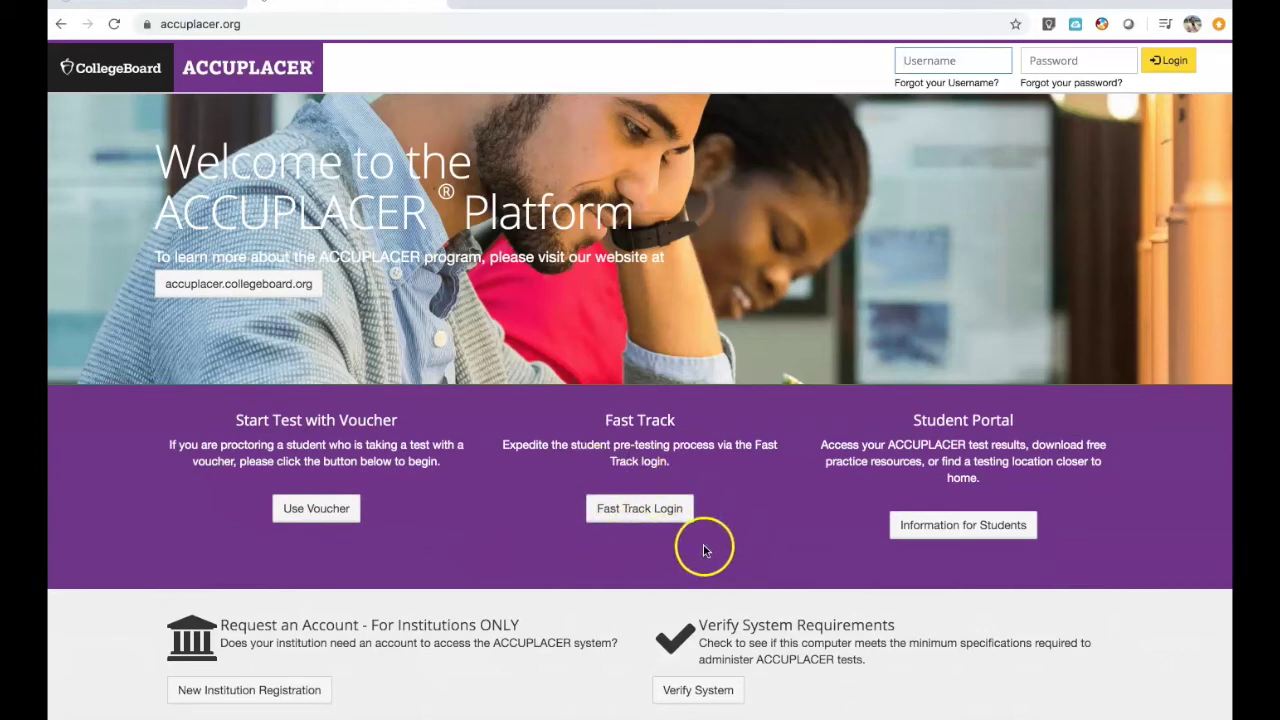
- Reach Practice Resources through Information for Students and the Student Portal, then scroll the page
left_click(938, 535)
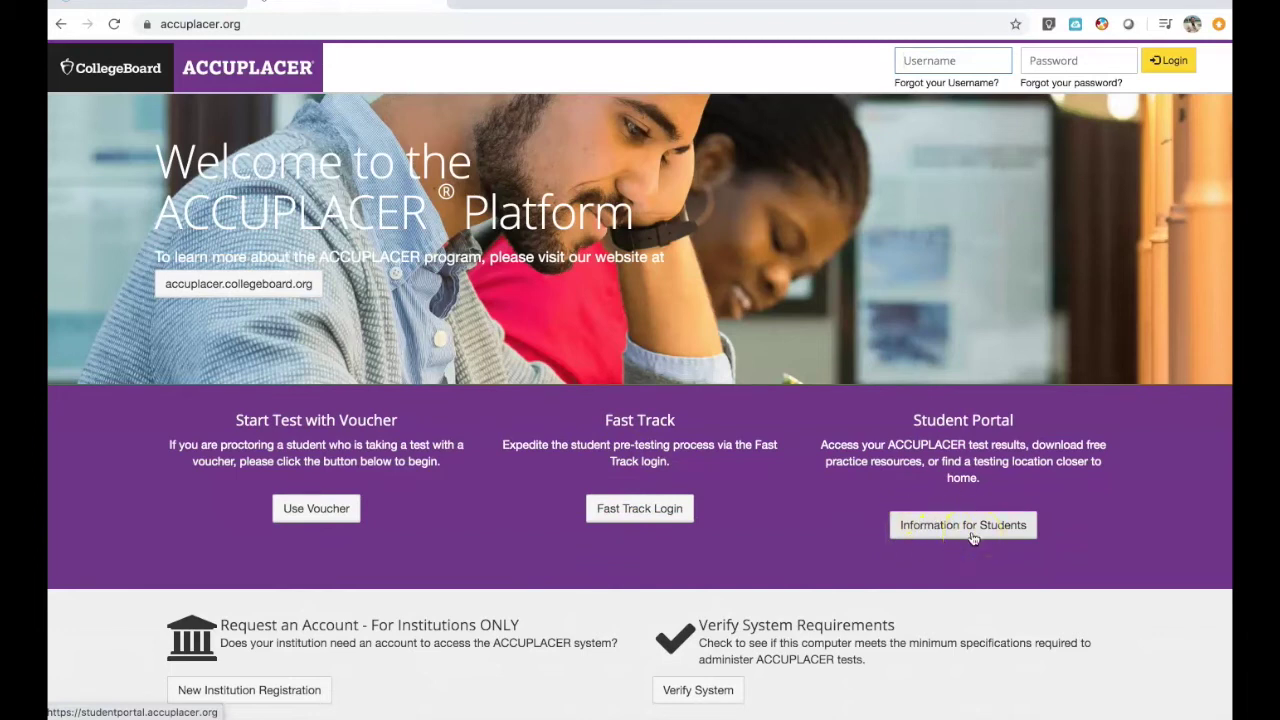
left_click(972, 537)
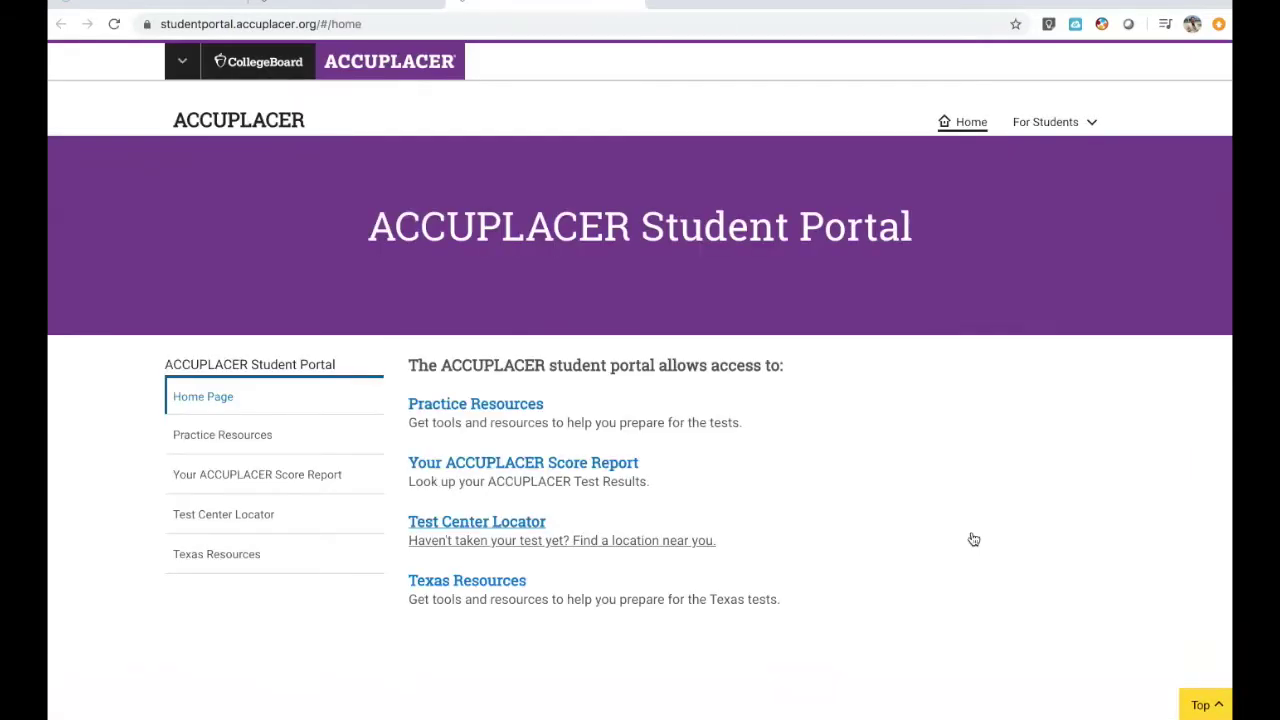
scroll(842, 510, "down", 2)
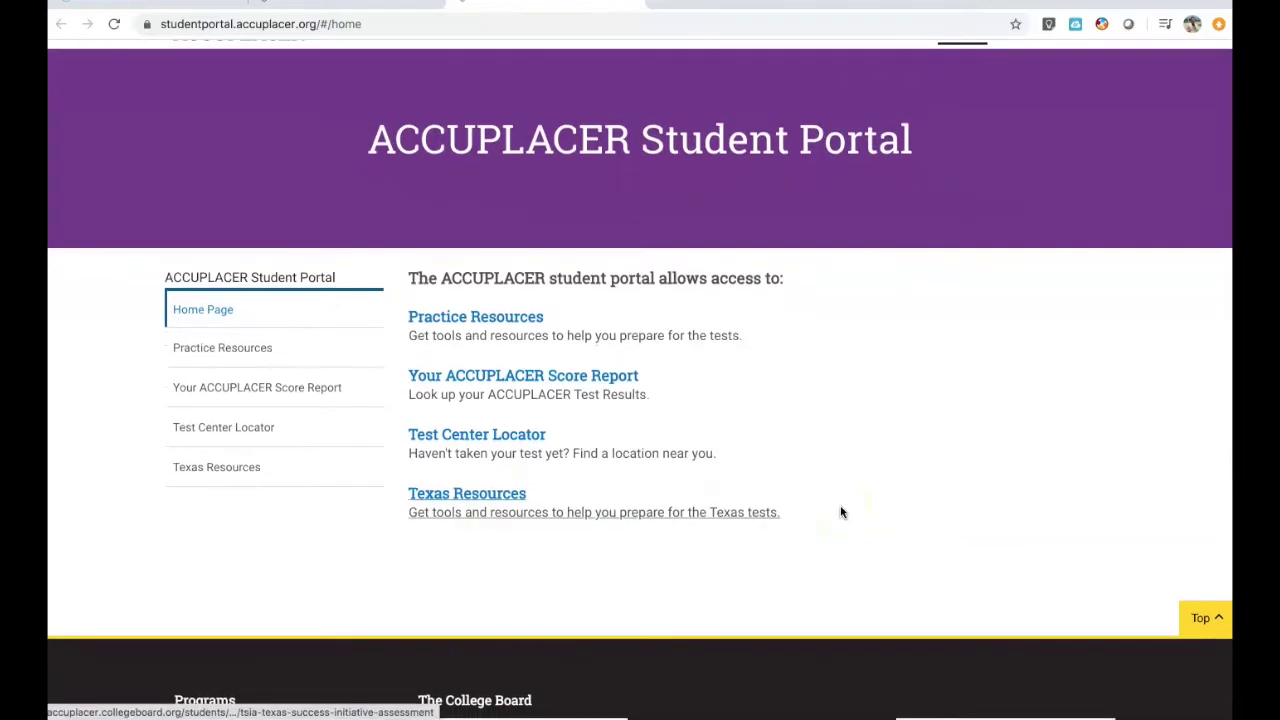
left_click(508, 318)
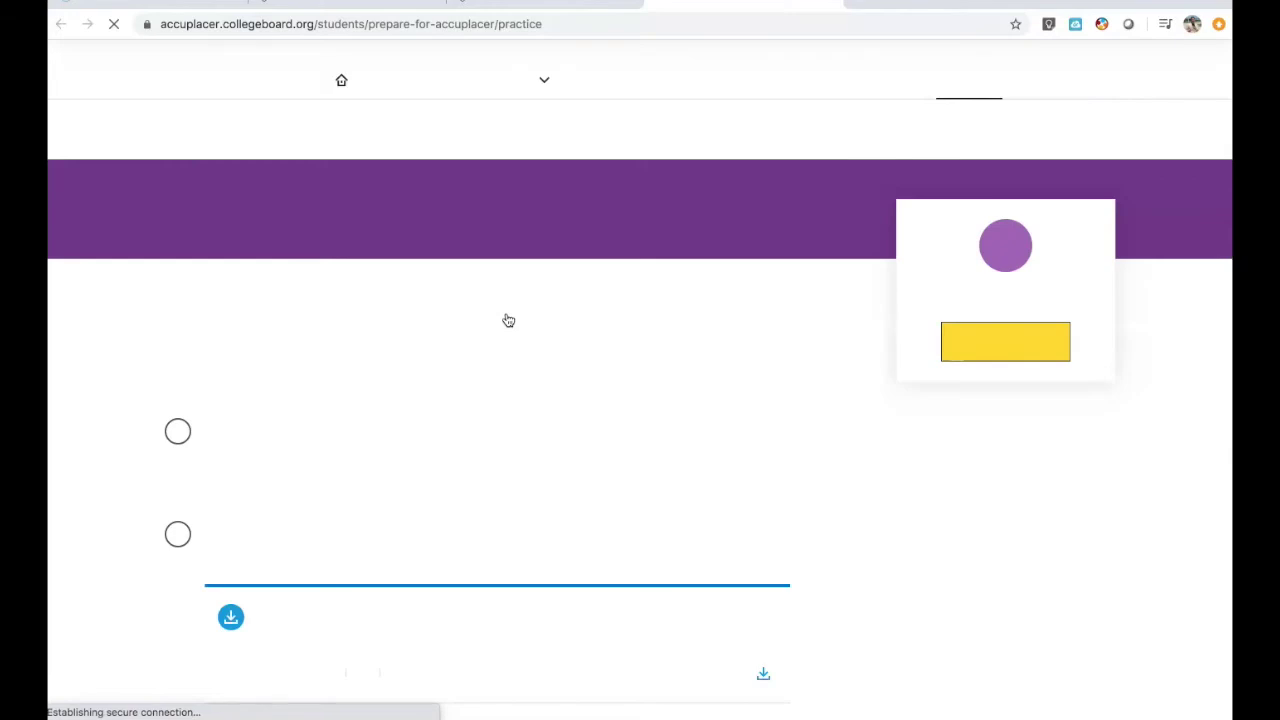
scroll(508, 320, "down", 2)
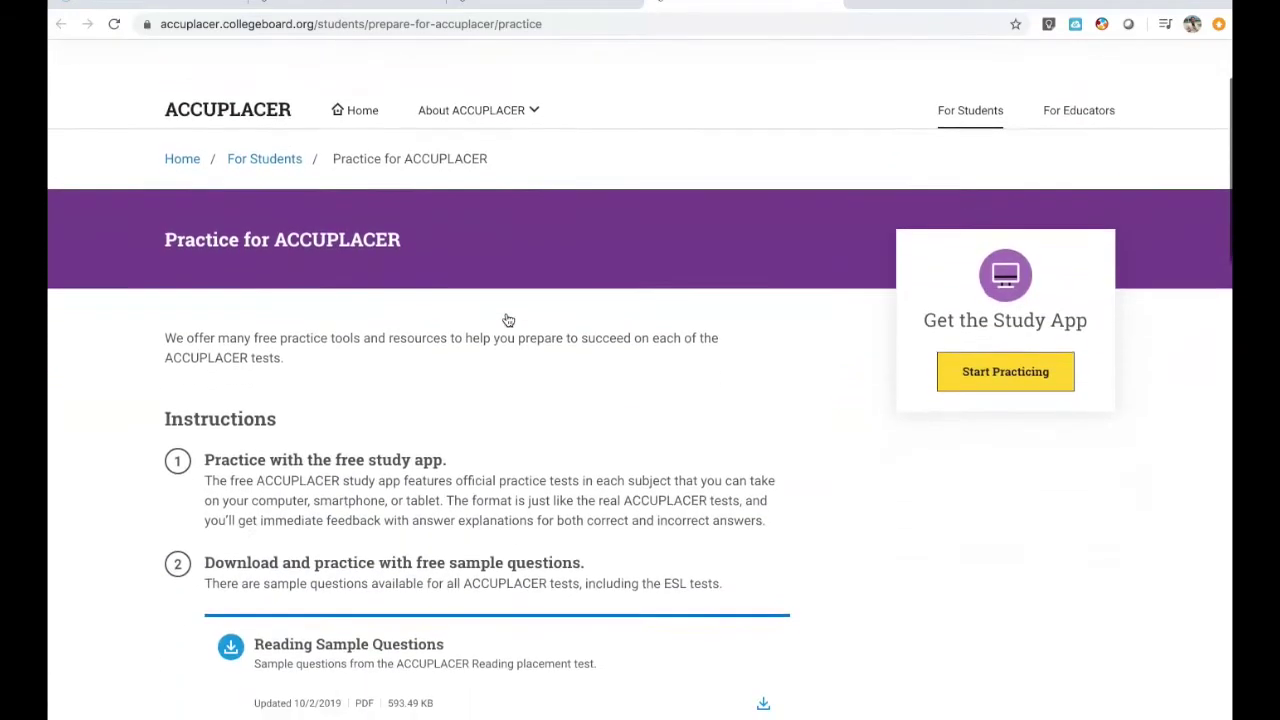
scroll(508, 320, "down", 9)
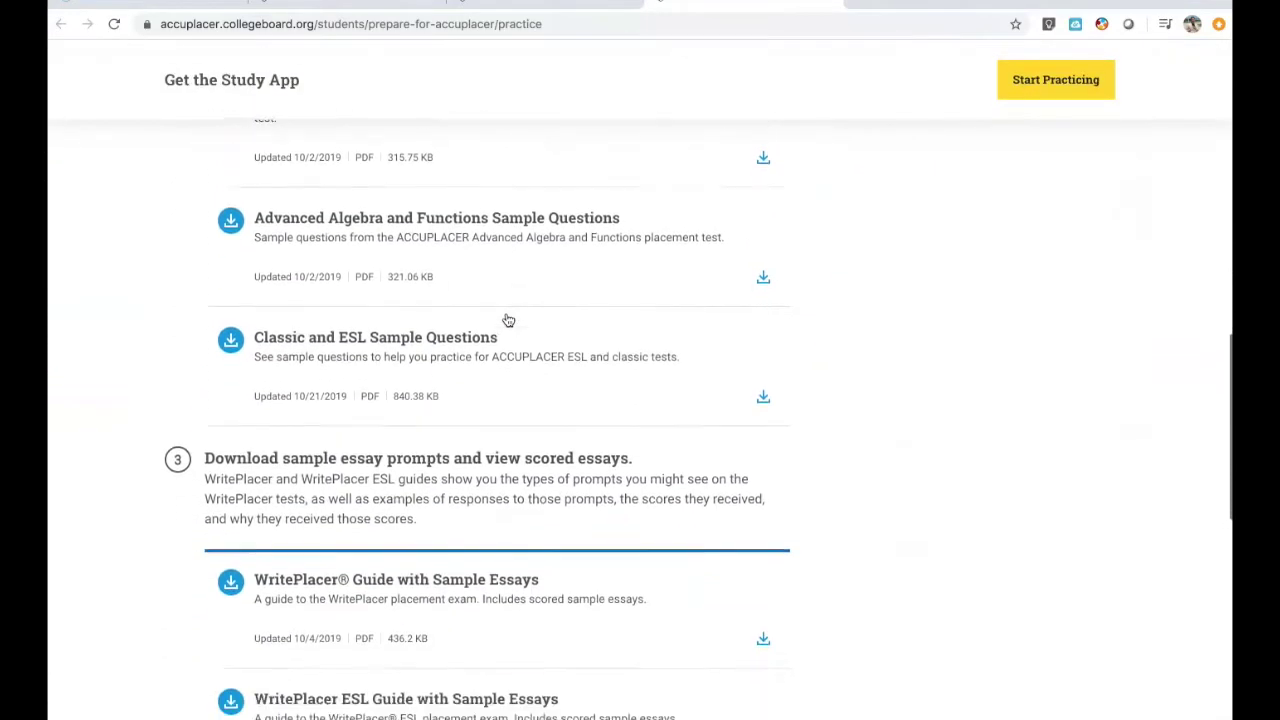
scroll(508, 320, "down", 4)
scroll(508, 320, "up", 13)
scroll(508, 320, "up", 1)
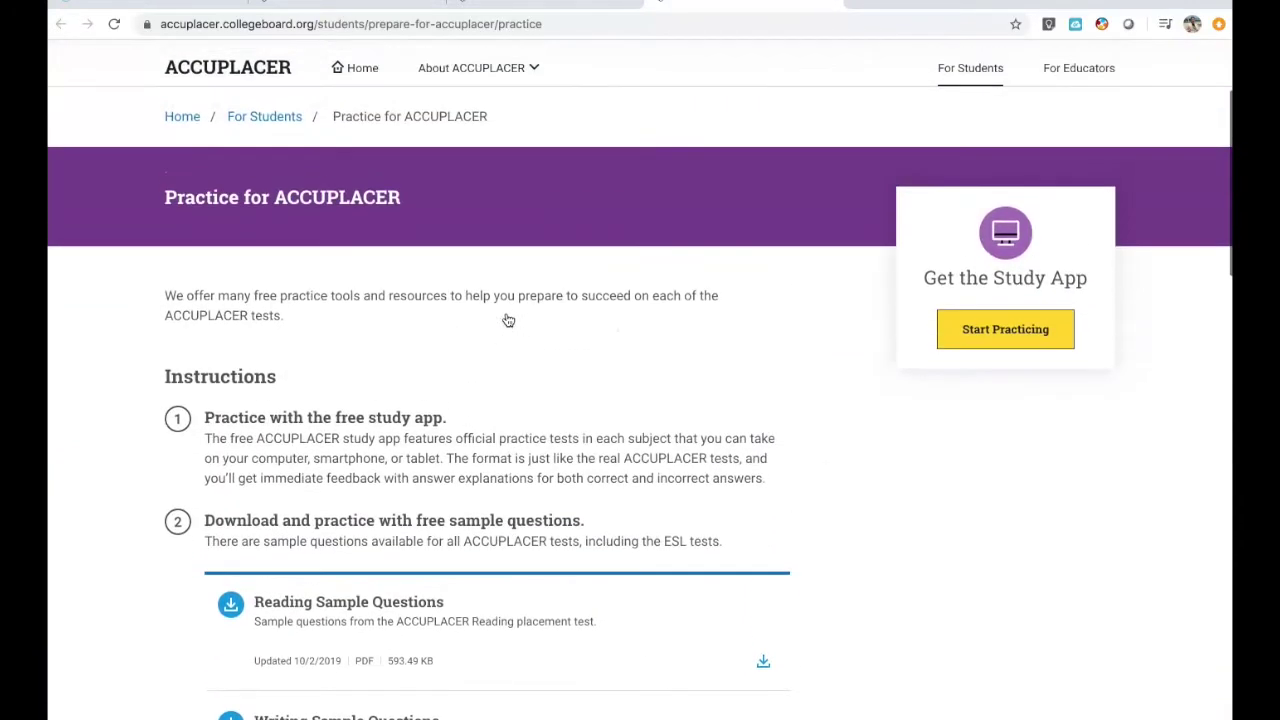
- Launch the study app with Start Practicing and sign up with an email and password
left_click(970, 340)
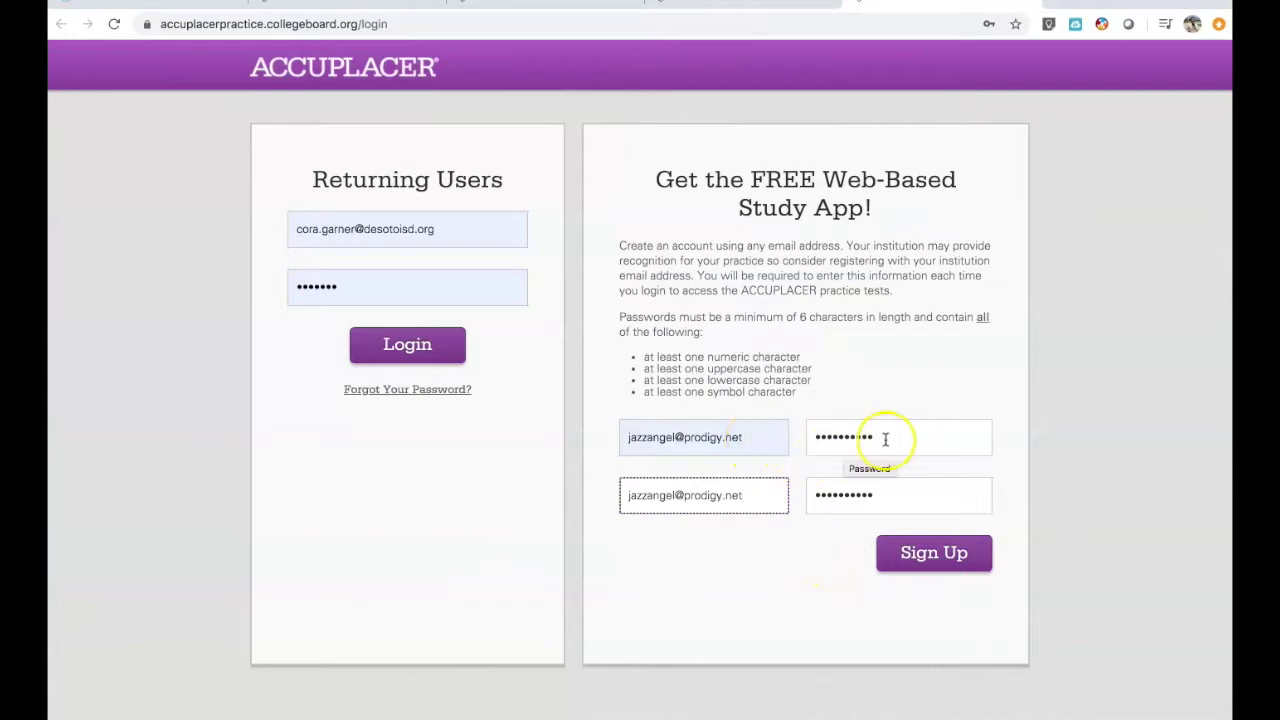
left_click(970, 568)
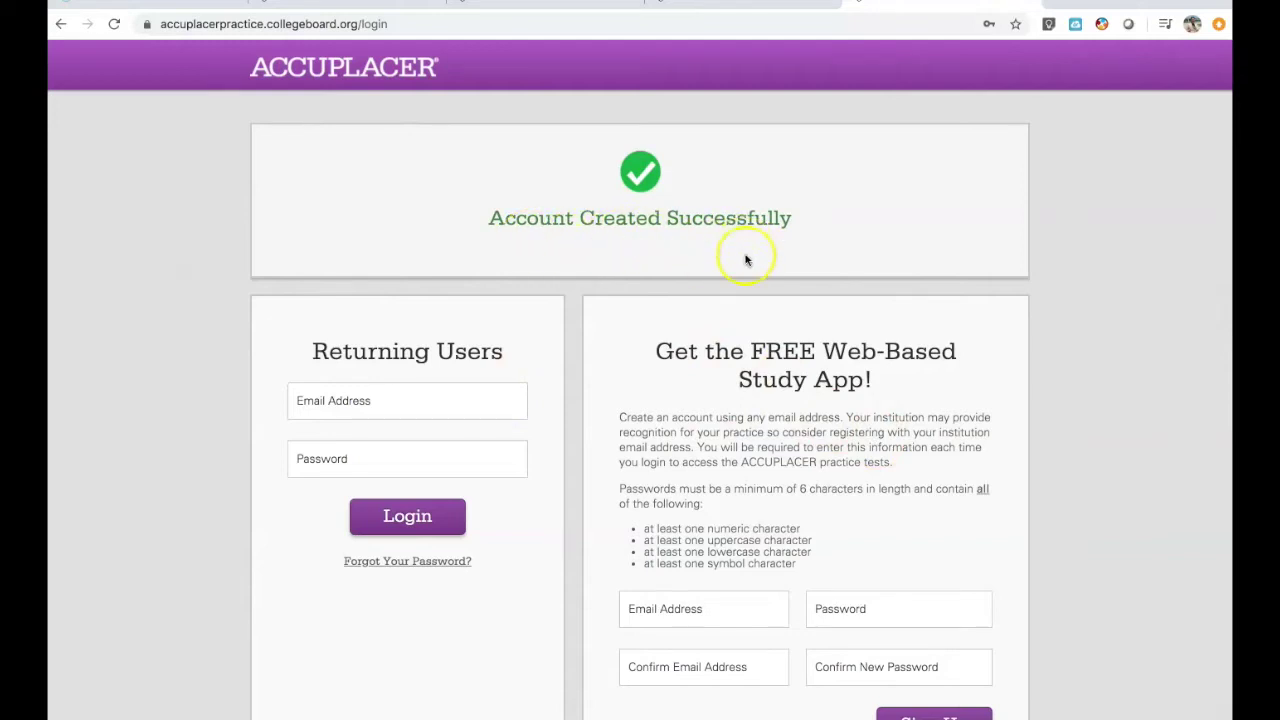
- Log in under Returning Users with the new account's email and password
scroll(748, 300, "down", 2)
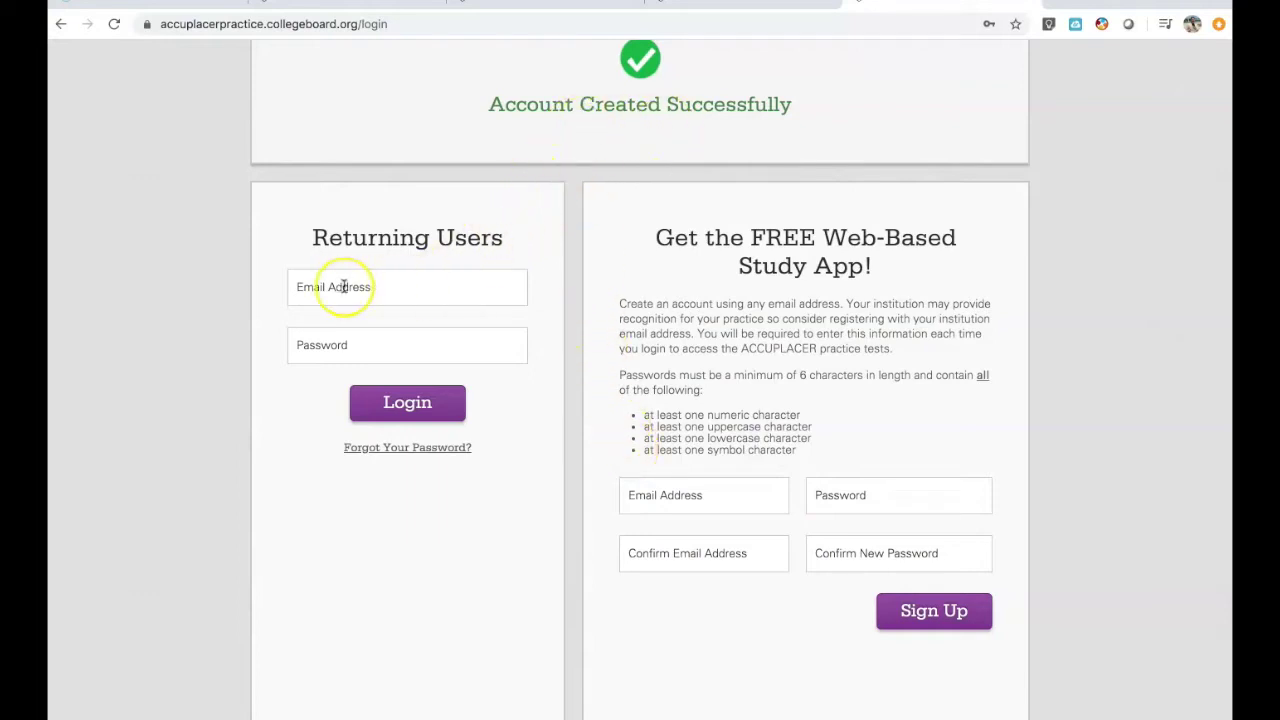
left_click(393, 288)
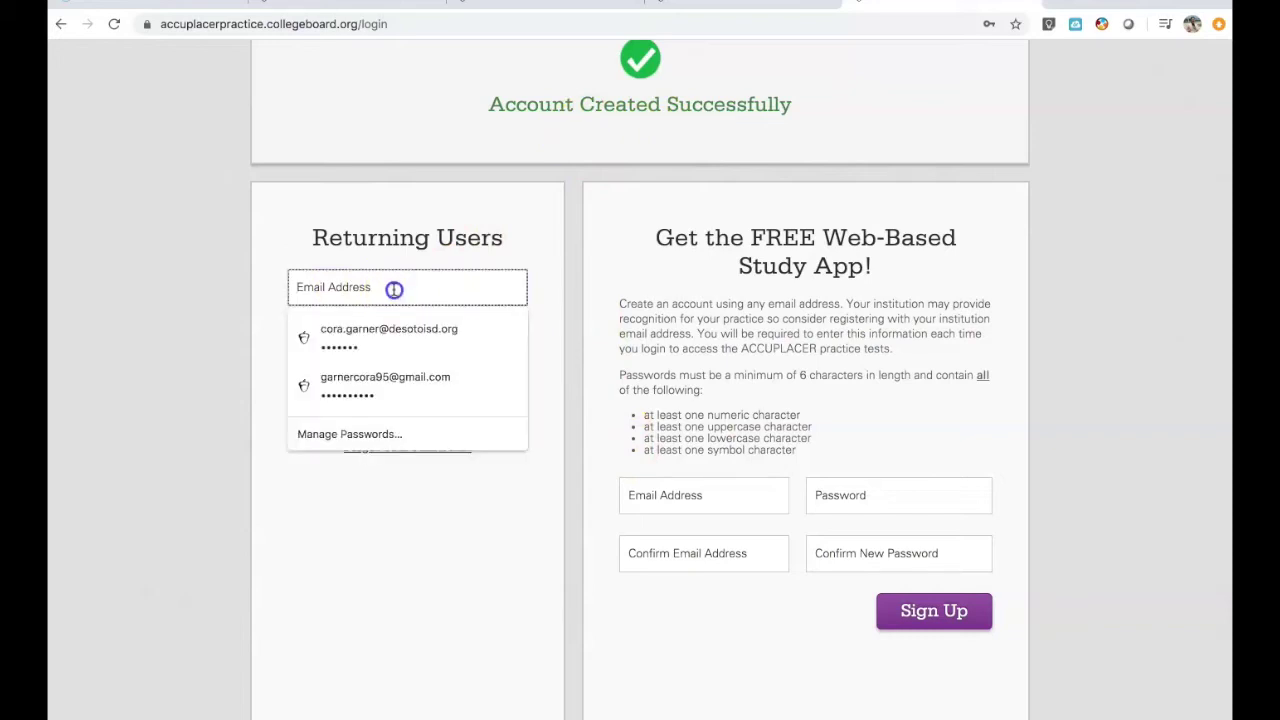
left_click(545, 287)
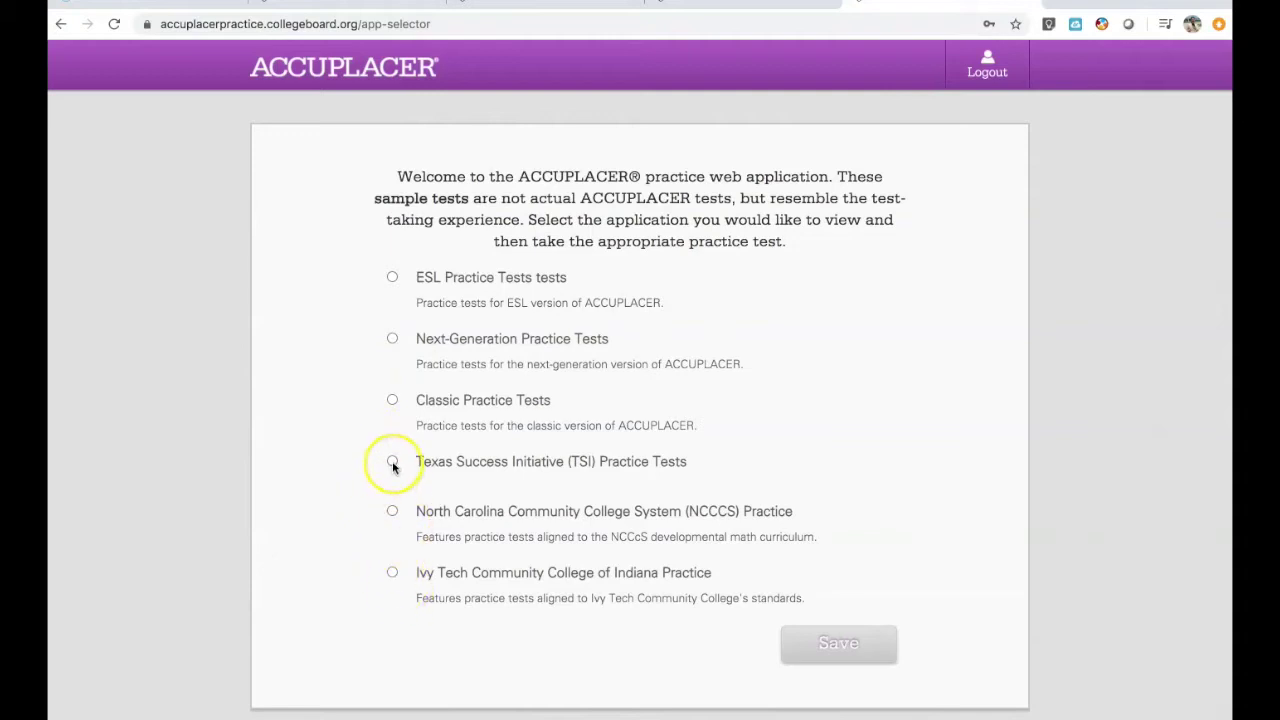
- Select Texas Success Initiative (TSI) Practice Tests and save the choice
left_click(392, 463)
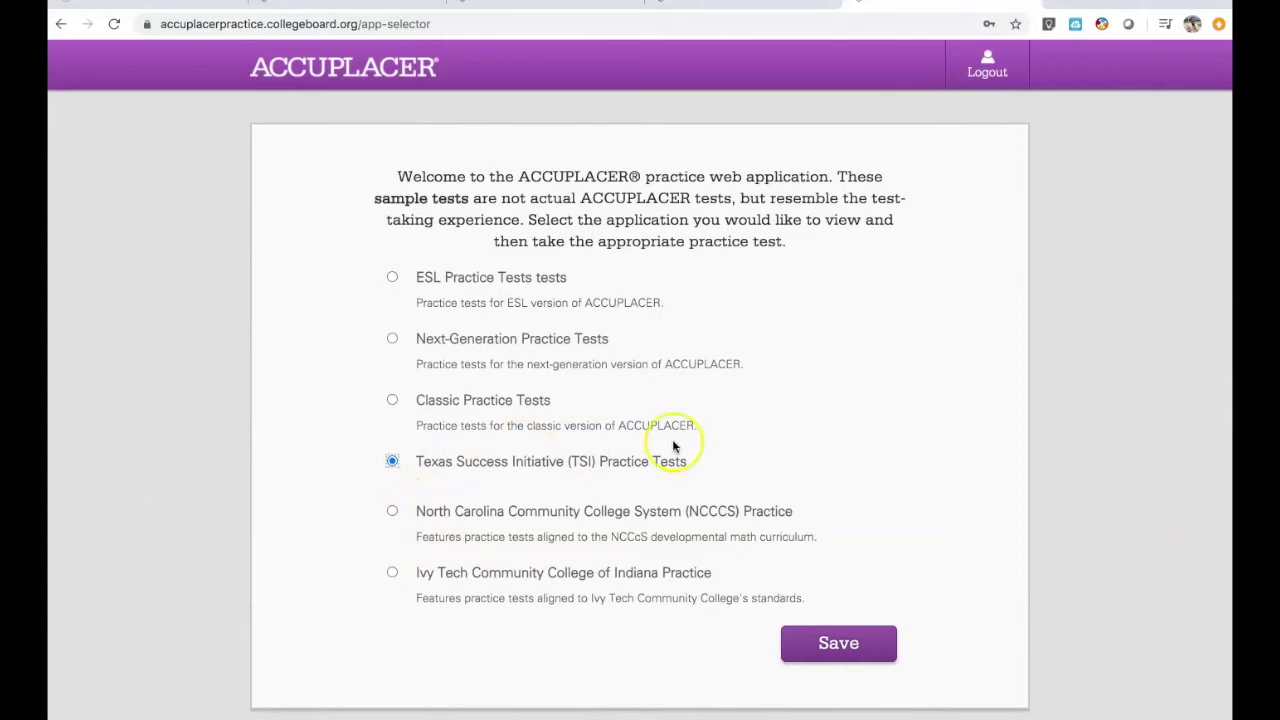
left_click(885, 652)
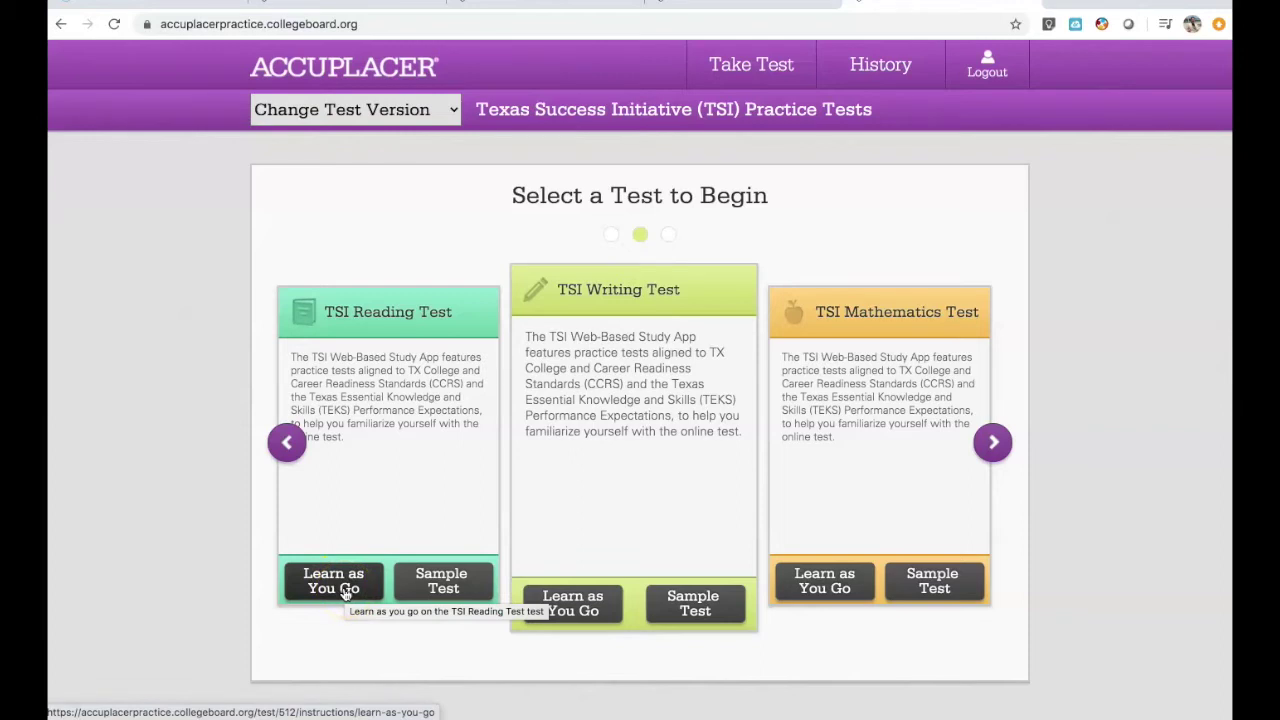
- Choose Sample Test on the TSI Reading Test card and begin at Question 1 of 12
left_click(405, 590)
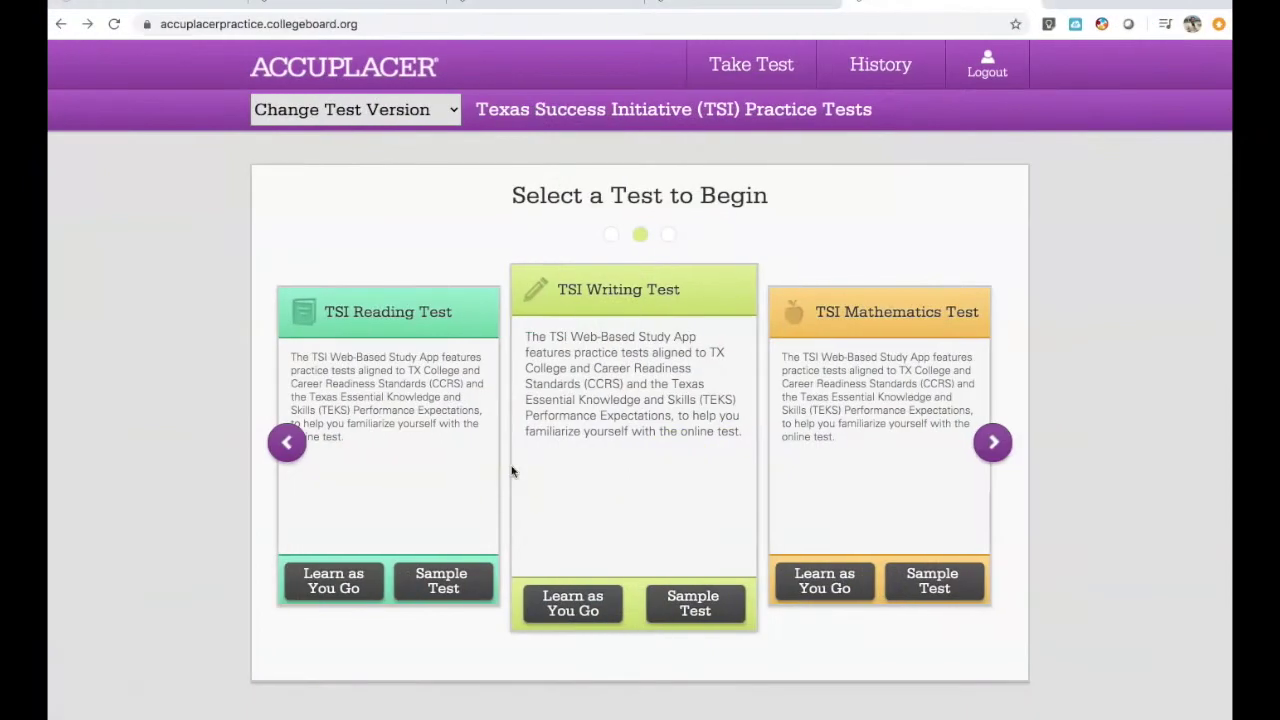
left_click(463, 584)
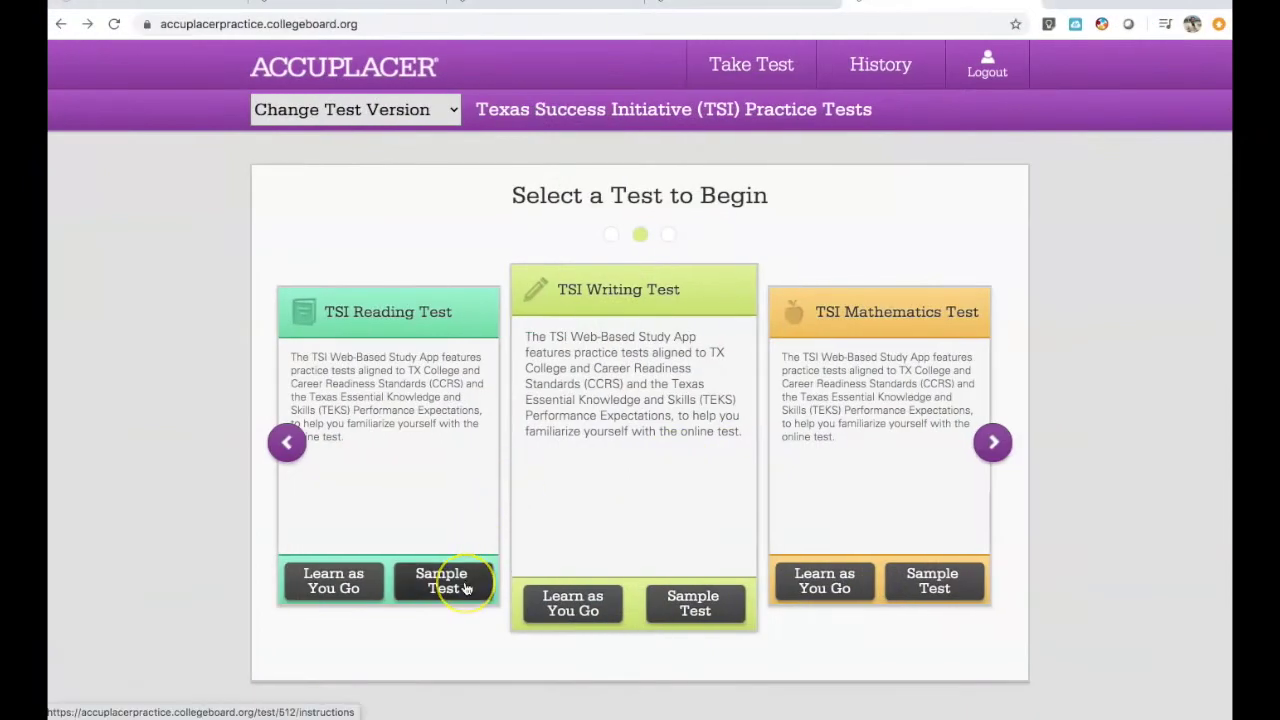
left_click(465, 588)
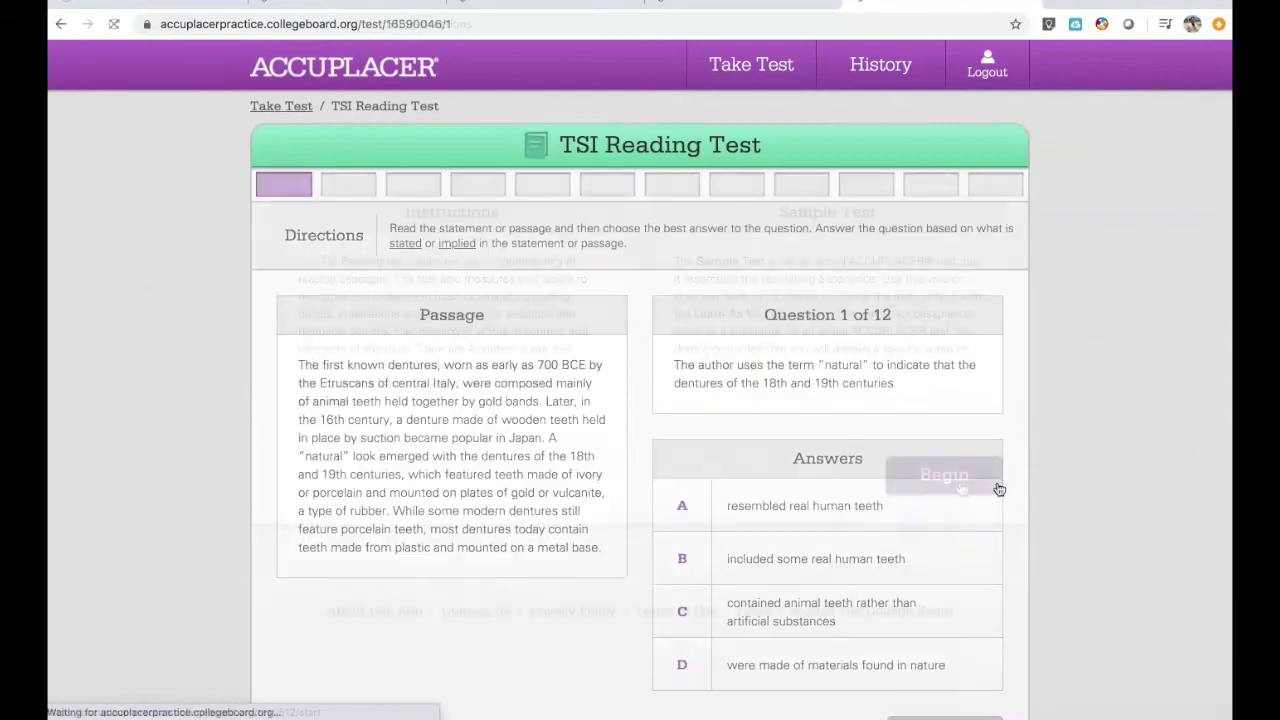
- Answer all 12 TSI Reading questions and submit, reaching the 42% (5/12) results page
scroll(999, 489, "down", 2)
scroll(999, 489, "up", 1)
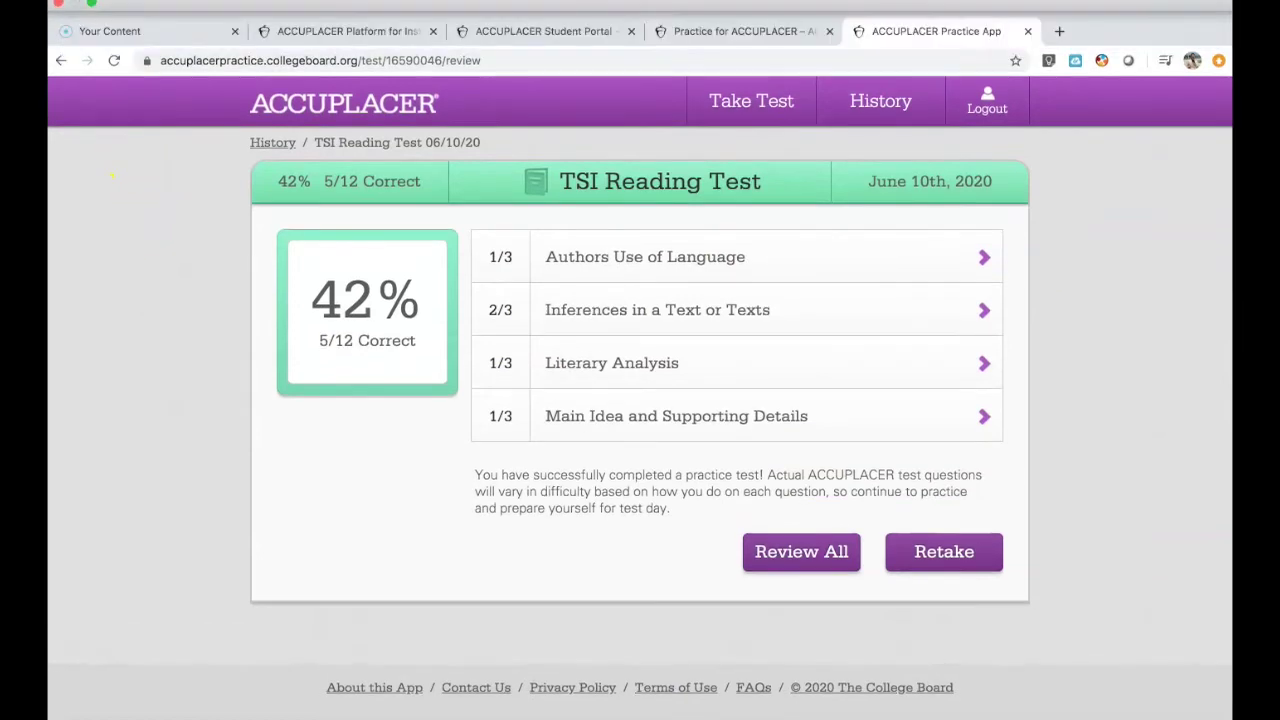
- Print the TSI Reading results page with Save as PDF as the destination
left_click(155, 2)
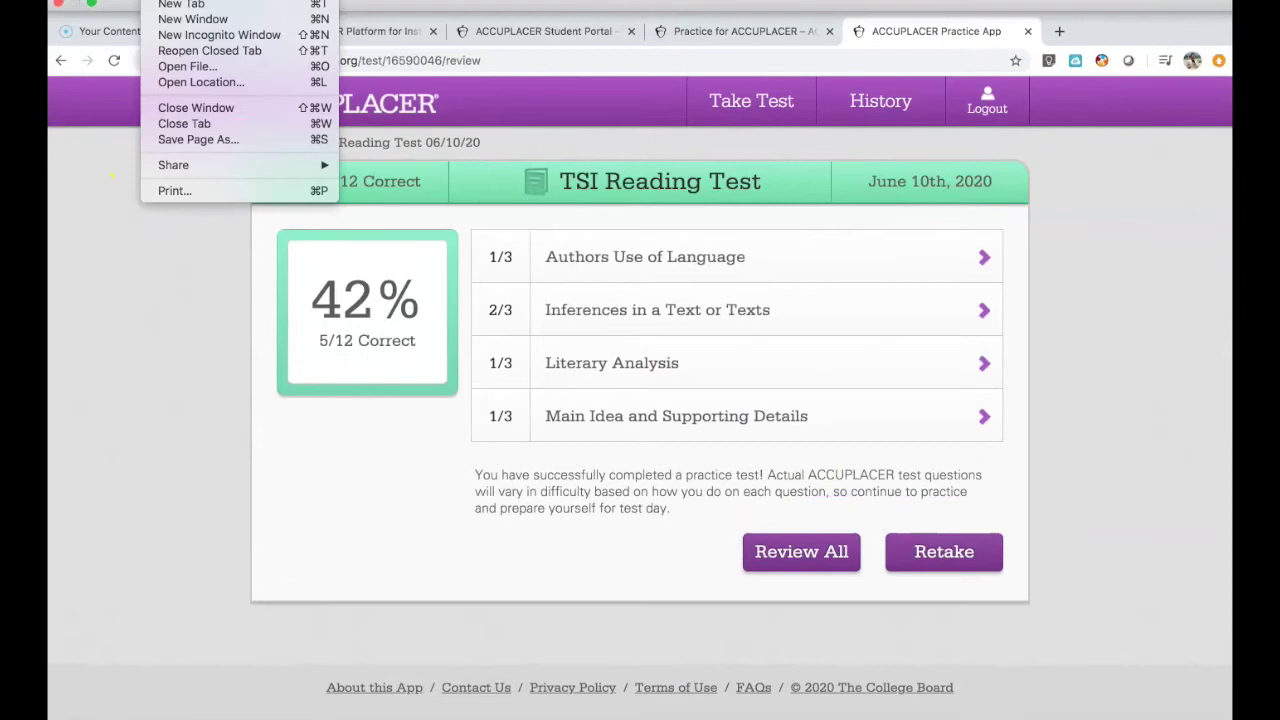
left_click(214, 196)
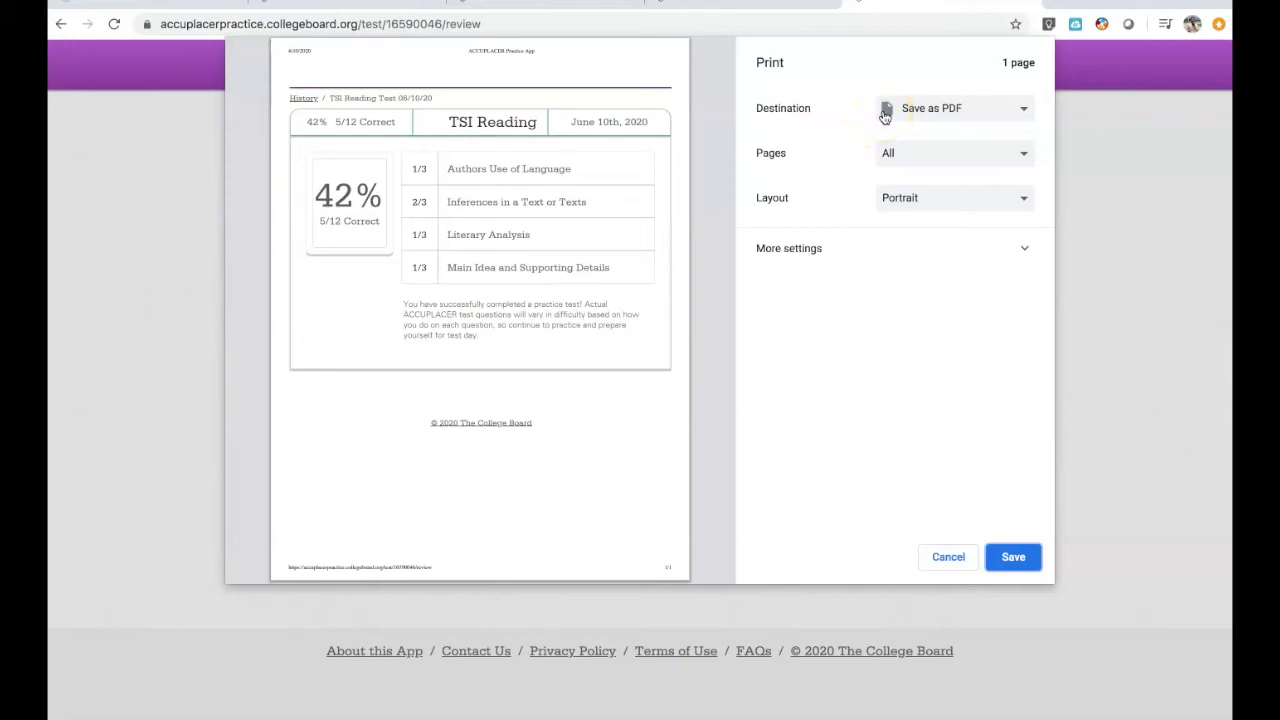
left_click(1024, 109)
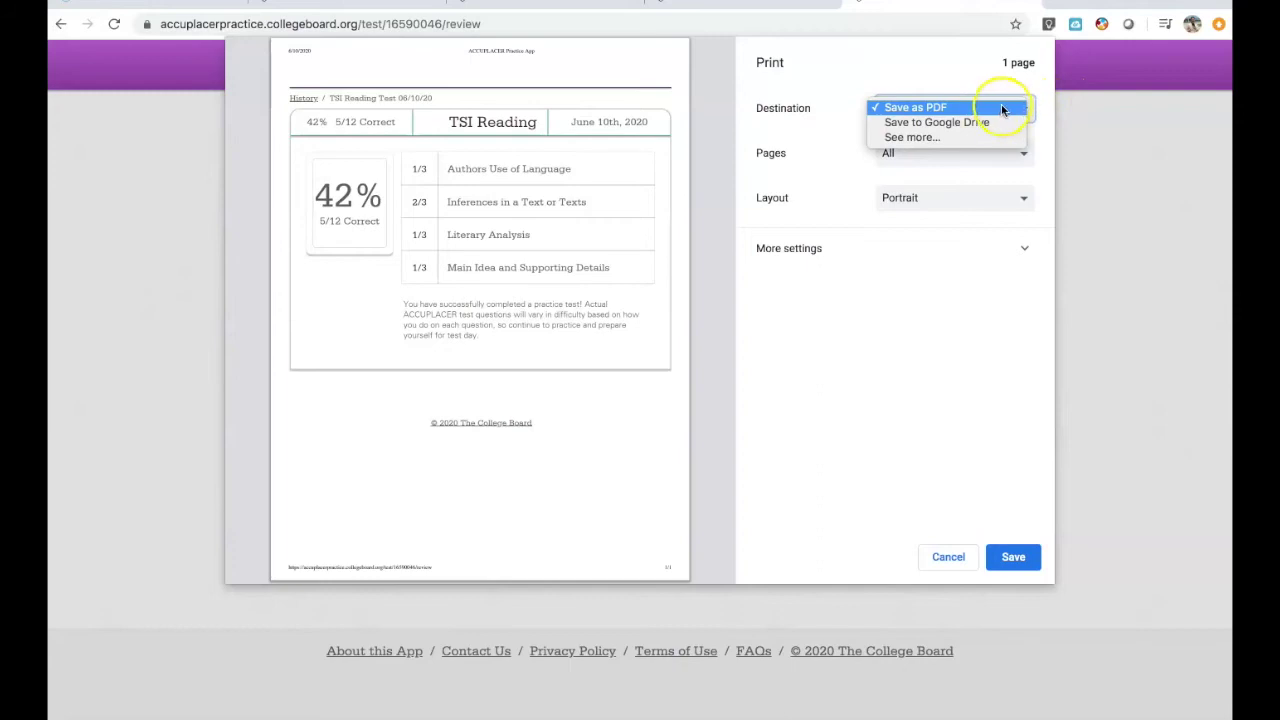
left_click(1002, 108)
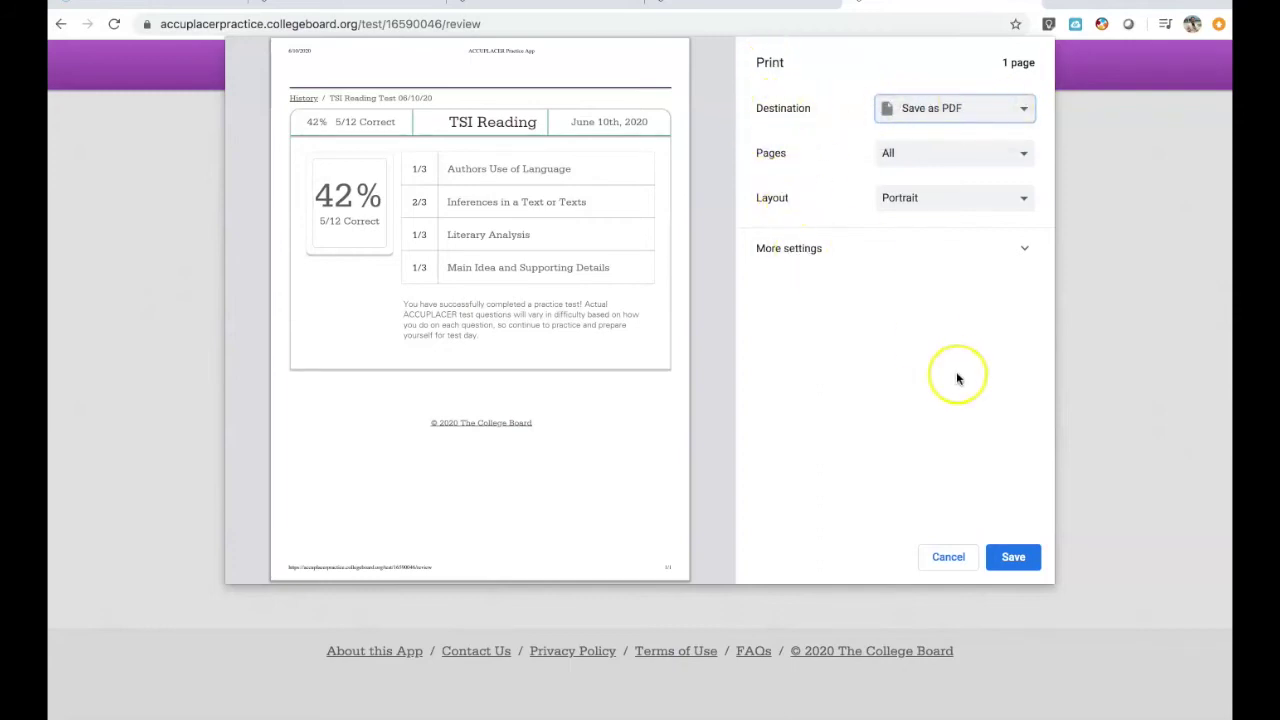
left_click(1013, 557)
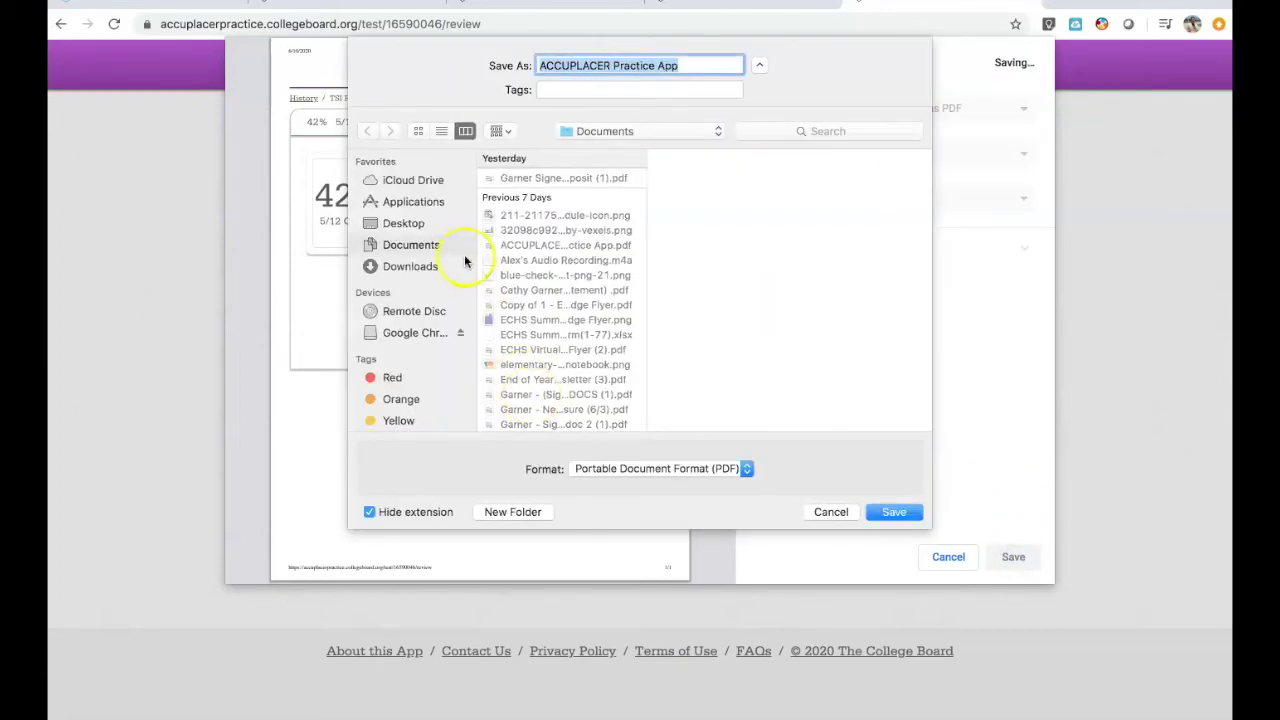
- Prefix the file name with the student's surname and 'Reading -', then save the PDF to Documents
left_click(544, 67)
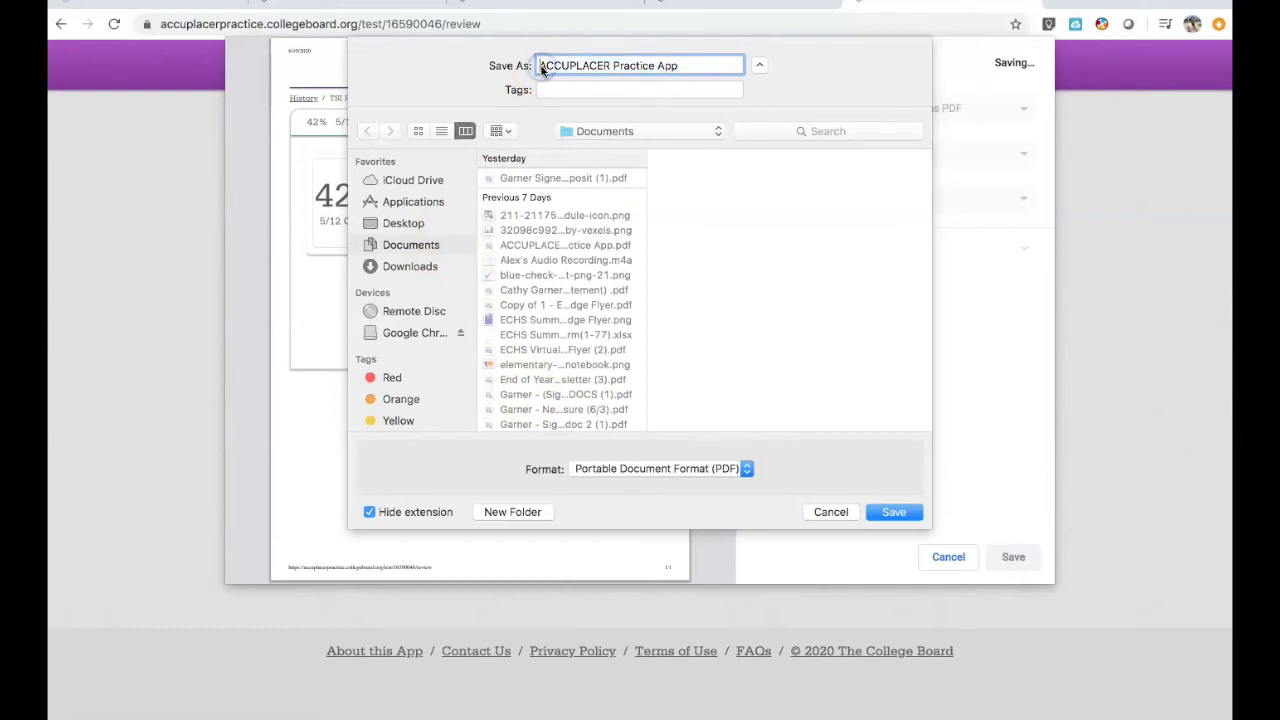
type("C")
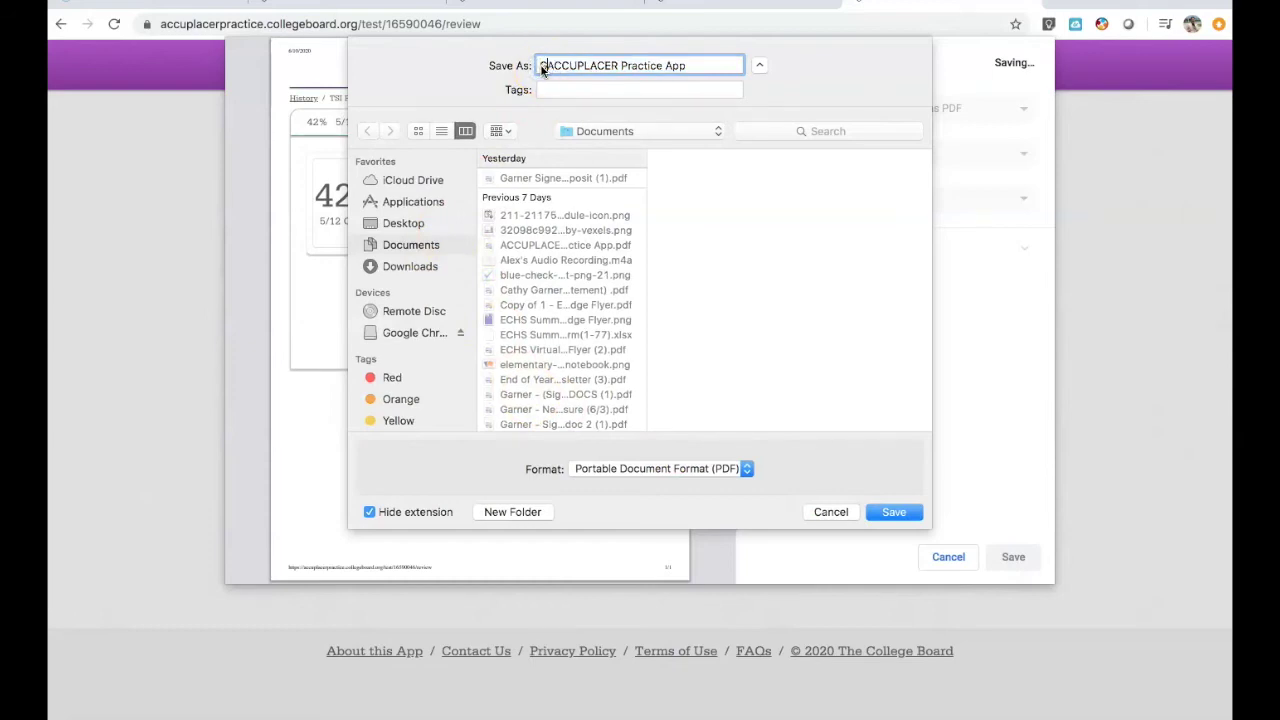
type("arner - ")
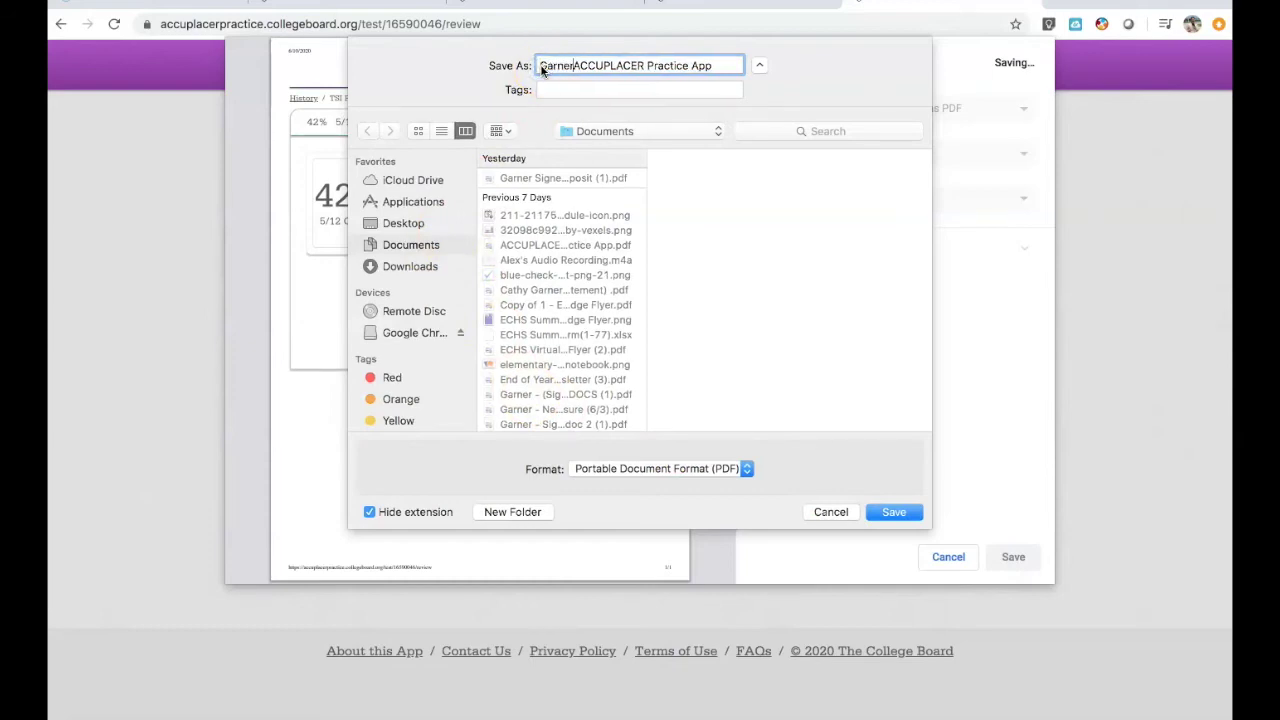
type("Reading")
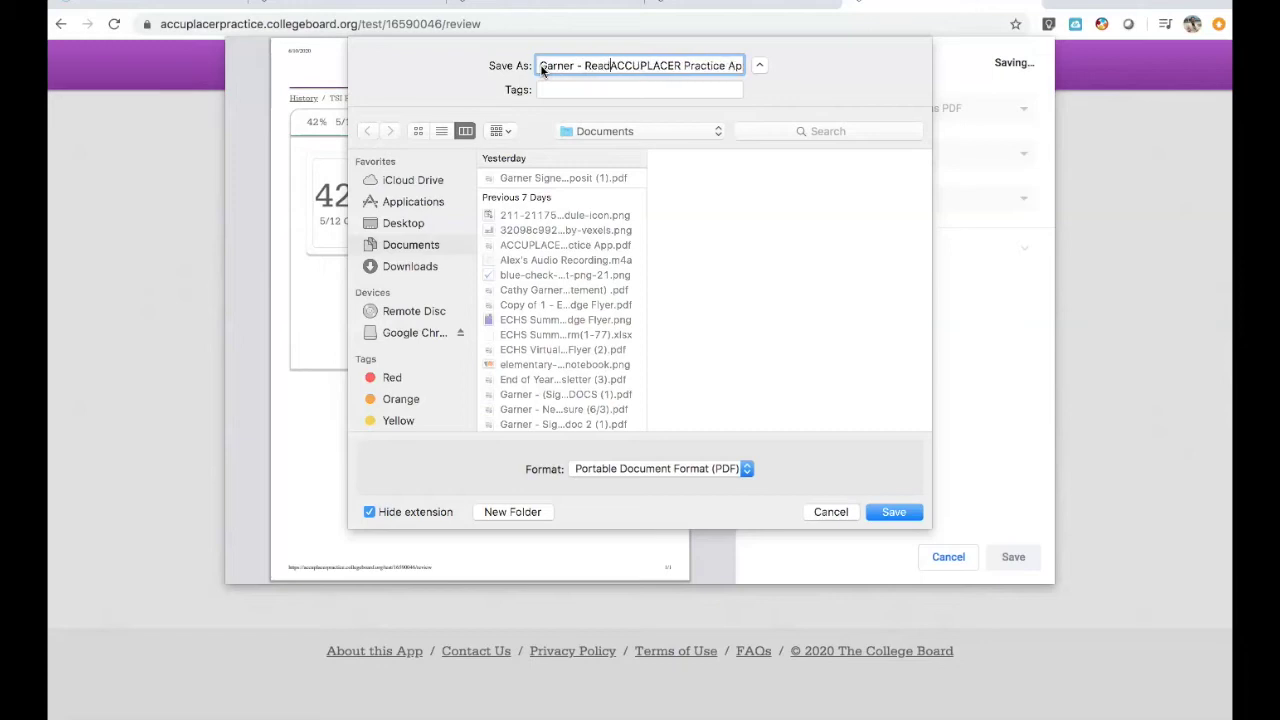
type(" -")
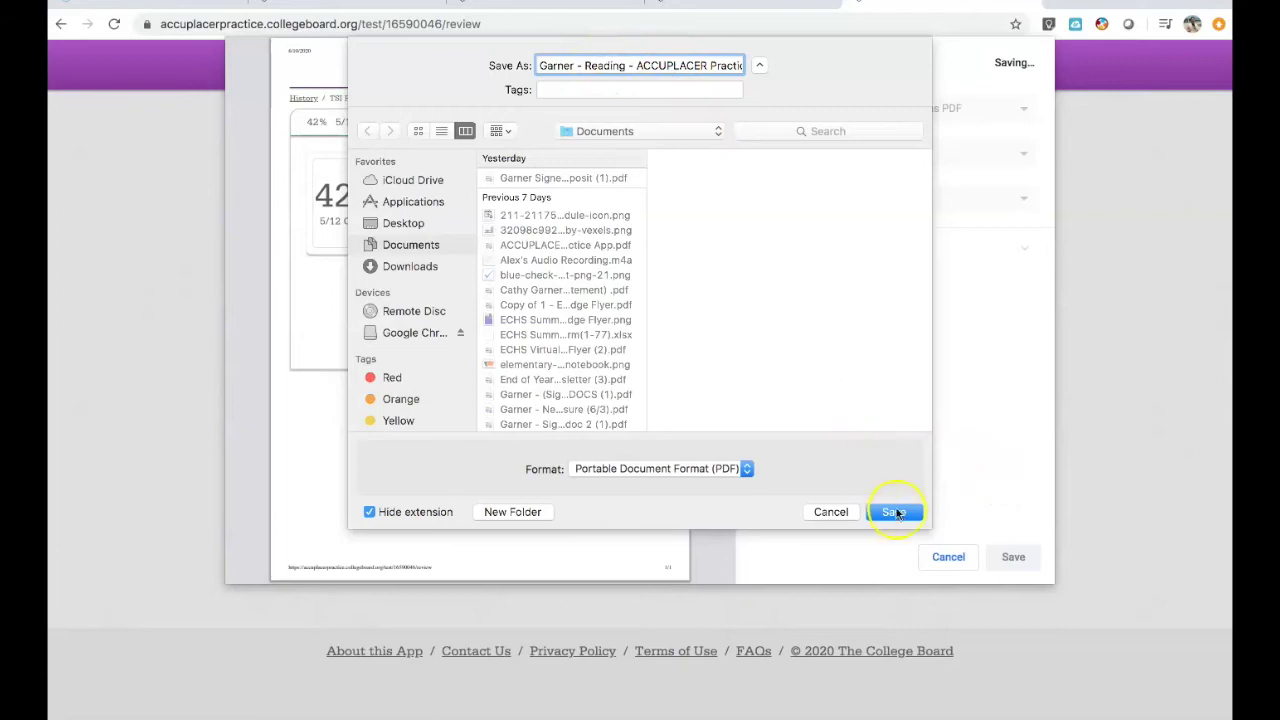
left_click(895, 512)
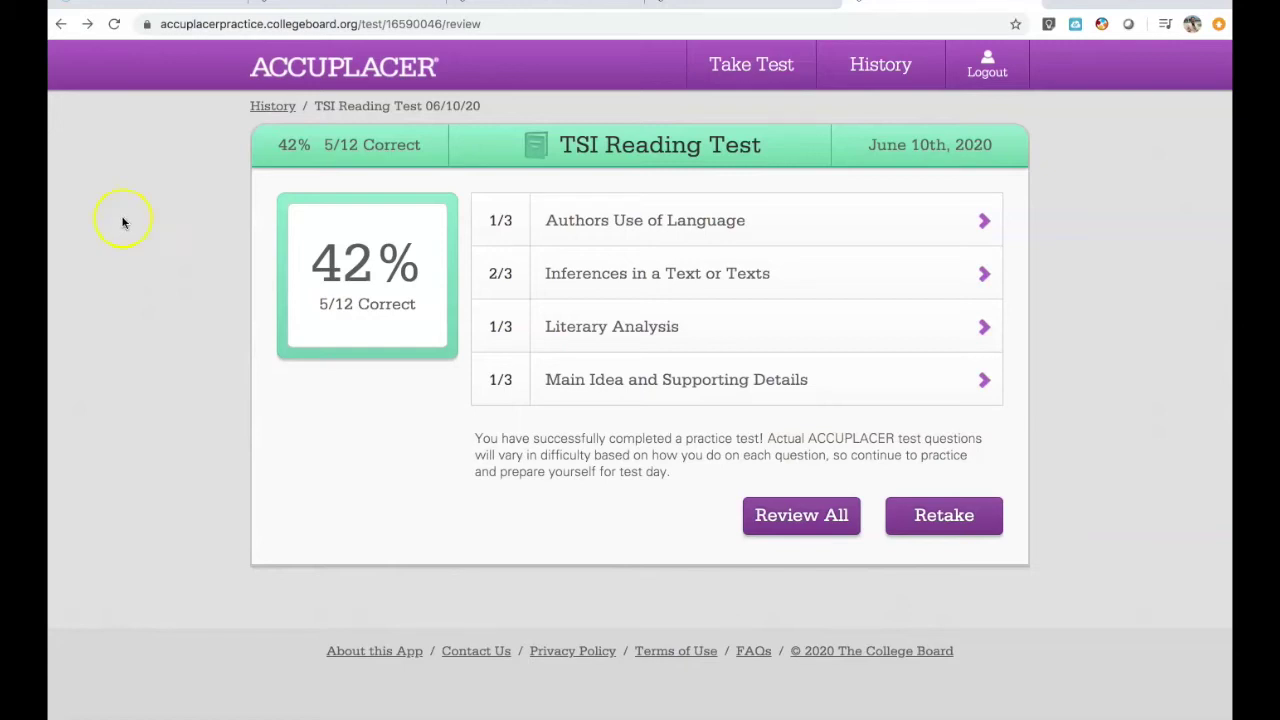
- Navigate from the Reading results to the TSI Writing Test results showing 42% (5/12)
left_click(725, 77)
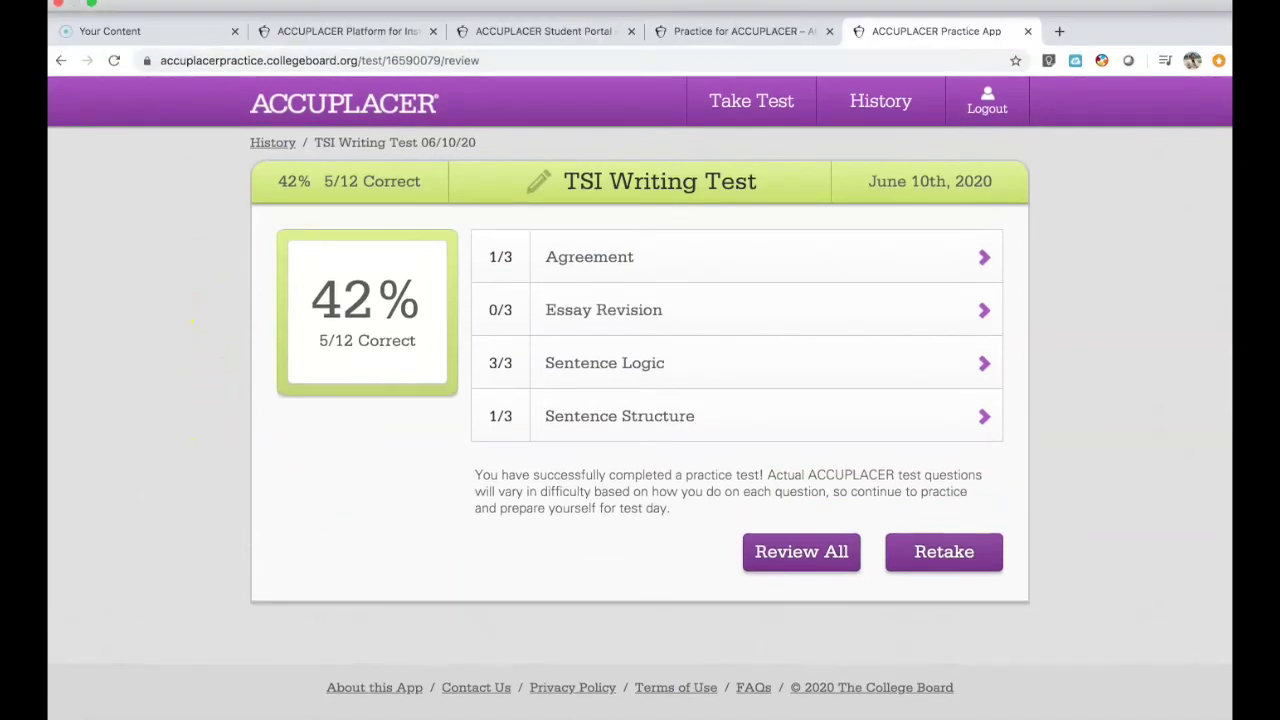
- Print the Writing results page to PDF, naming it with the student's surname and 'Writing - '
left_click(168, 3)
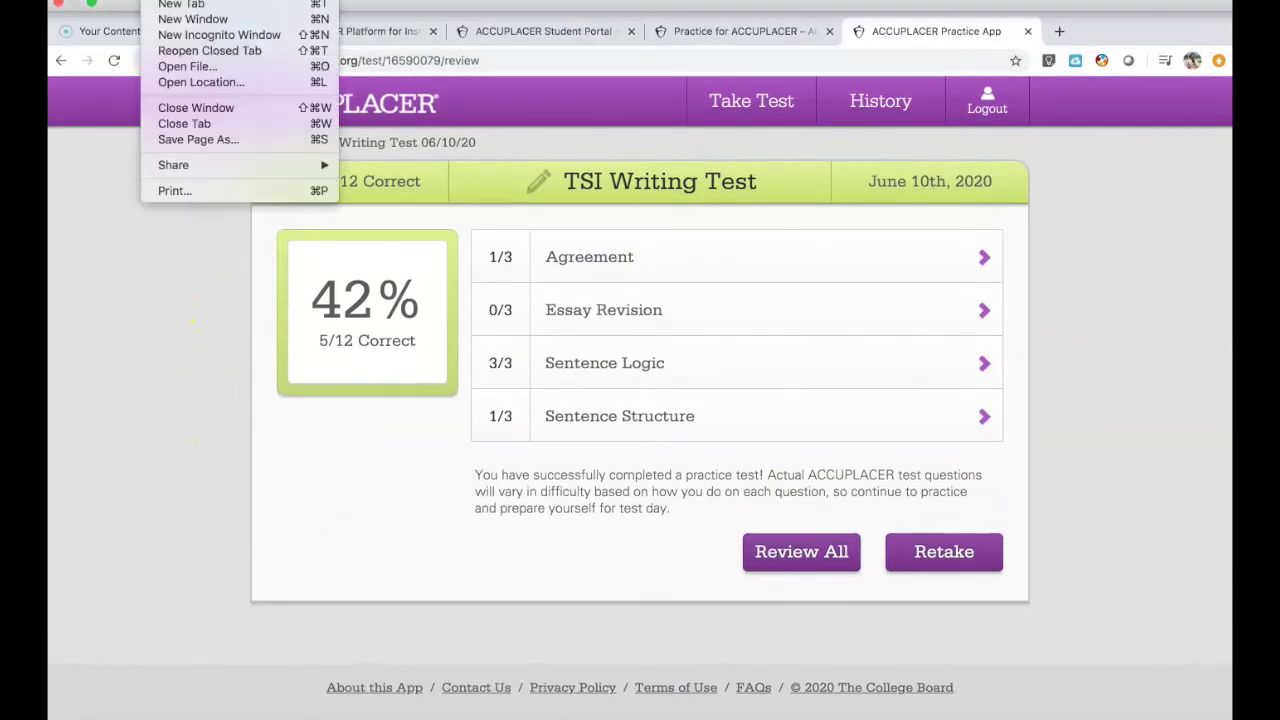
left_click(187, 190)
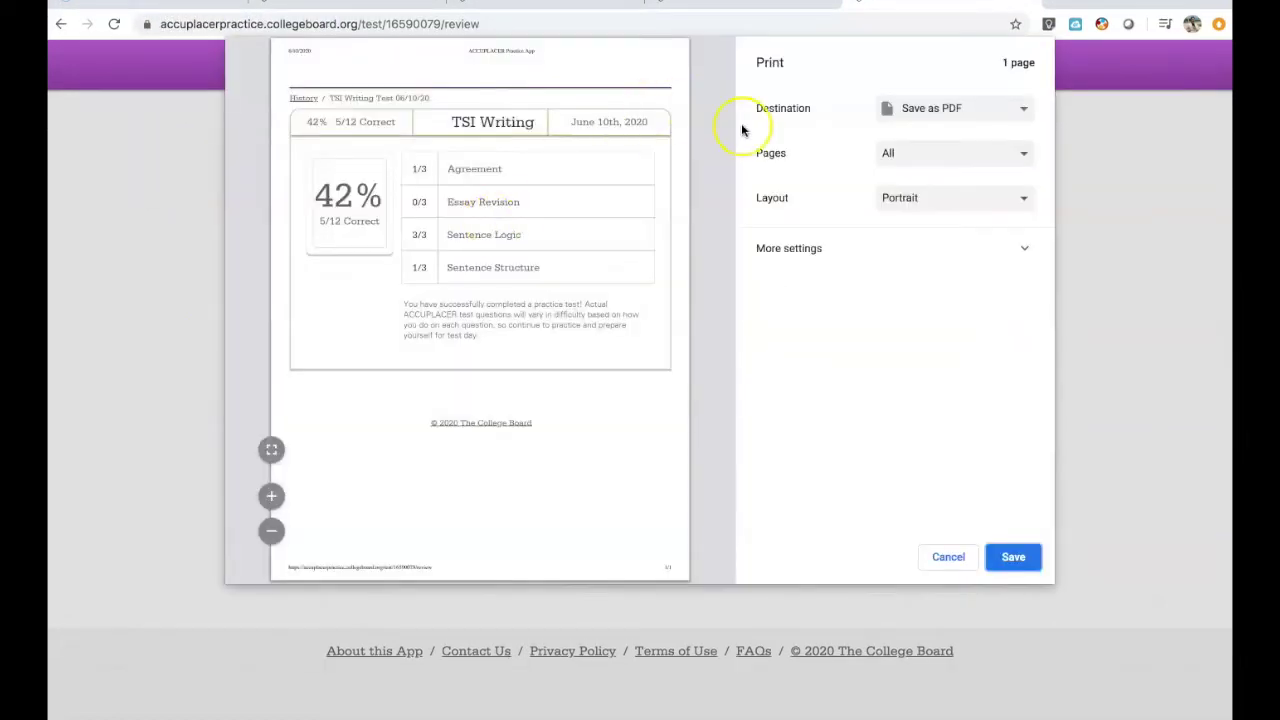
left_click(914, 107)
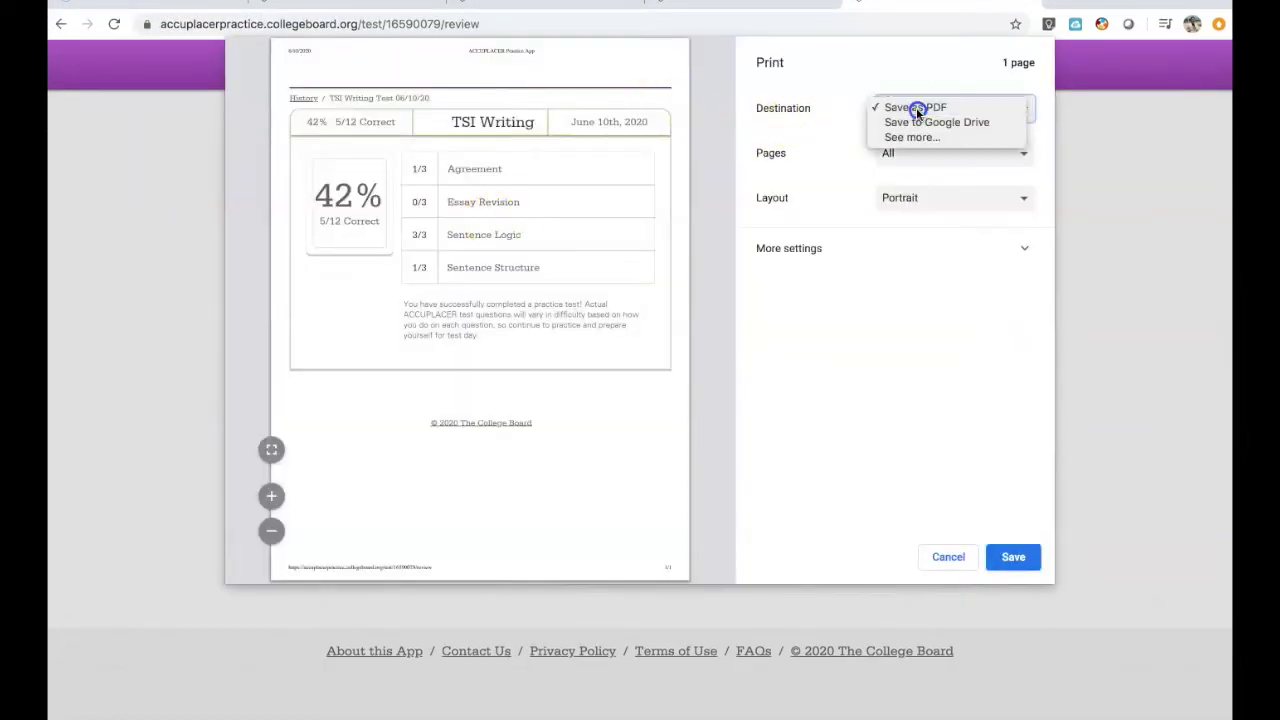
left_click(917, 110)
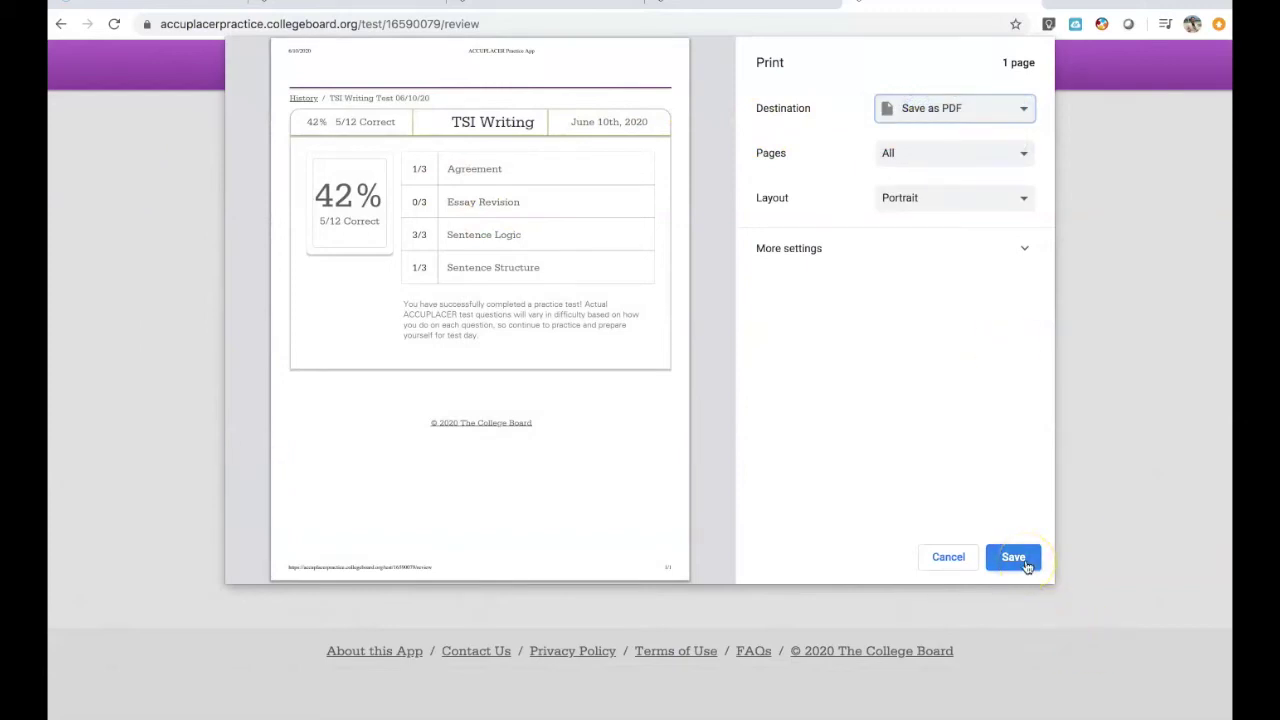
left_click(1025, 567)
left_click(541, 67)
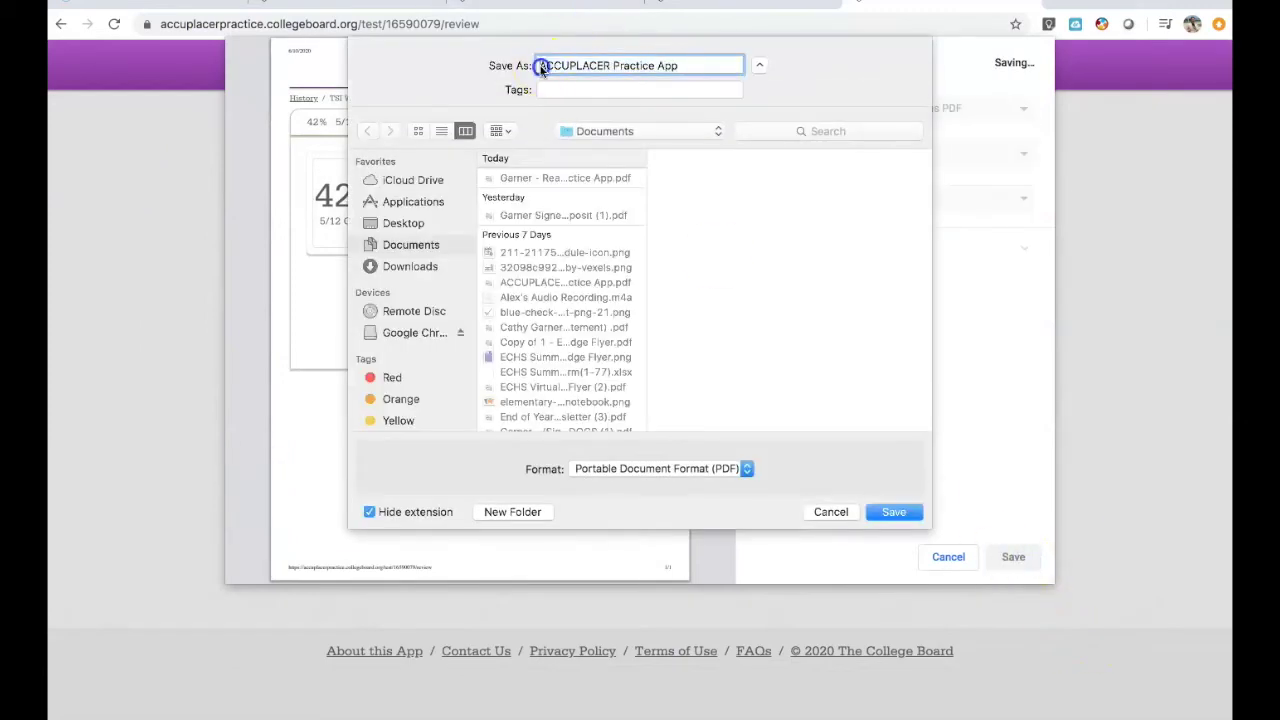
type("Garner - ")
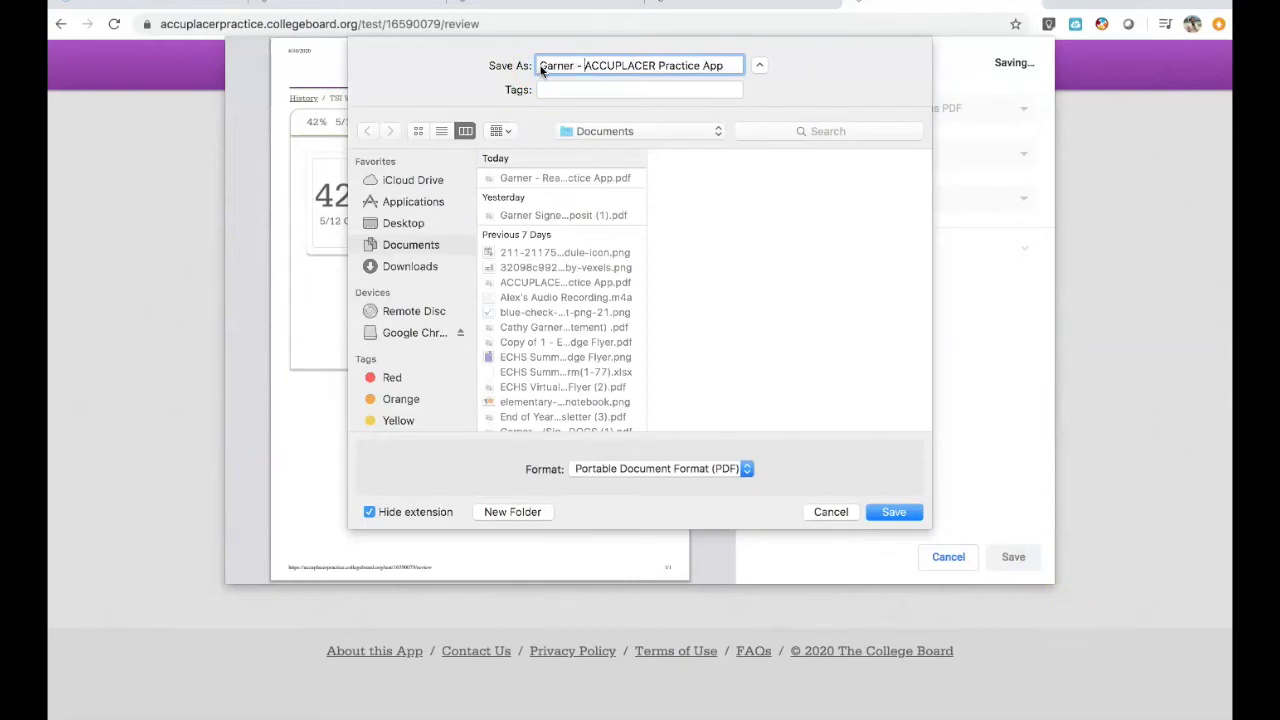
type("Writing")
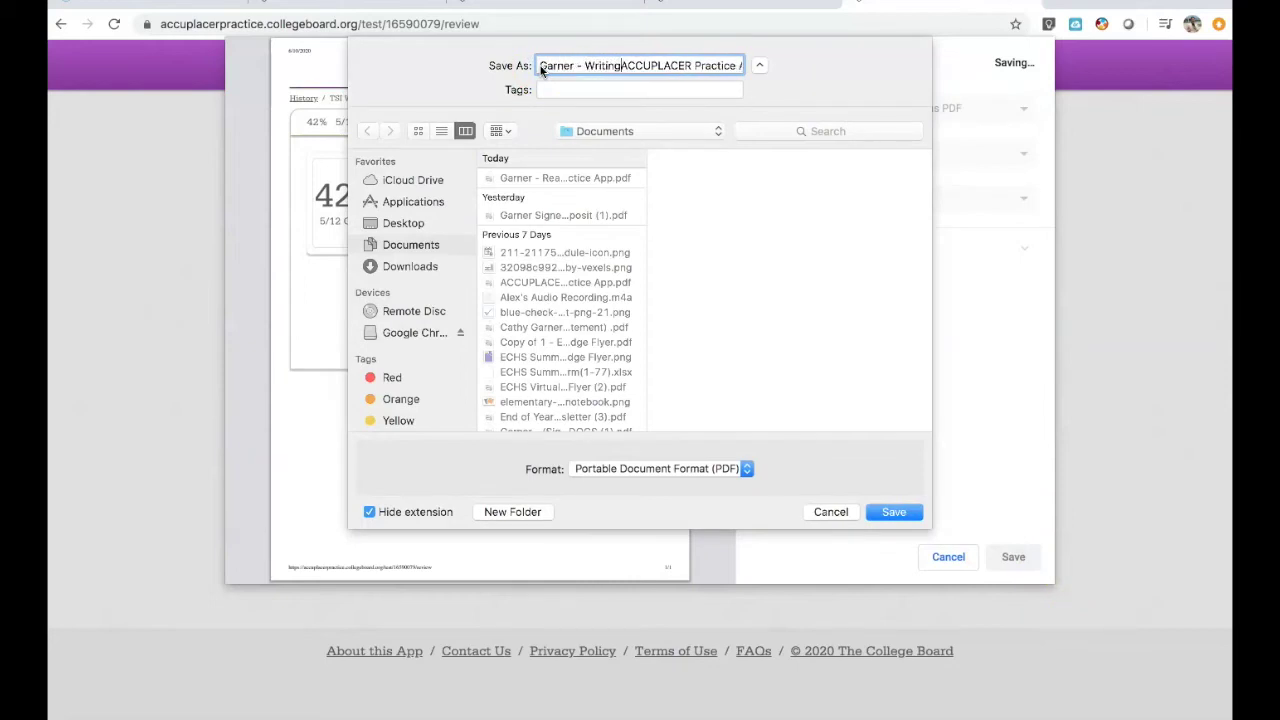
type(" -")
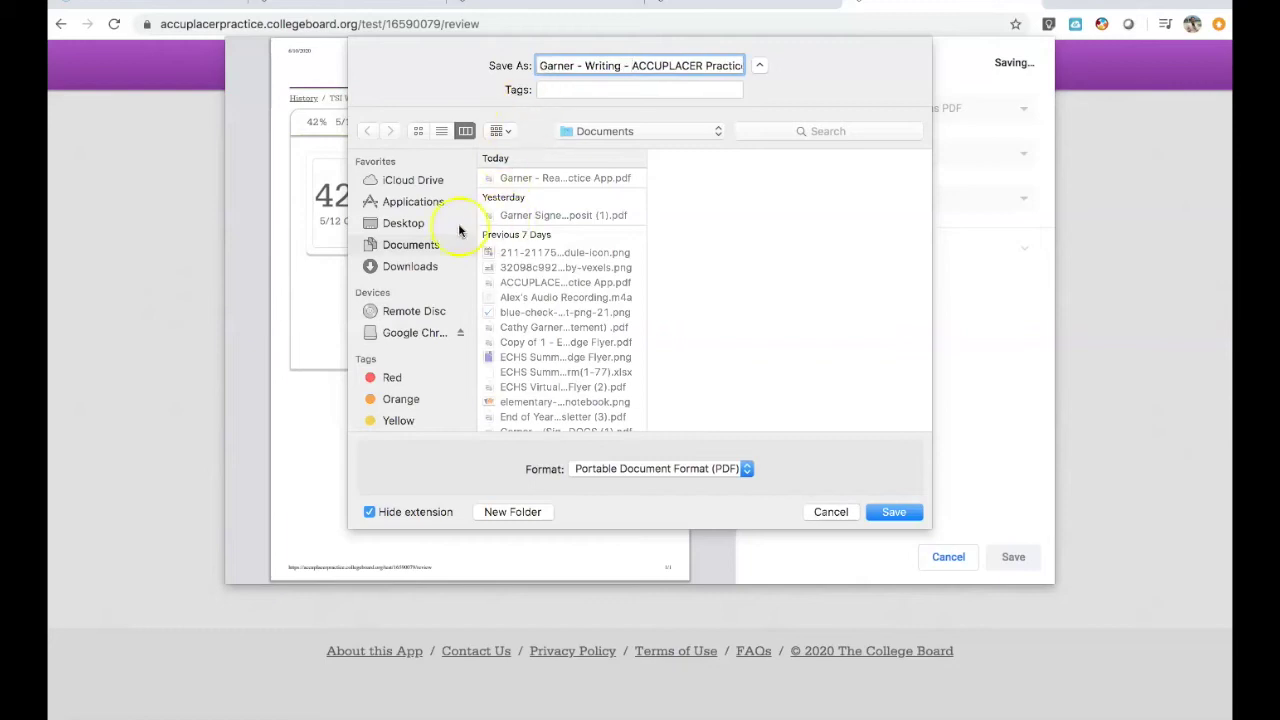
left_click(894, 511)
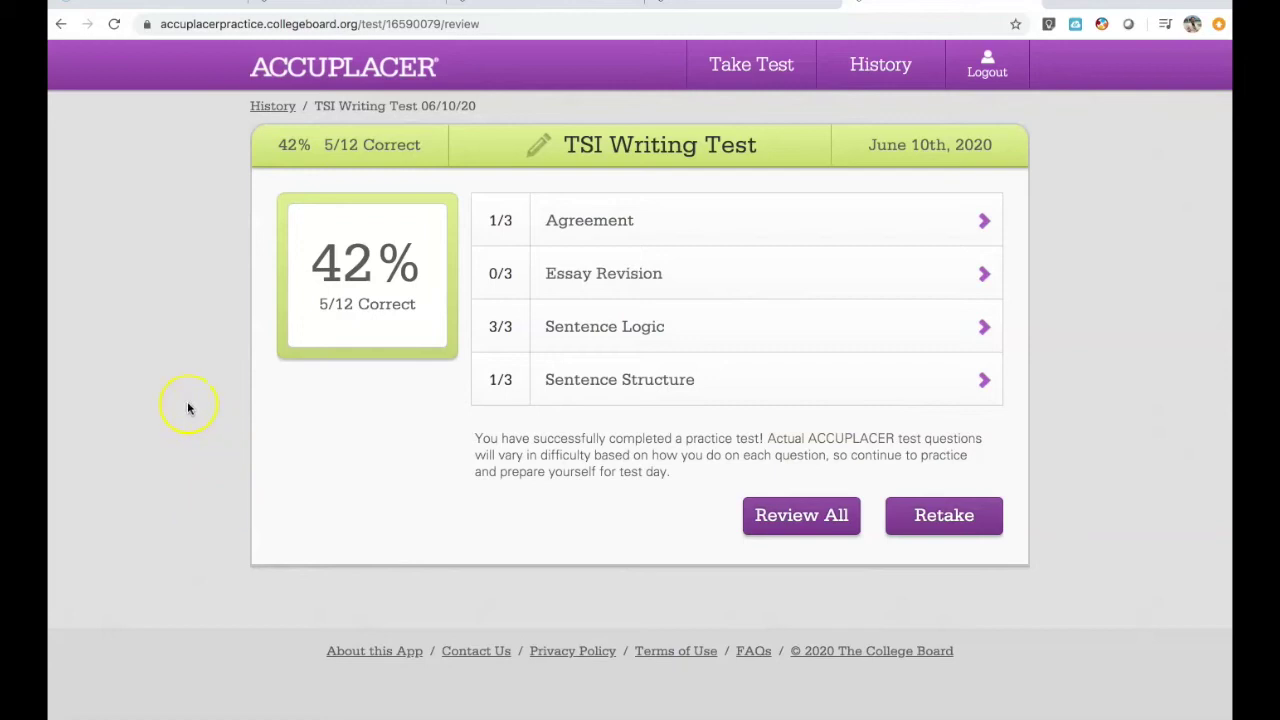
- Save the Math results page as a PDF named with the student's surname and 'Math - ', then log out
left_click(754, 80)
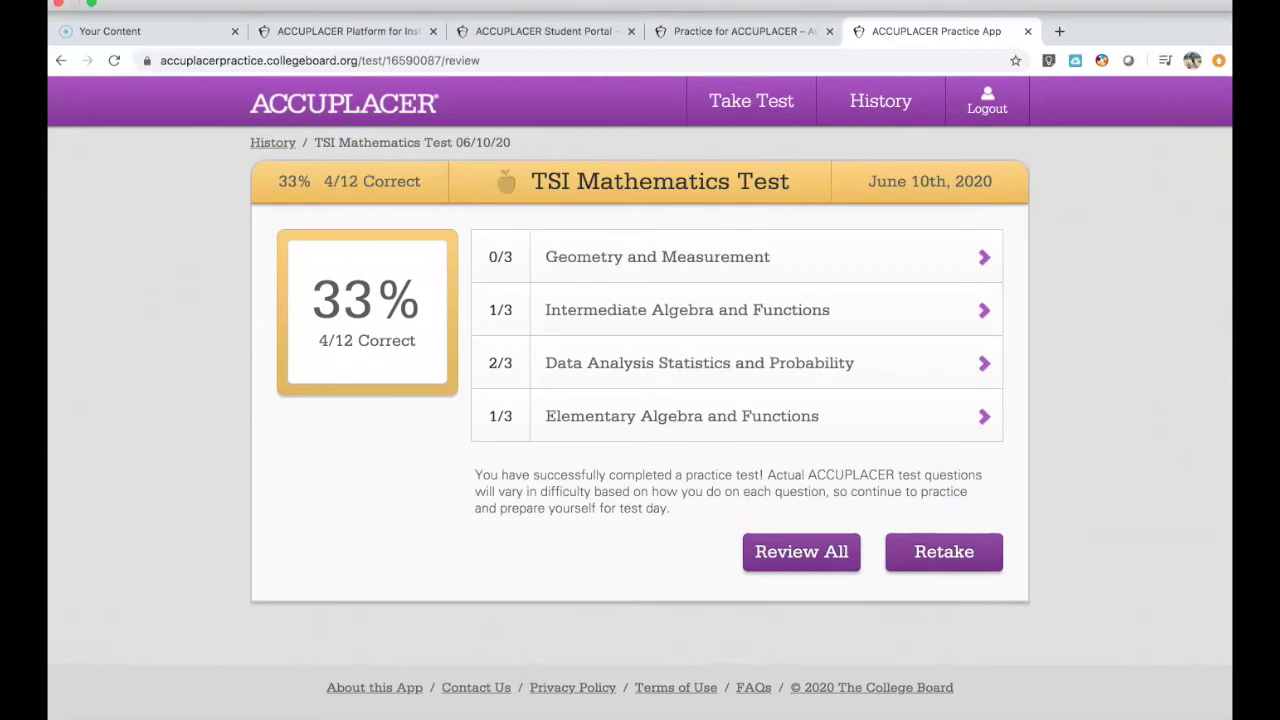
left_click(154, 1)
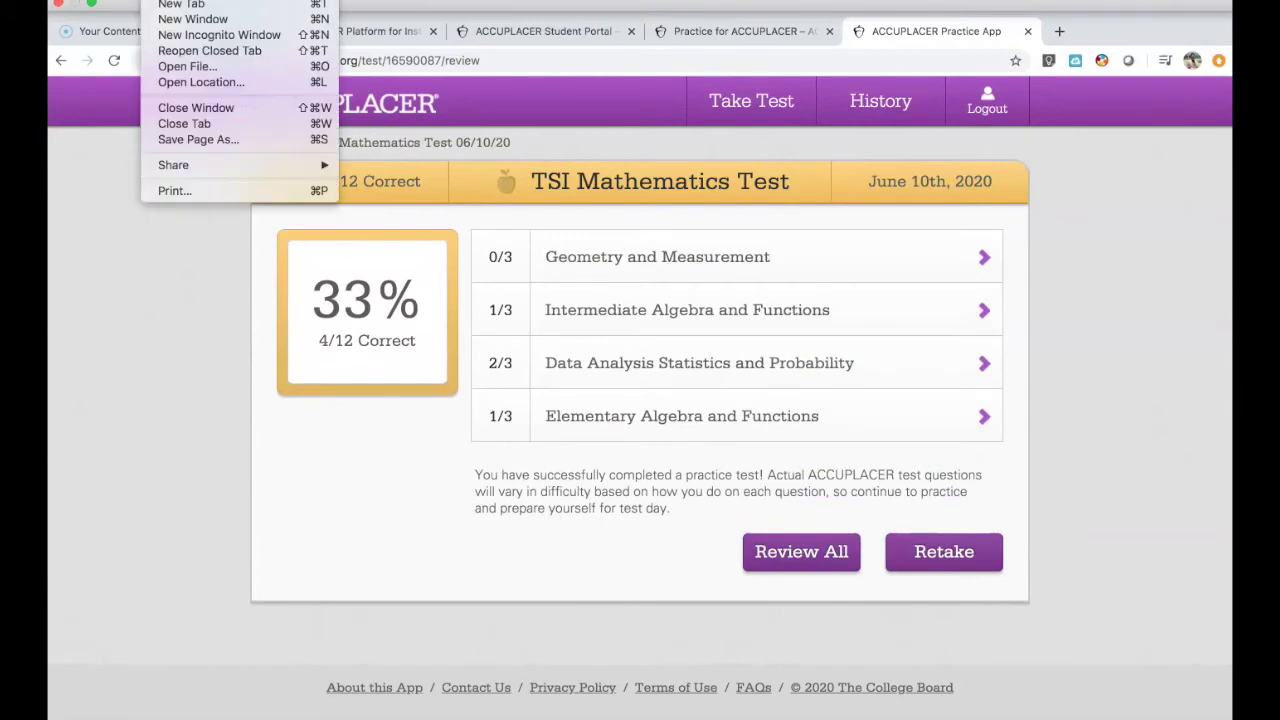
left_click(205, 191)
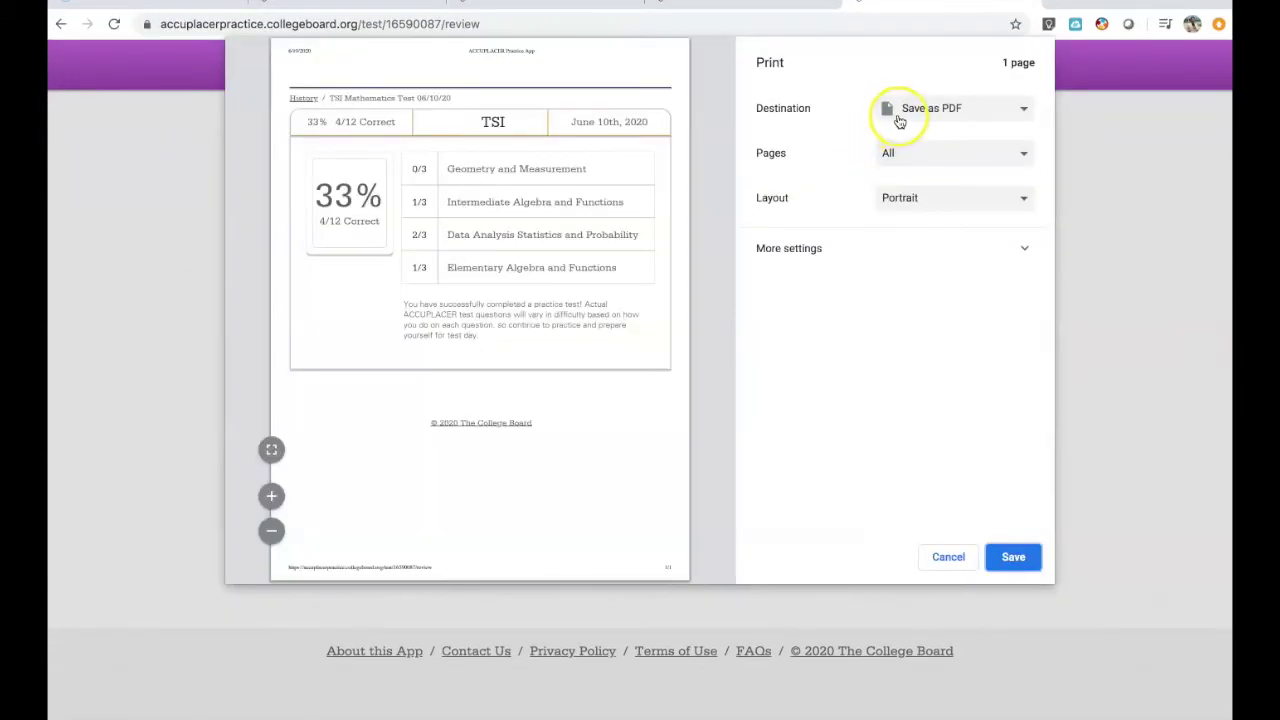
left_click(994, 563)
left_click(541, 65)
type("Gar")
type("ner - M")
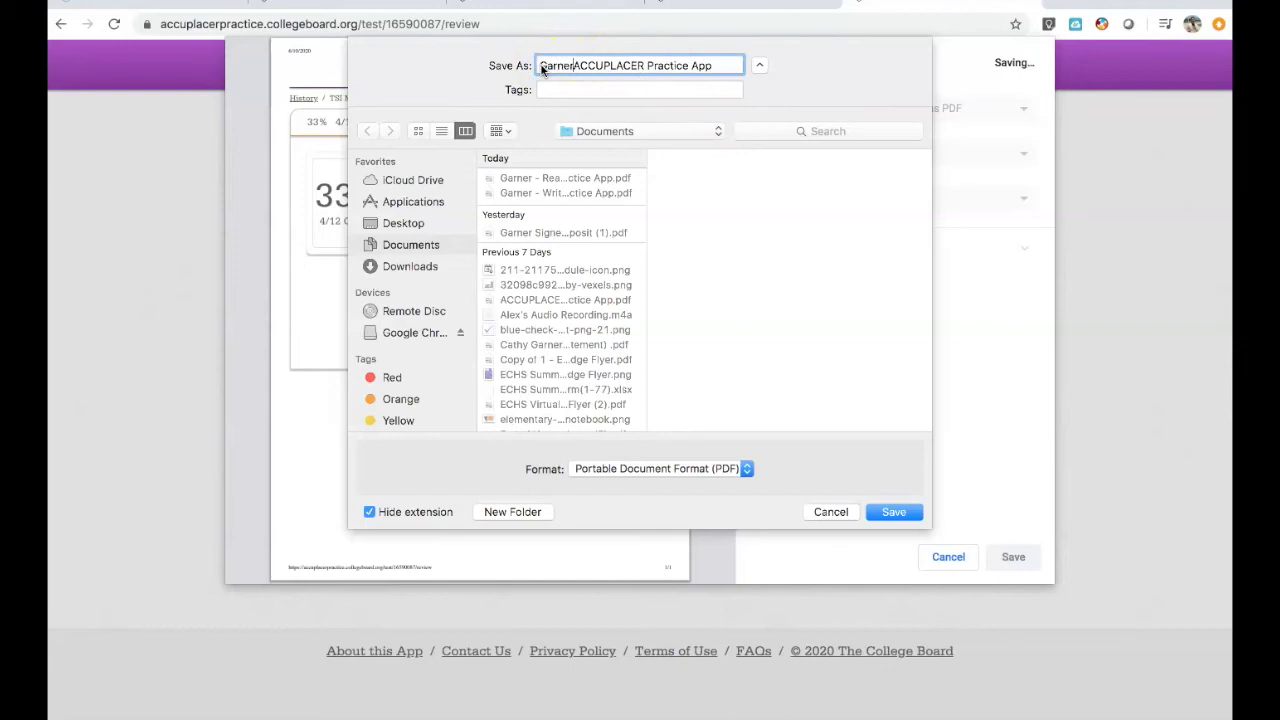
type("ath -")
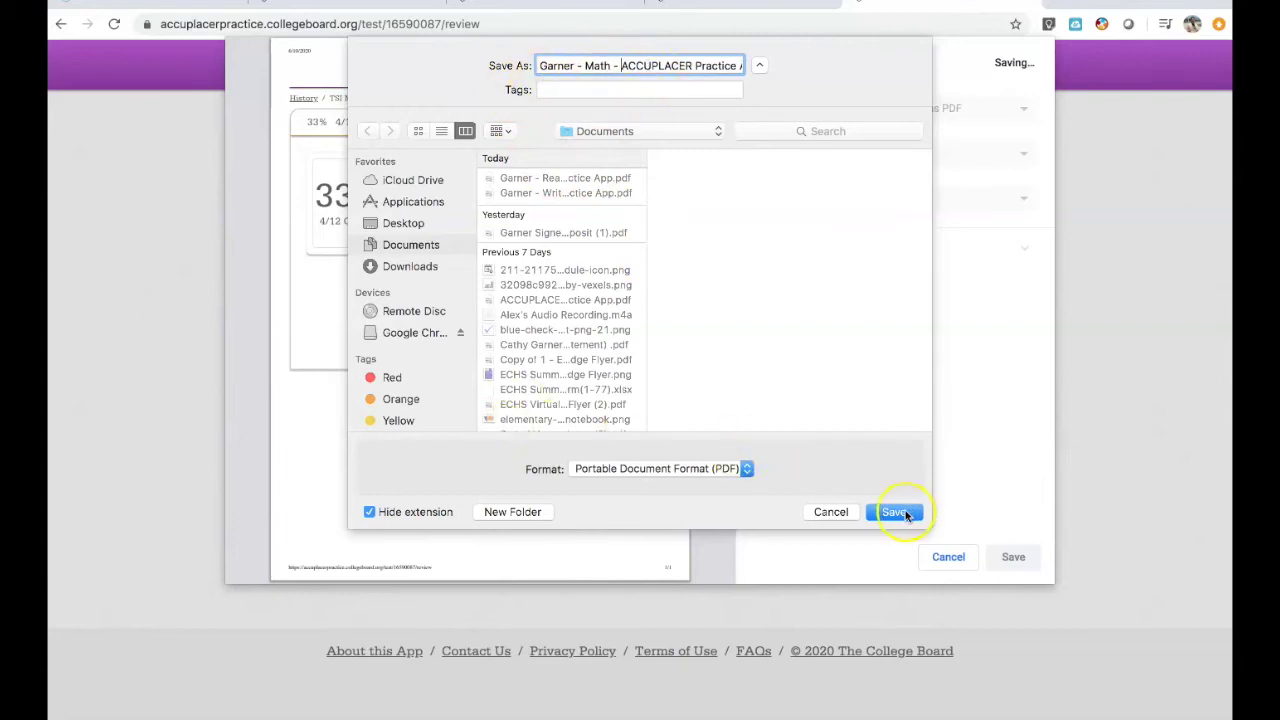
left_click(894, 512)
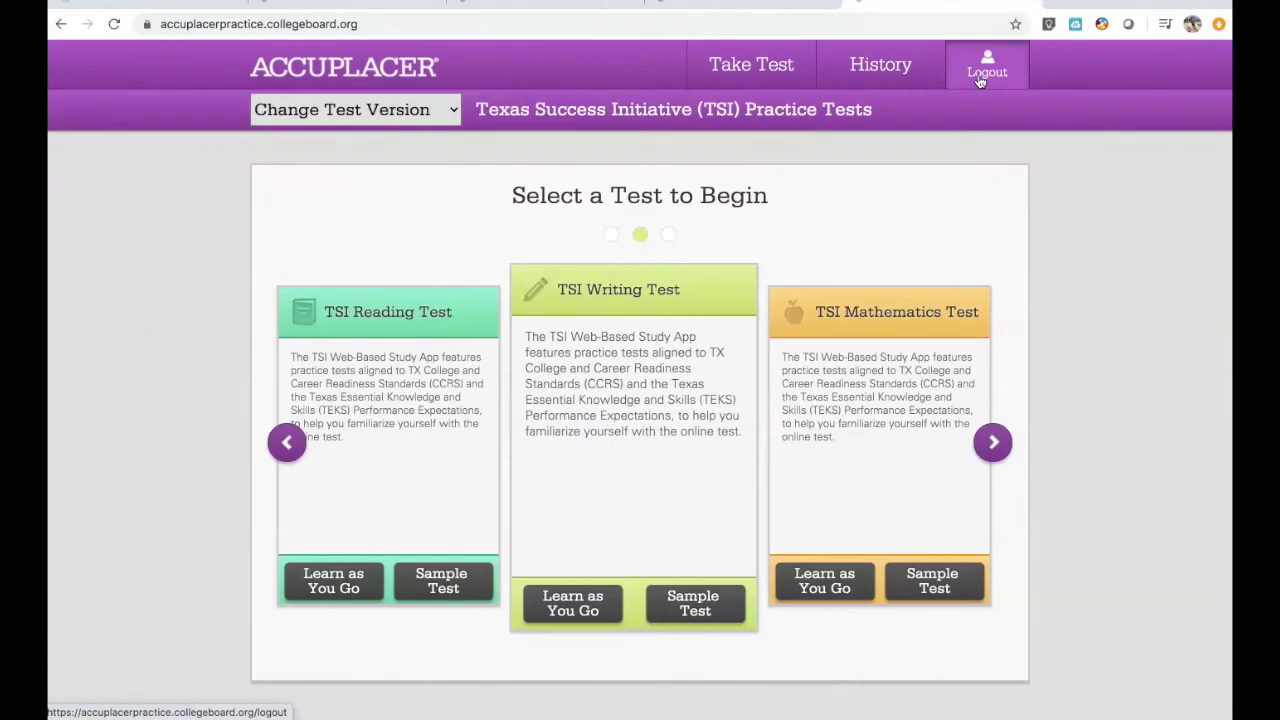
left_click(985, 70)
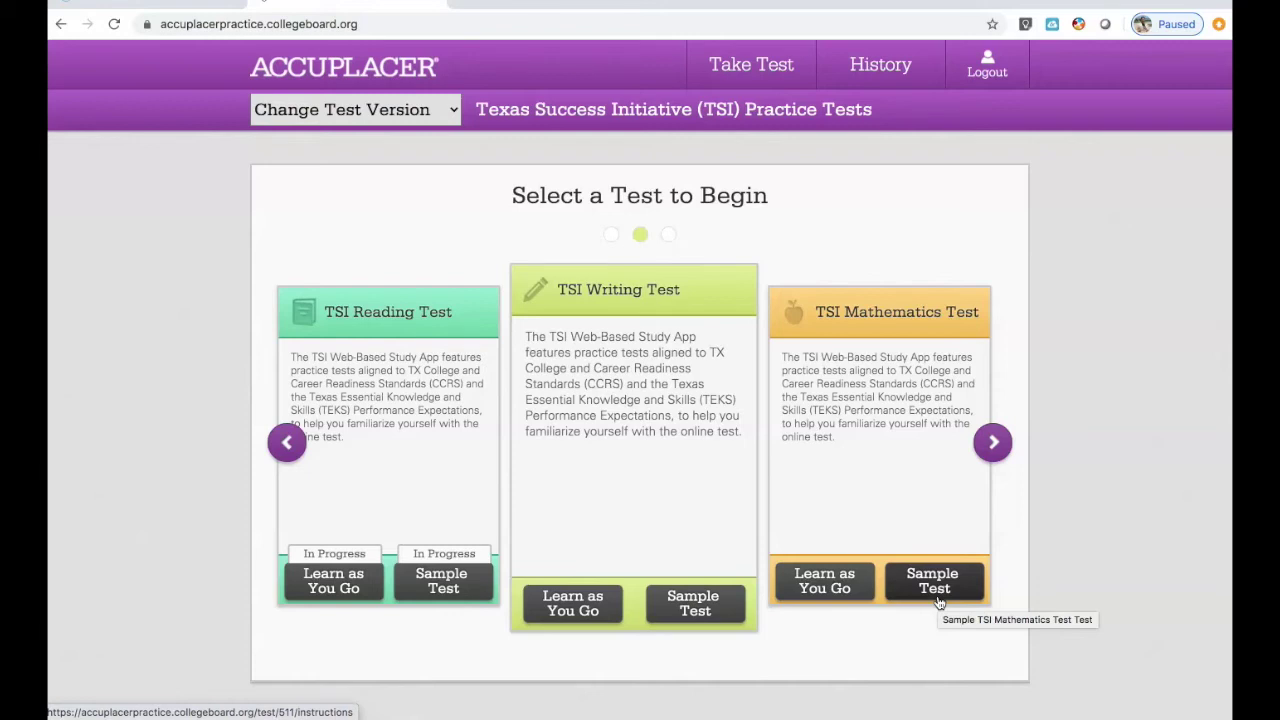
- Log out of the practice app and select the URL in the address bar
left_click(990, 72)
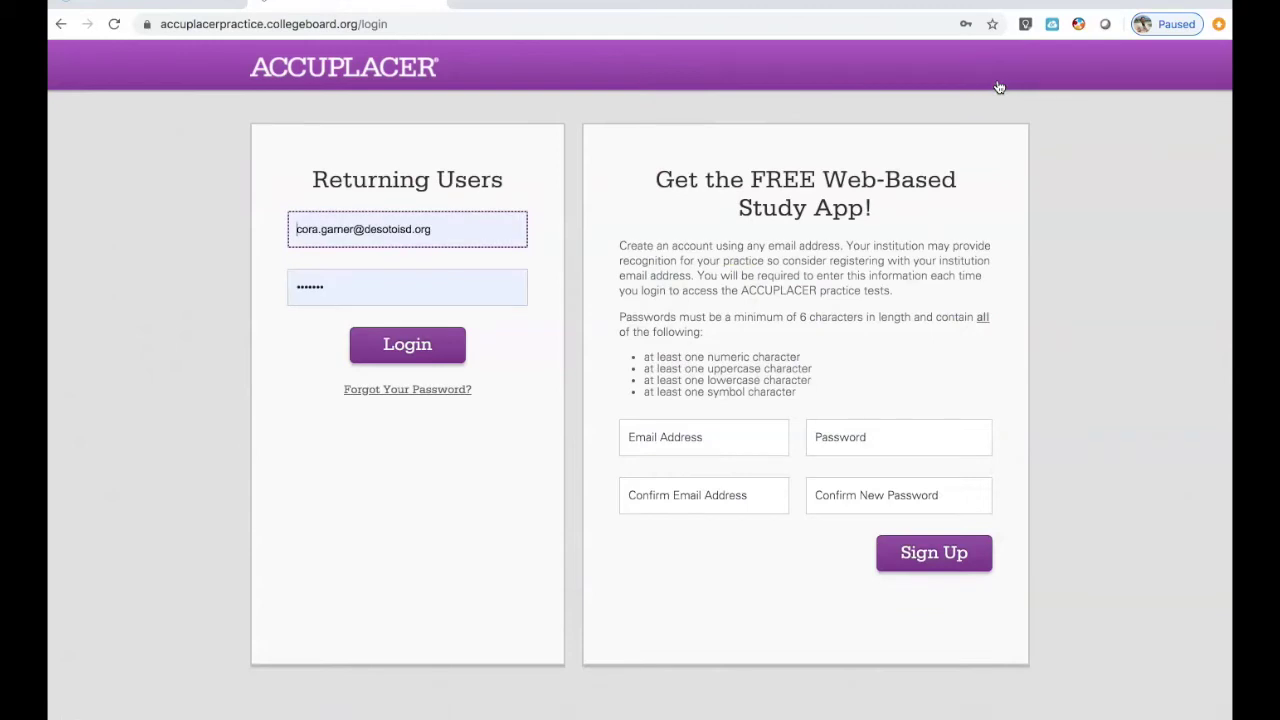
left_click(696, 17)
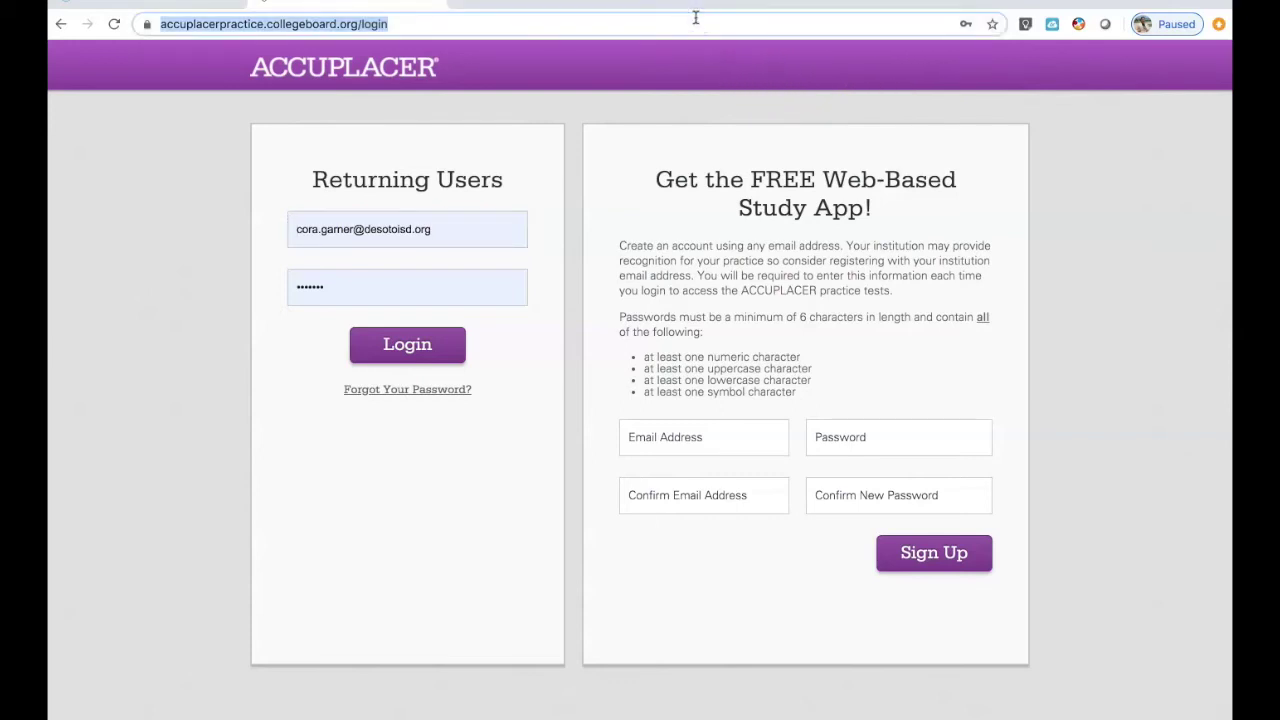
- Search Google for 'desoto early college high school'
type("desoto")
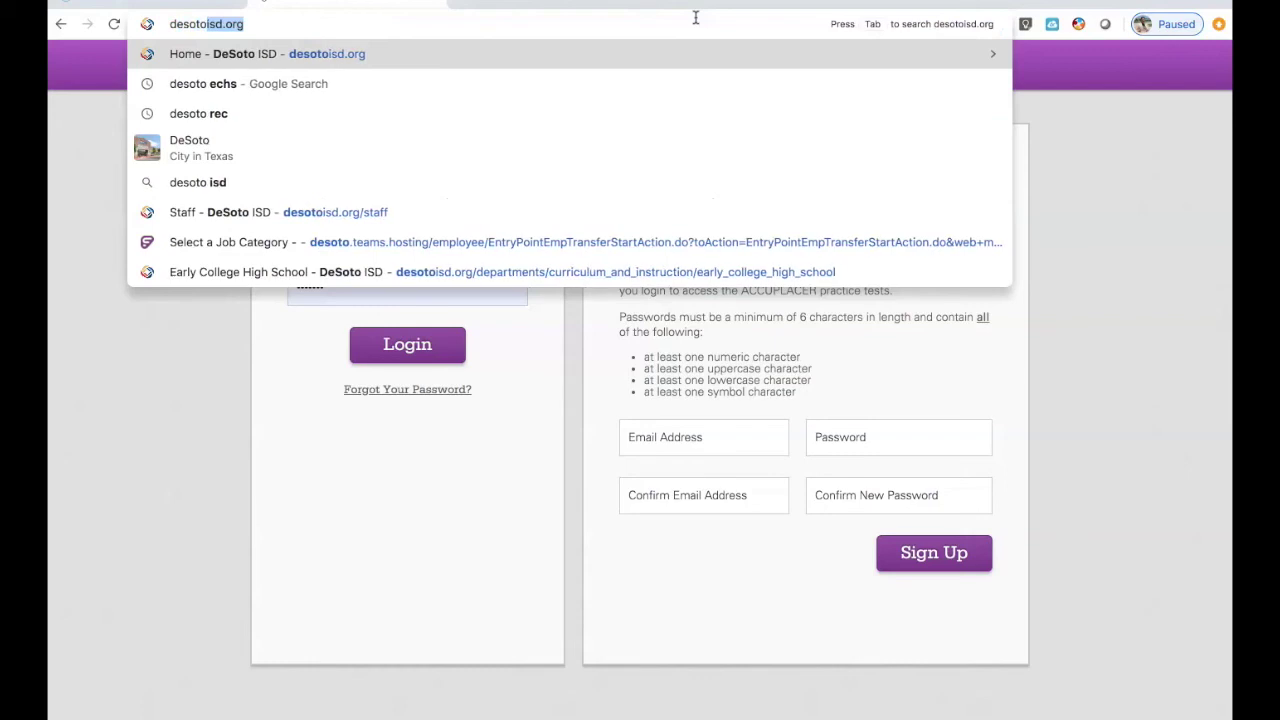
type(" early college high school")
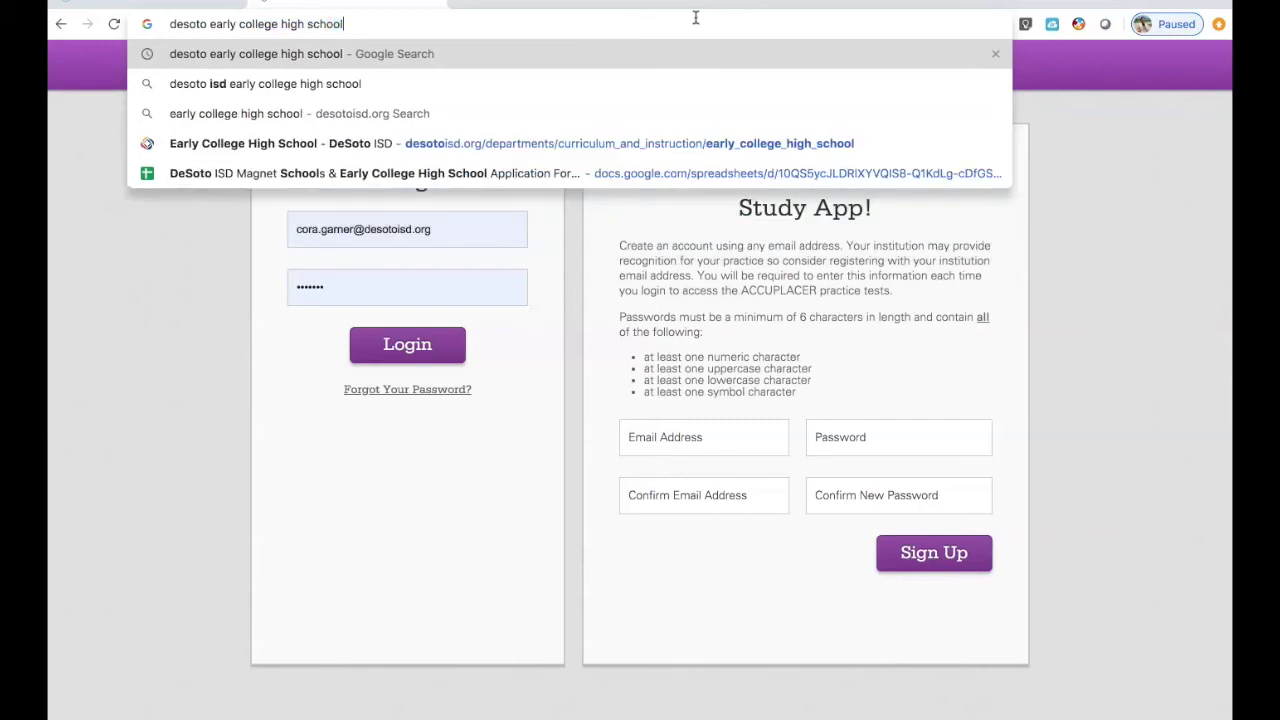
key("Return")
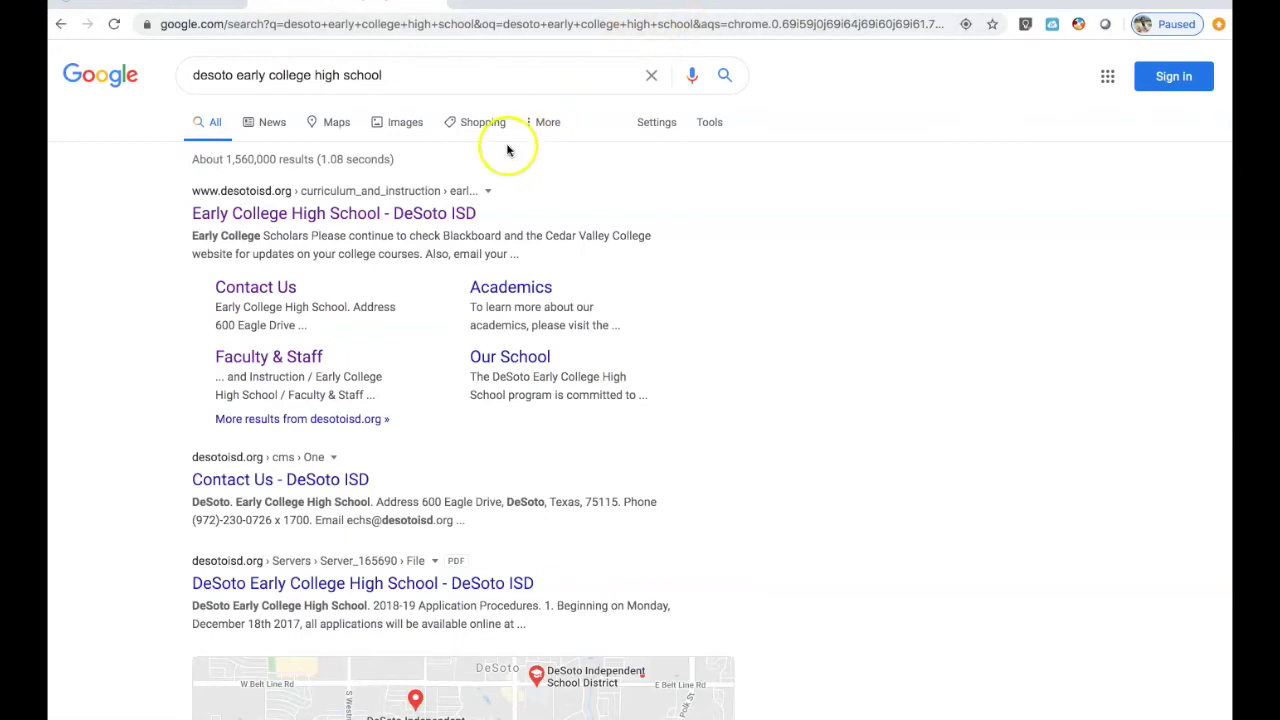
- Open the DeSoto ISD Early College High School result and follow its Summer Bridge Site link
left_click(459, 213)
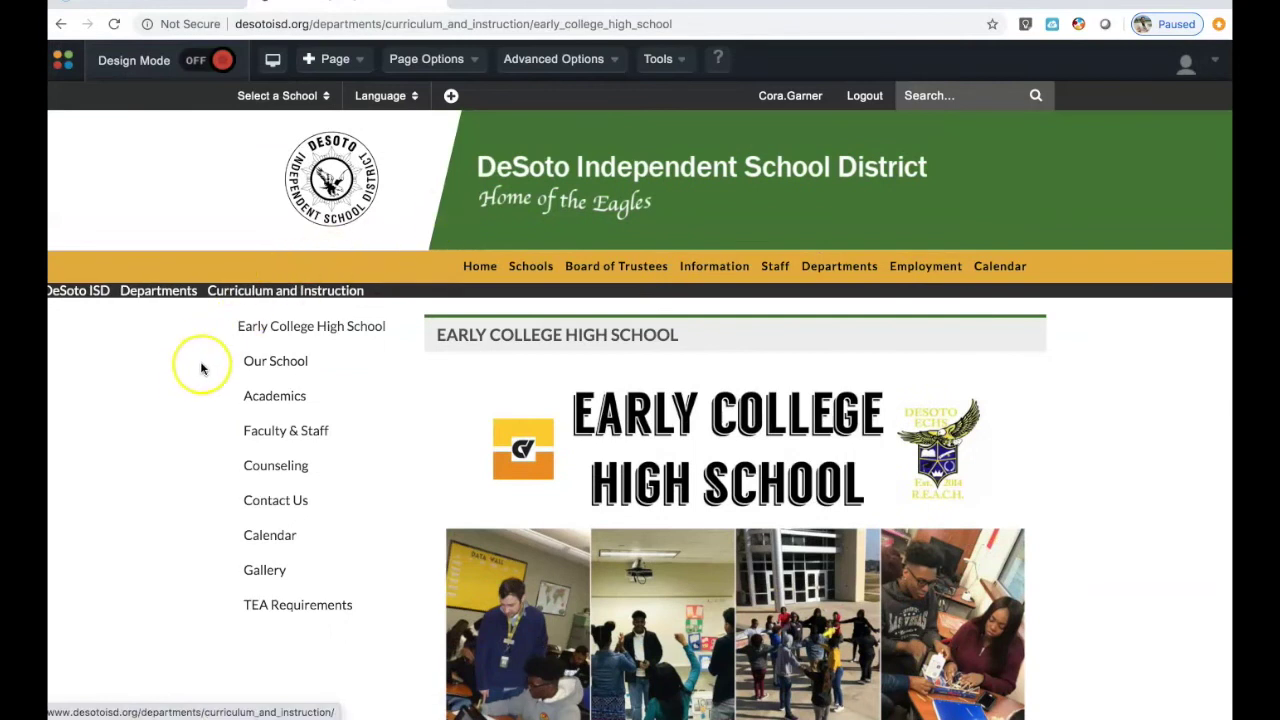
scroll(185, 405, "down", 5)
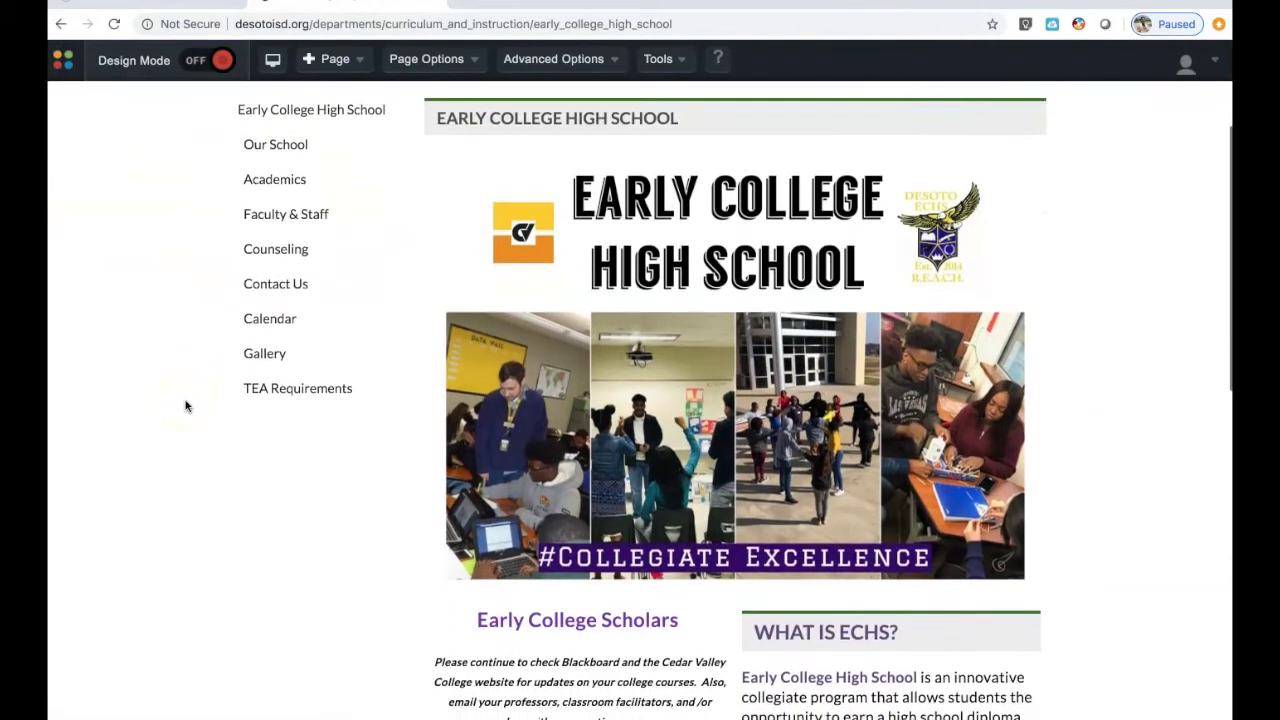
scroll(185, 405, "down", 5)
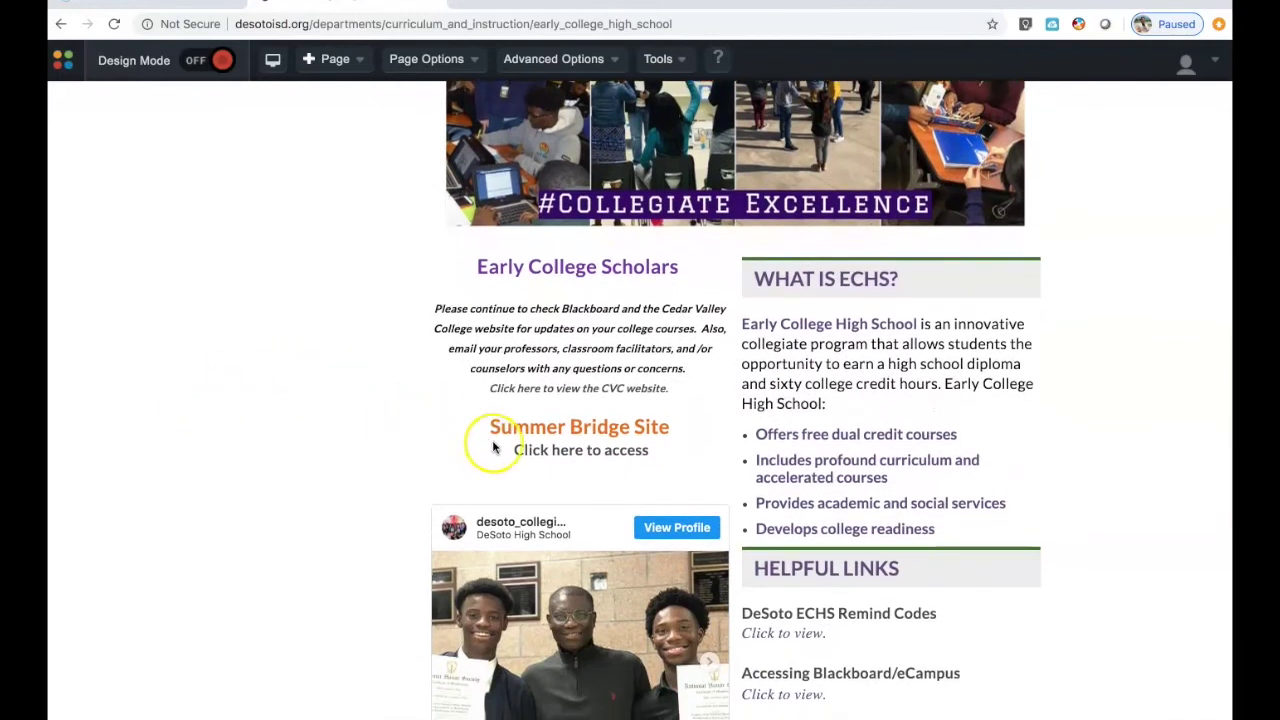
left_click(552, 456)
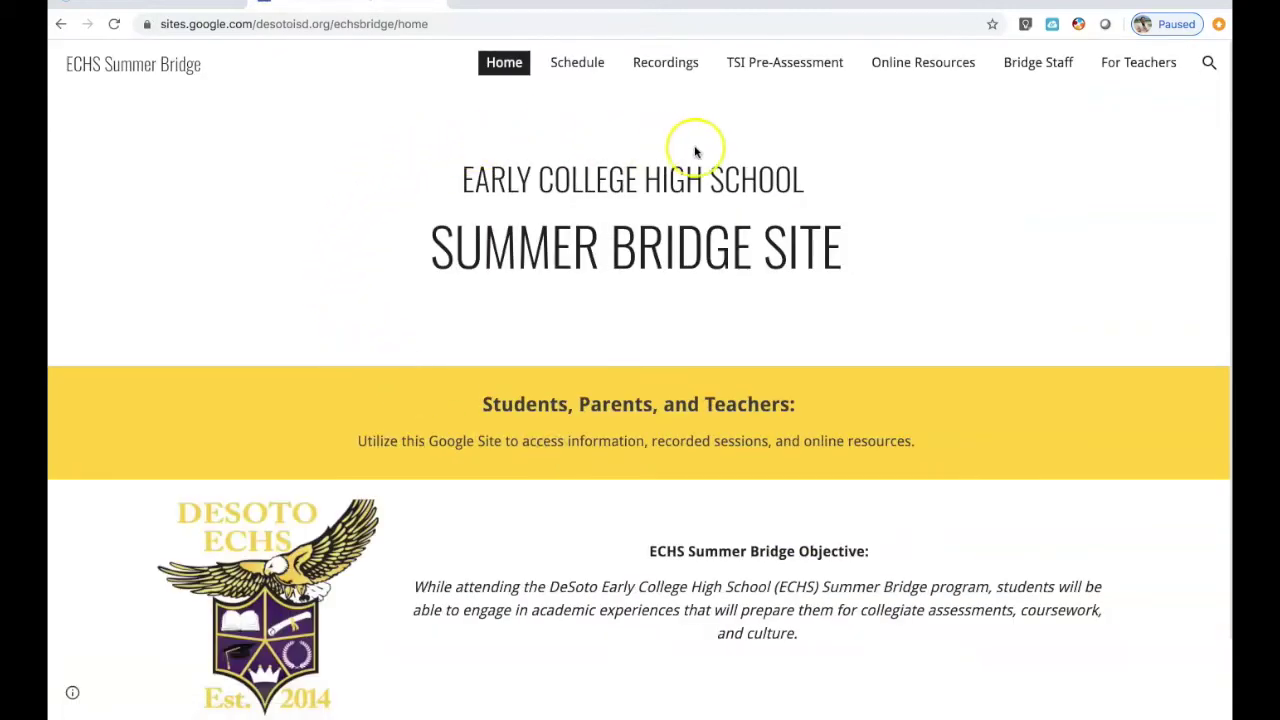
- Open the TSI Pre-Assessment page and read through Steps 1–11 down to the score-upload link
left_click(815, 63)
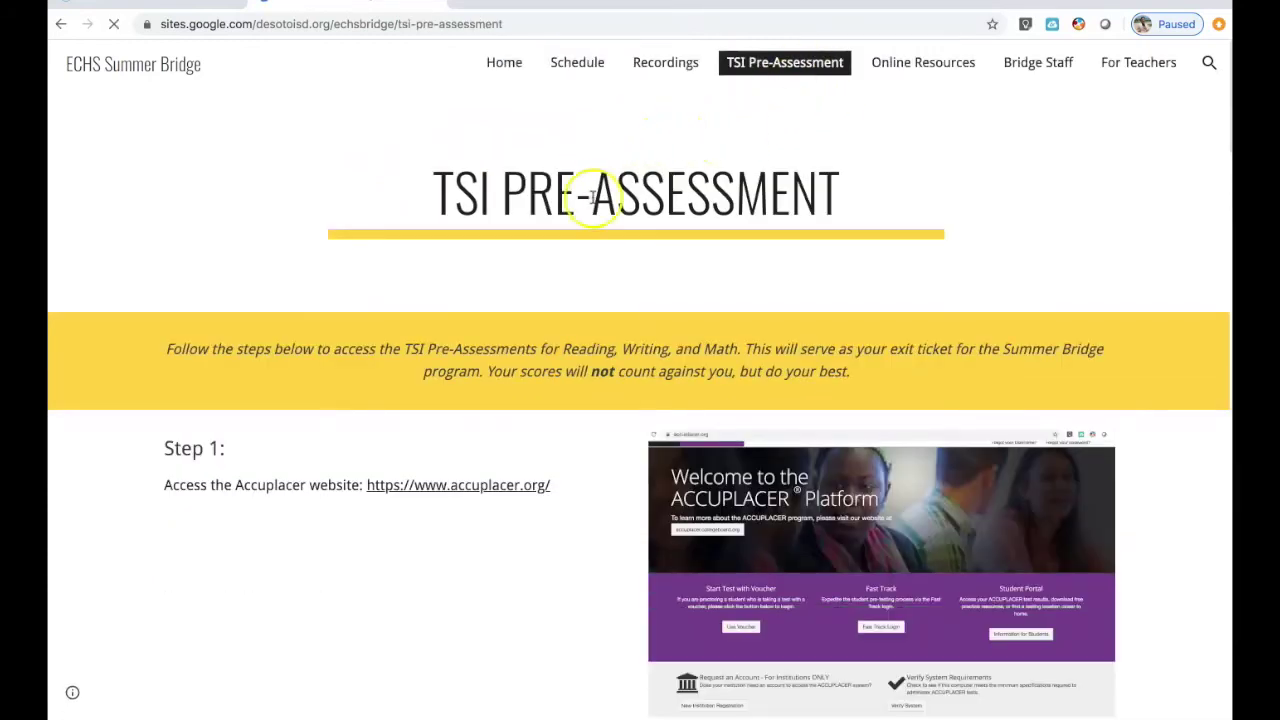
scroll(682, 312, "down", 3)
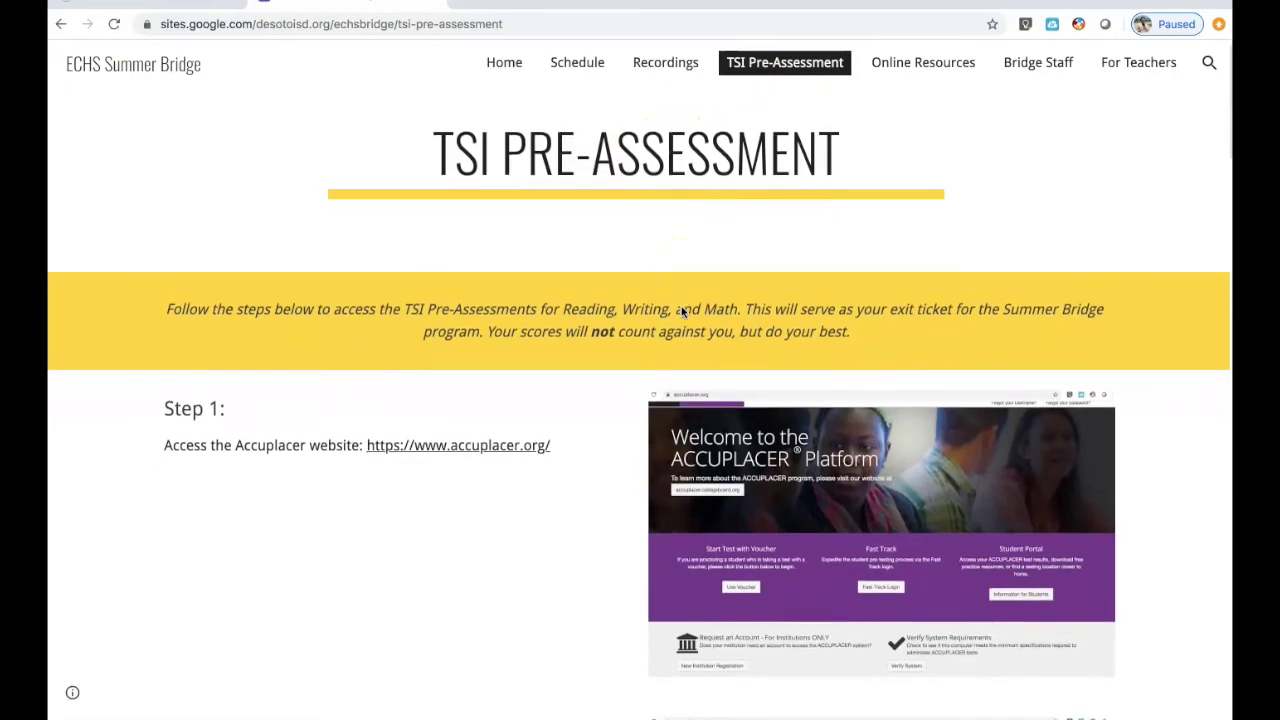
scroll(681, 312, "down", 10)
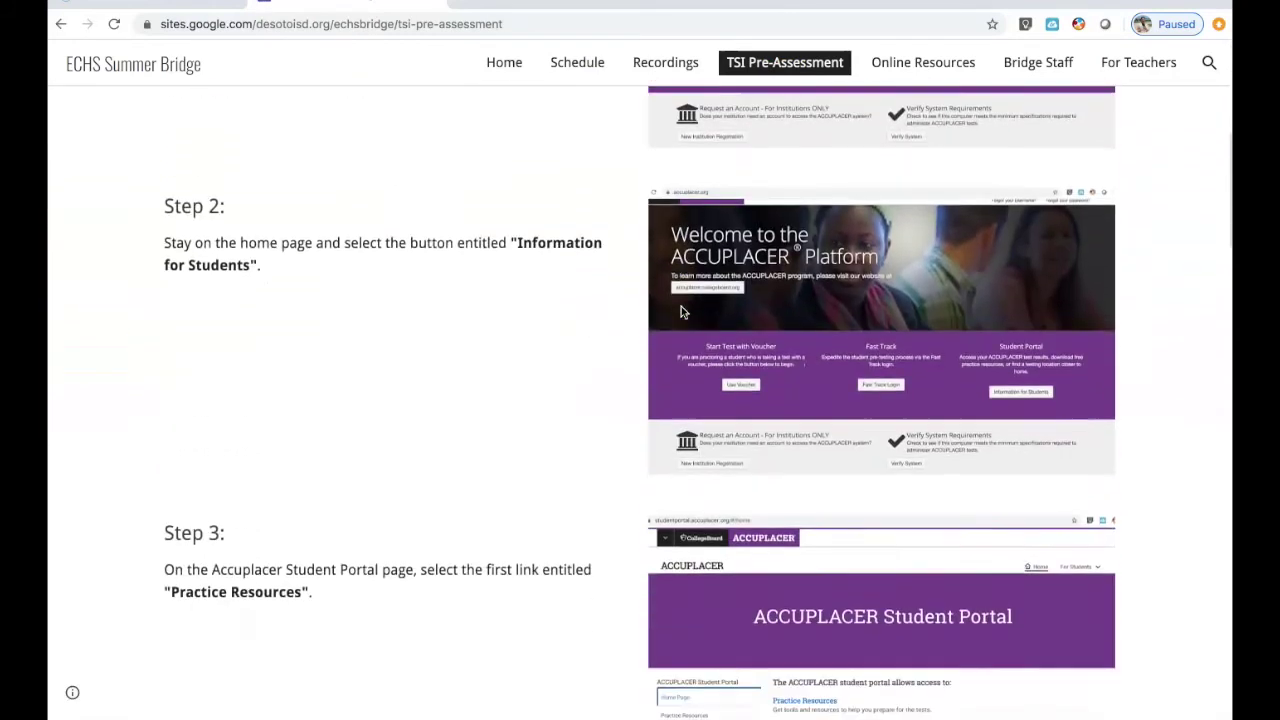
scroll(681, 312, "down", 12)
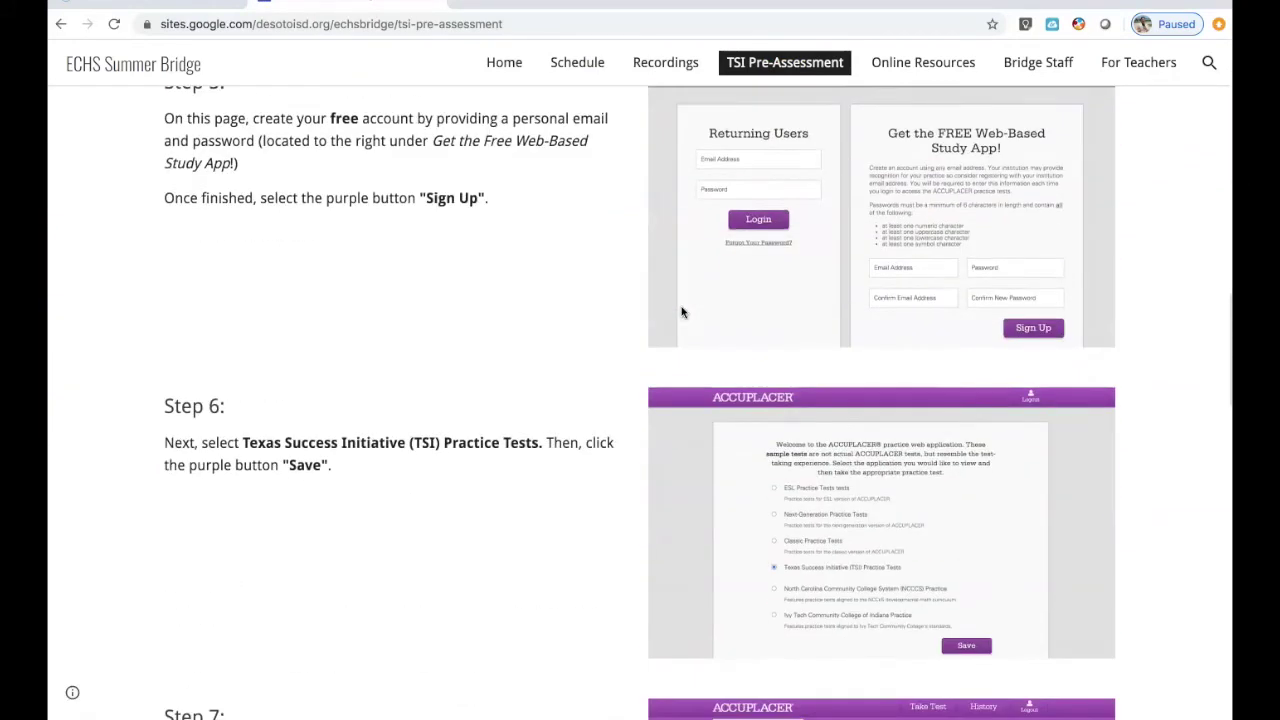
scroll(681, 312, "down", 5)
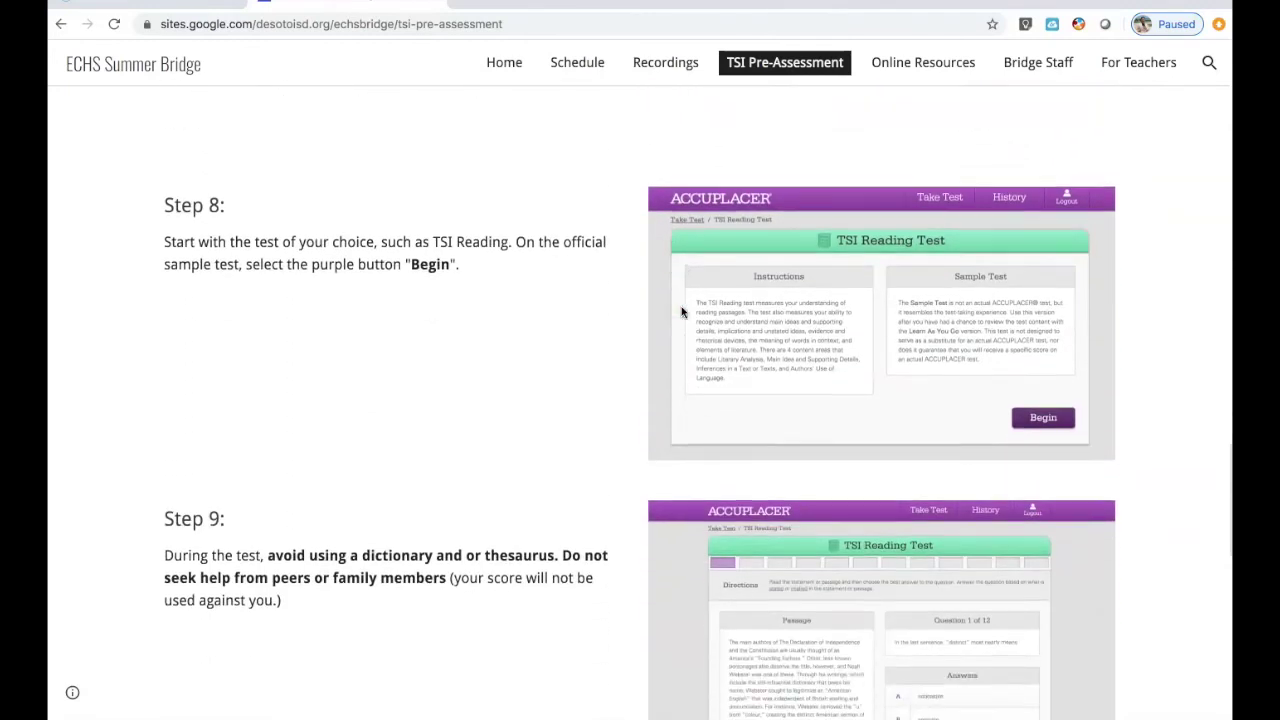
scroll(681, 312, "down", 4)
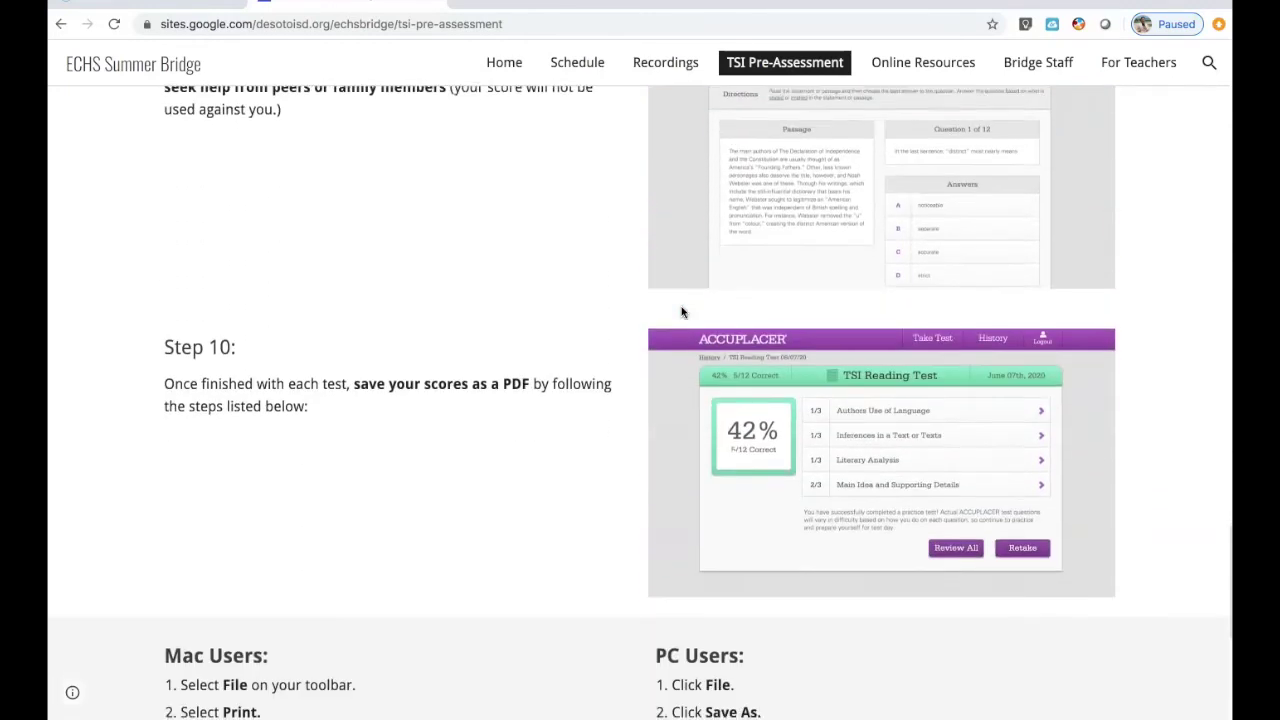
scroll(681, 312, "down", 3)
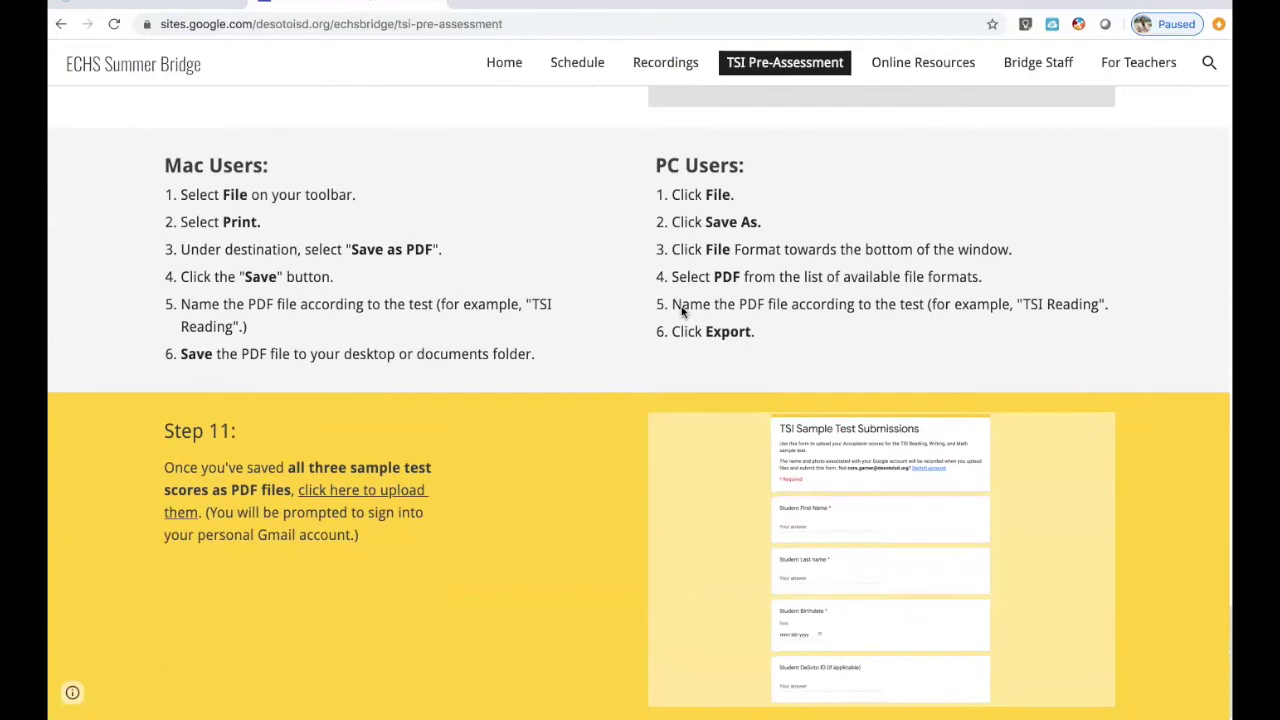
scroll(681, 306, "up", 15)
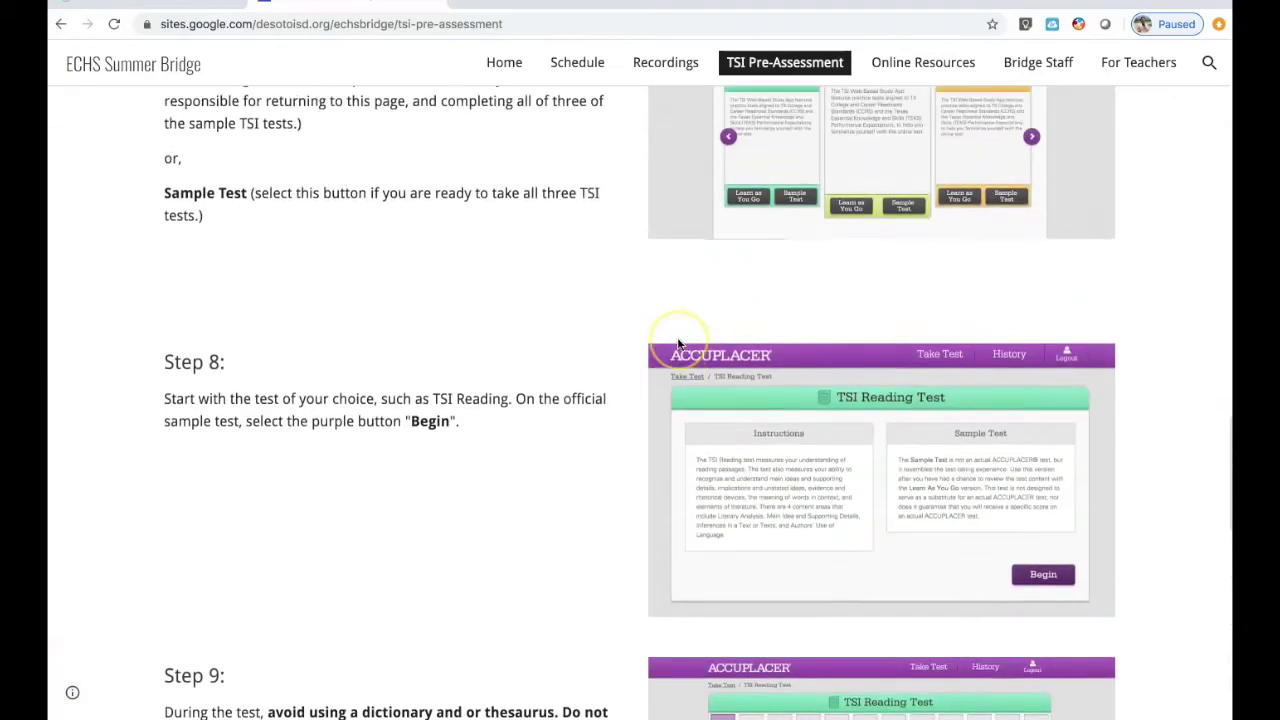
scroll(677, 344, "up", 7)
scroll(677, 344, "down", 14)
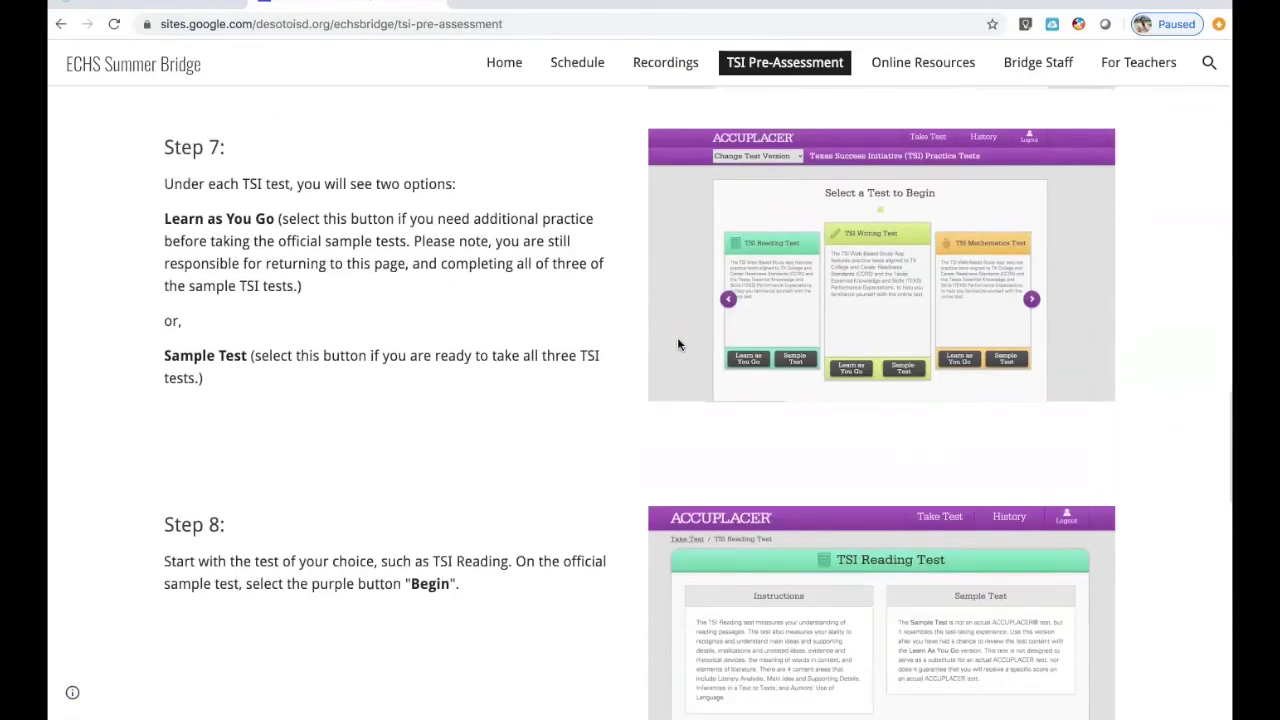
scroll(677, 344, "down", 10)
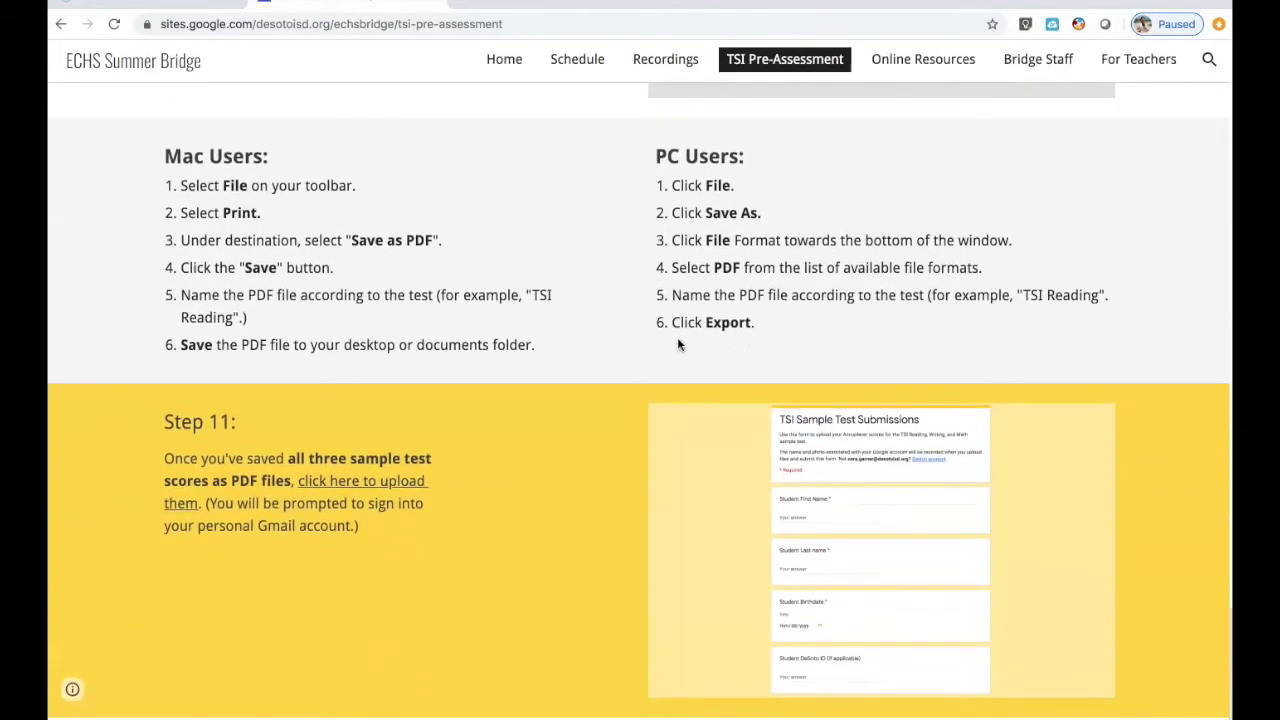
left_click(546, 531)
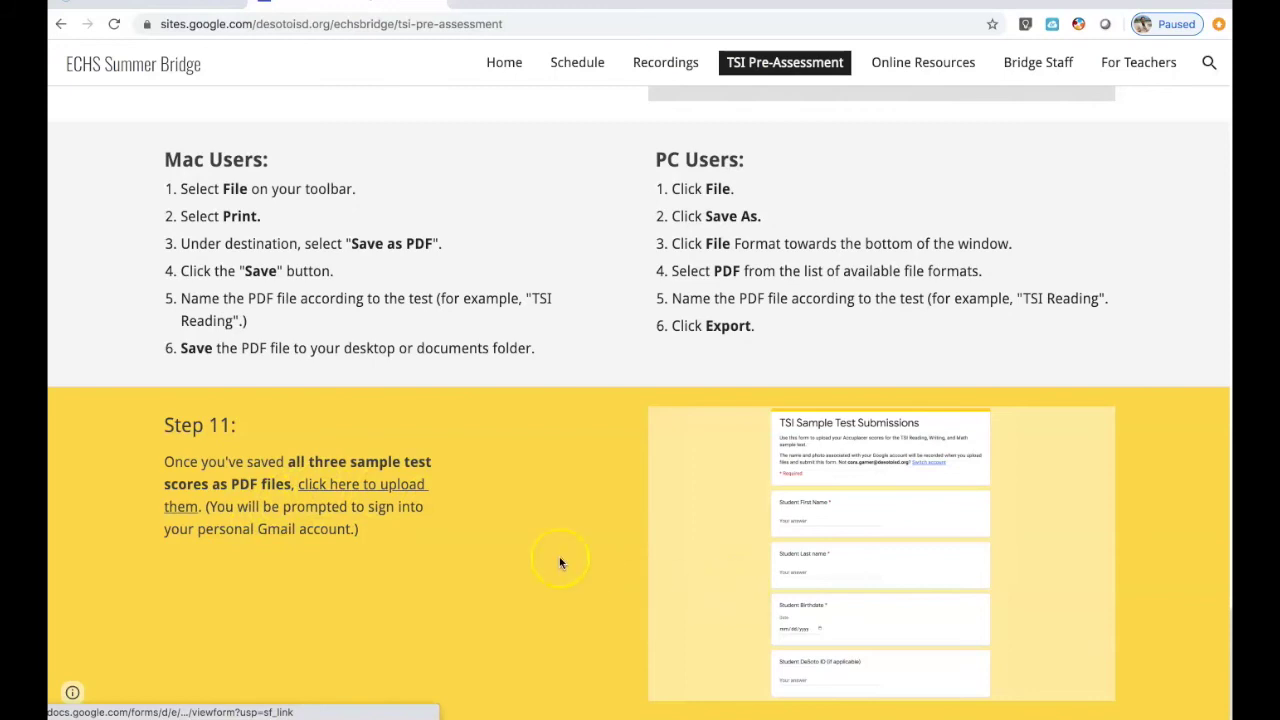
- Follow the Step 11 upload link and sign in with the personal Gmail account
left_click(415, 490)
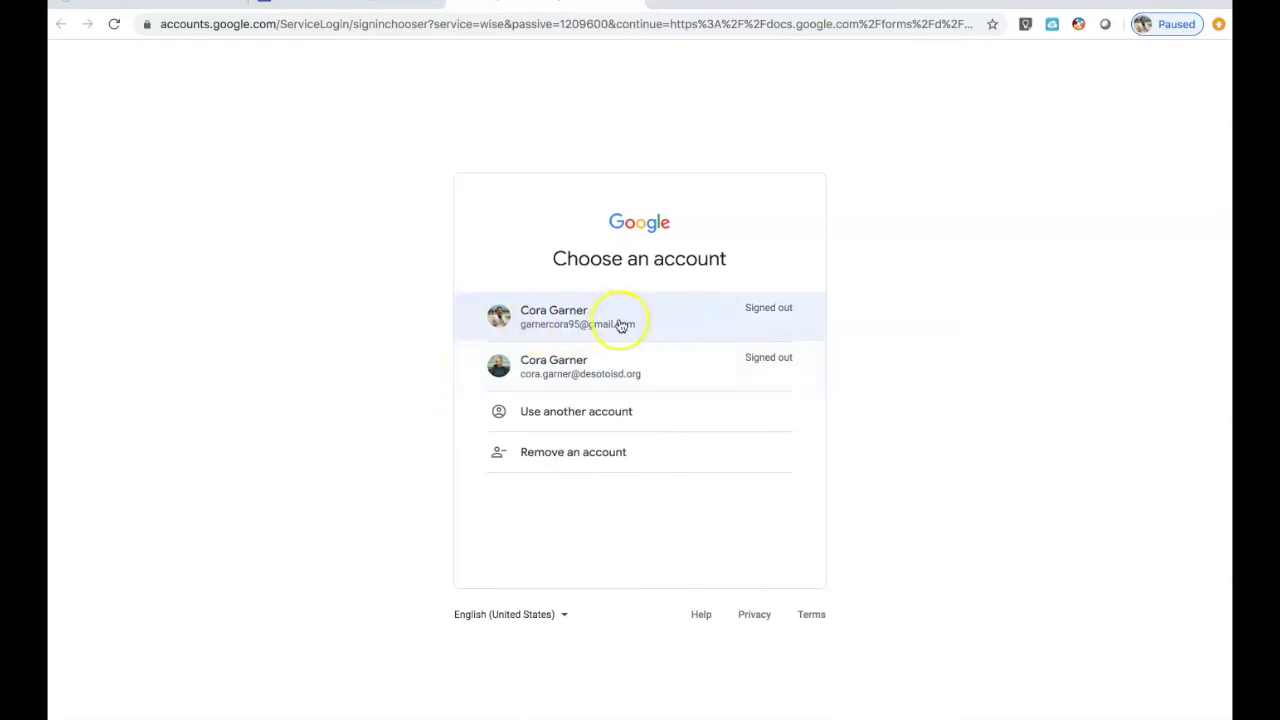
left_click(653, 325)
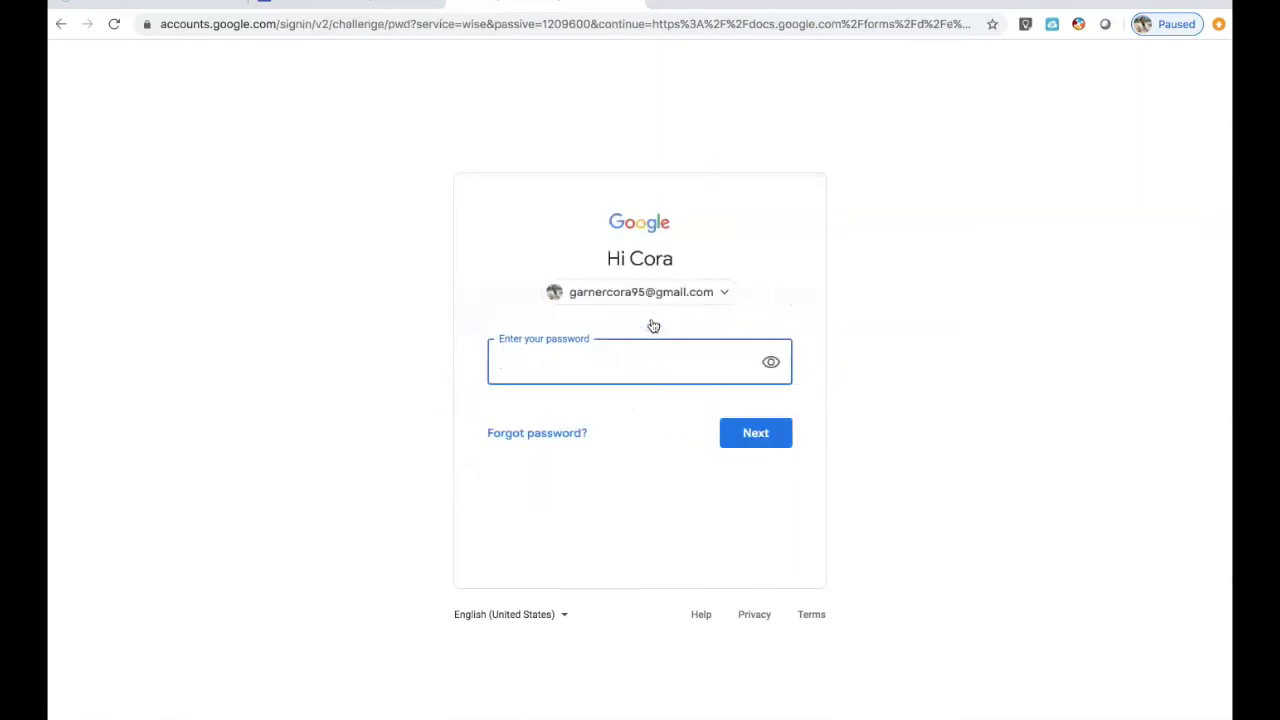
left_click(616, 308)
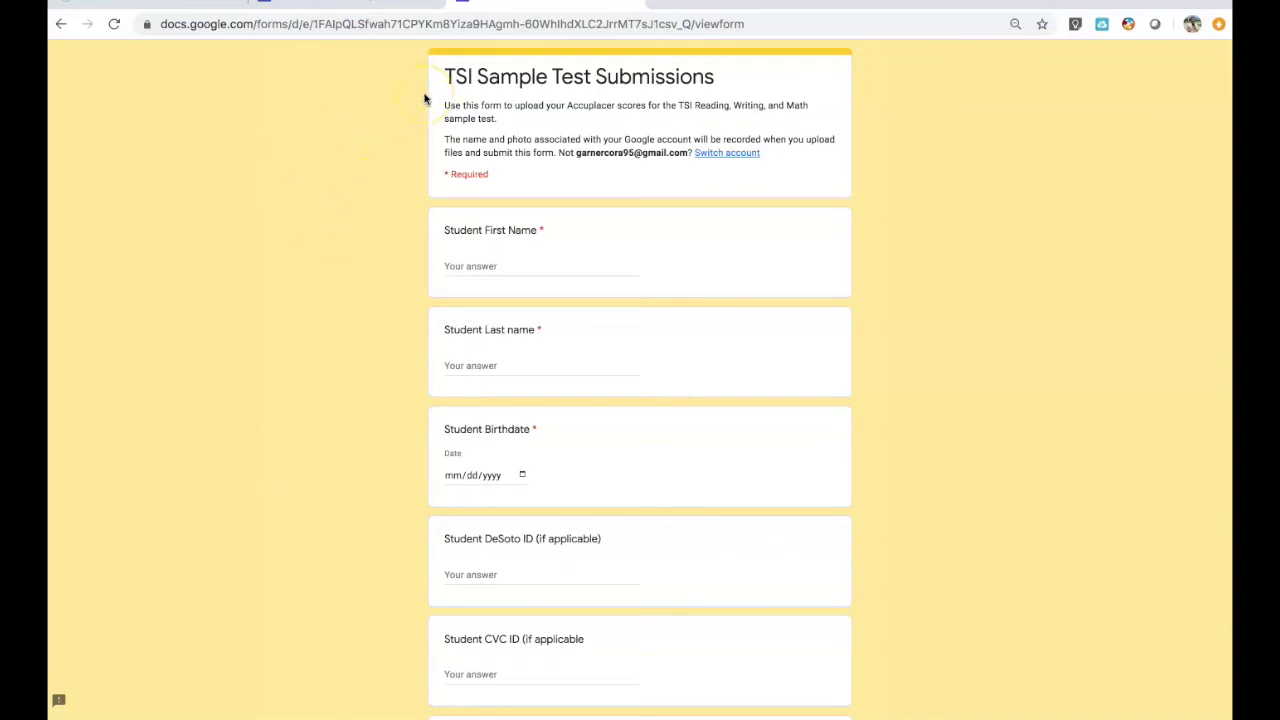
scroll(366, 243, "down", 3)
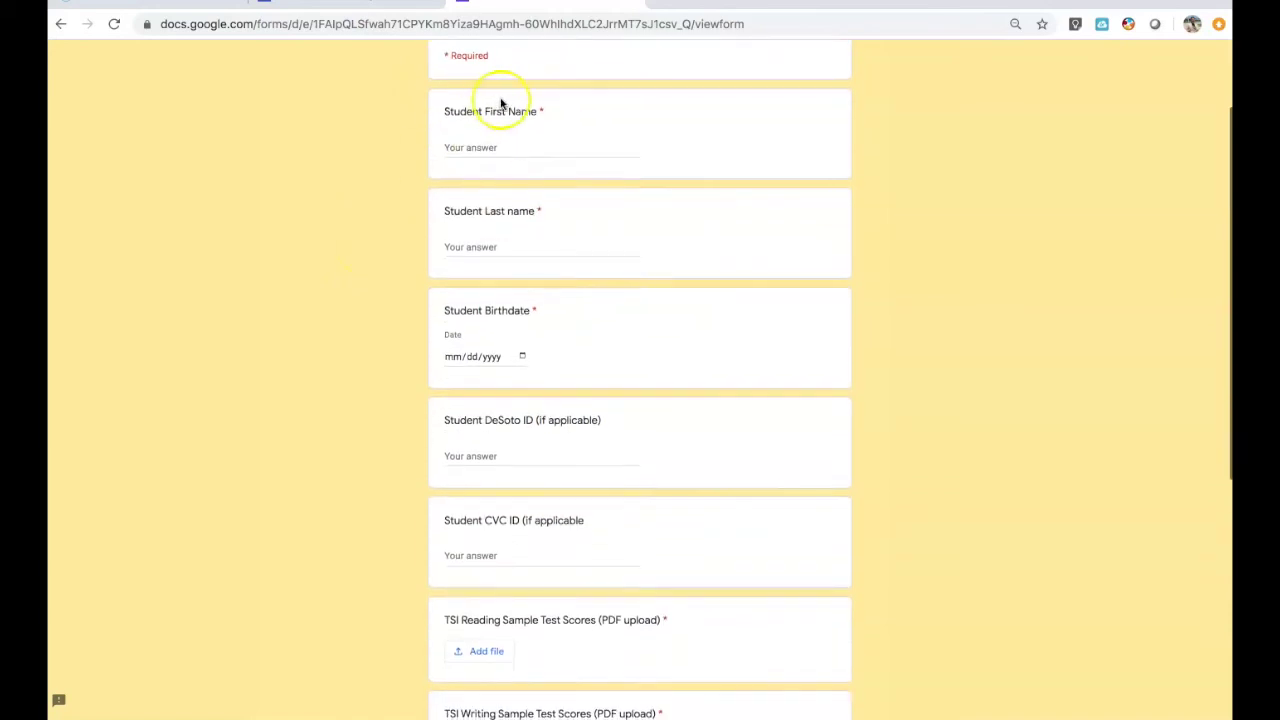
left_click(496, 146)
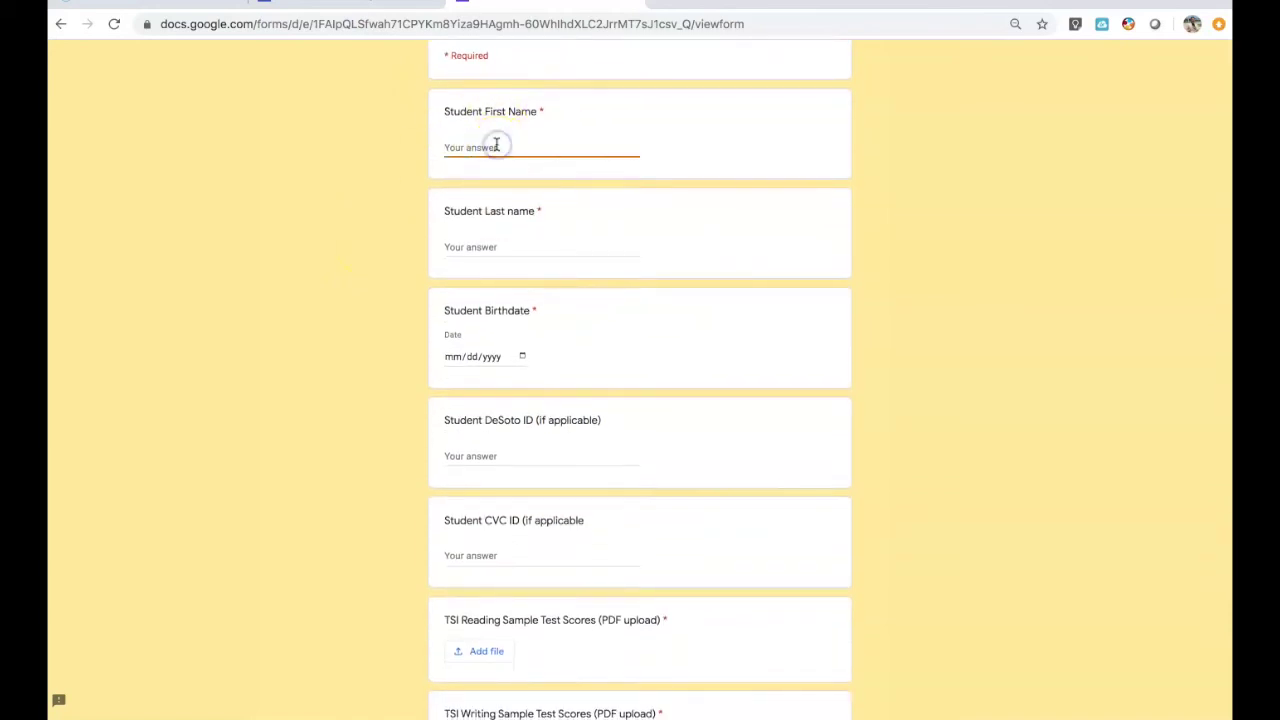
type("c")
left_click(481, 248)
type("Garner")
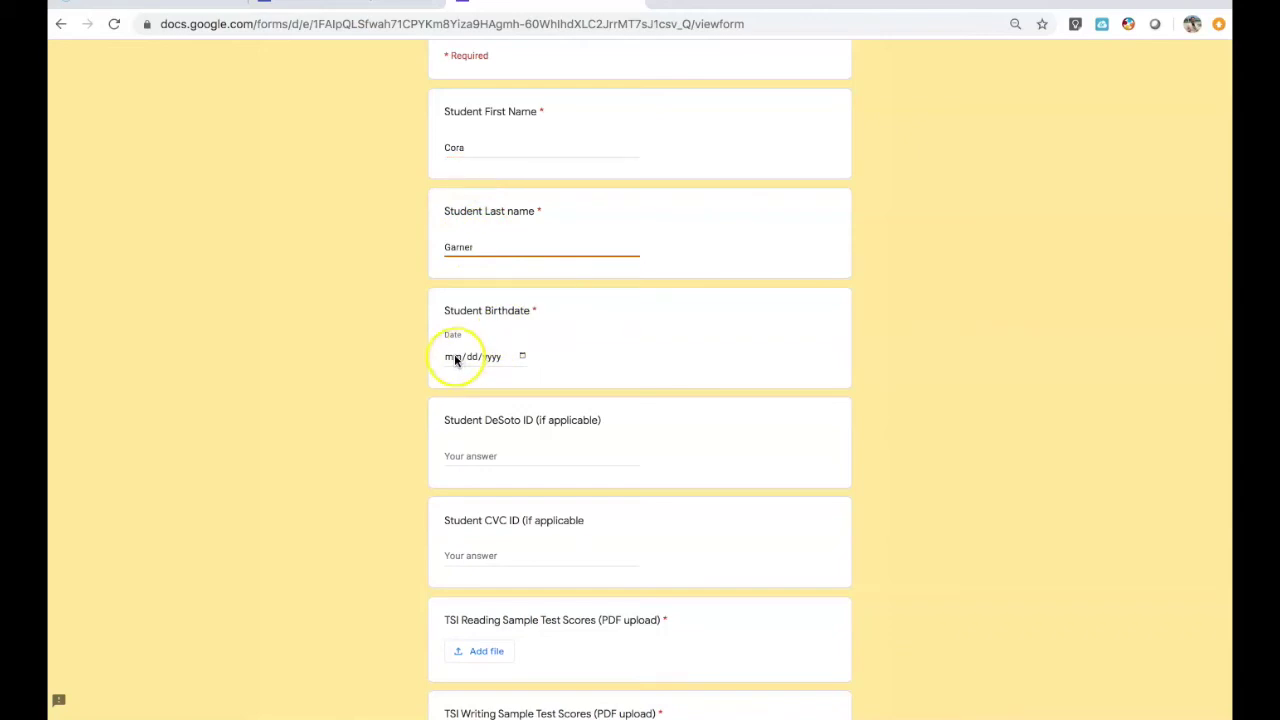
left_click(455, 360)
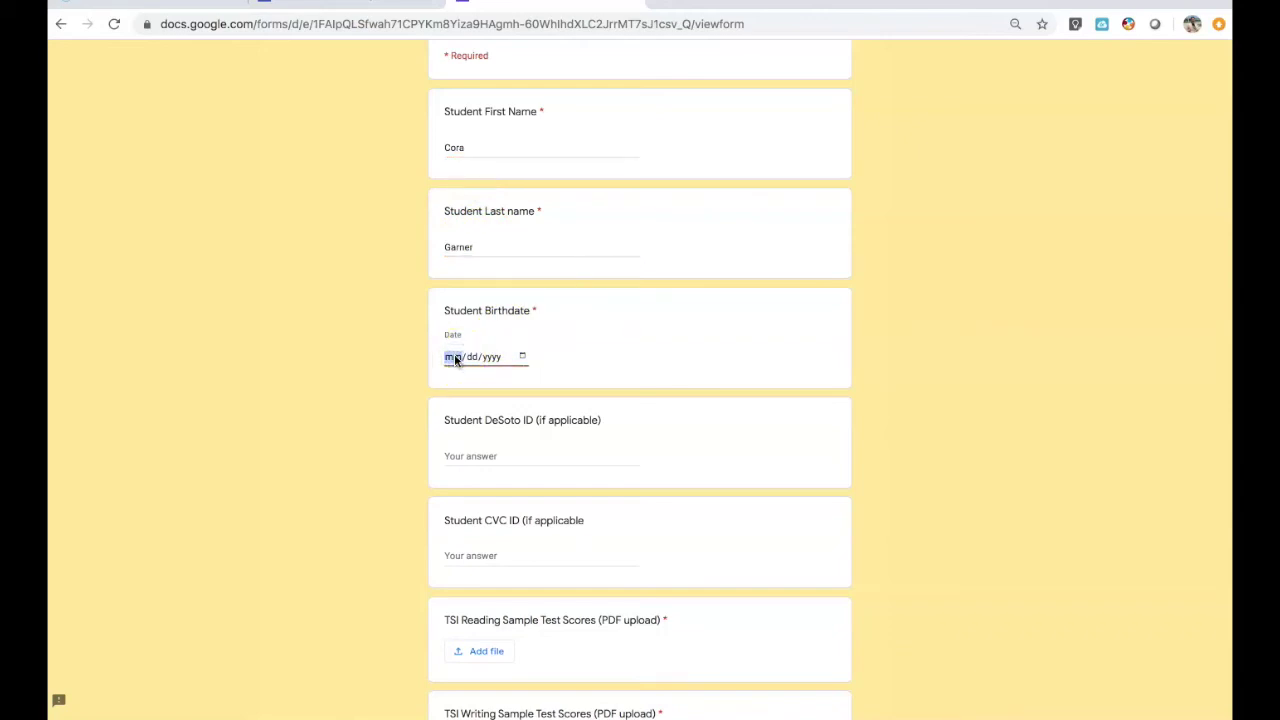
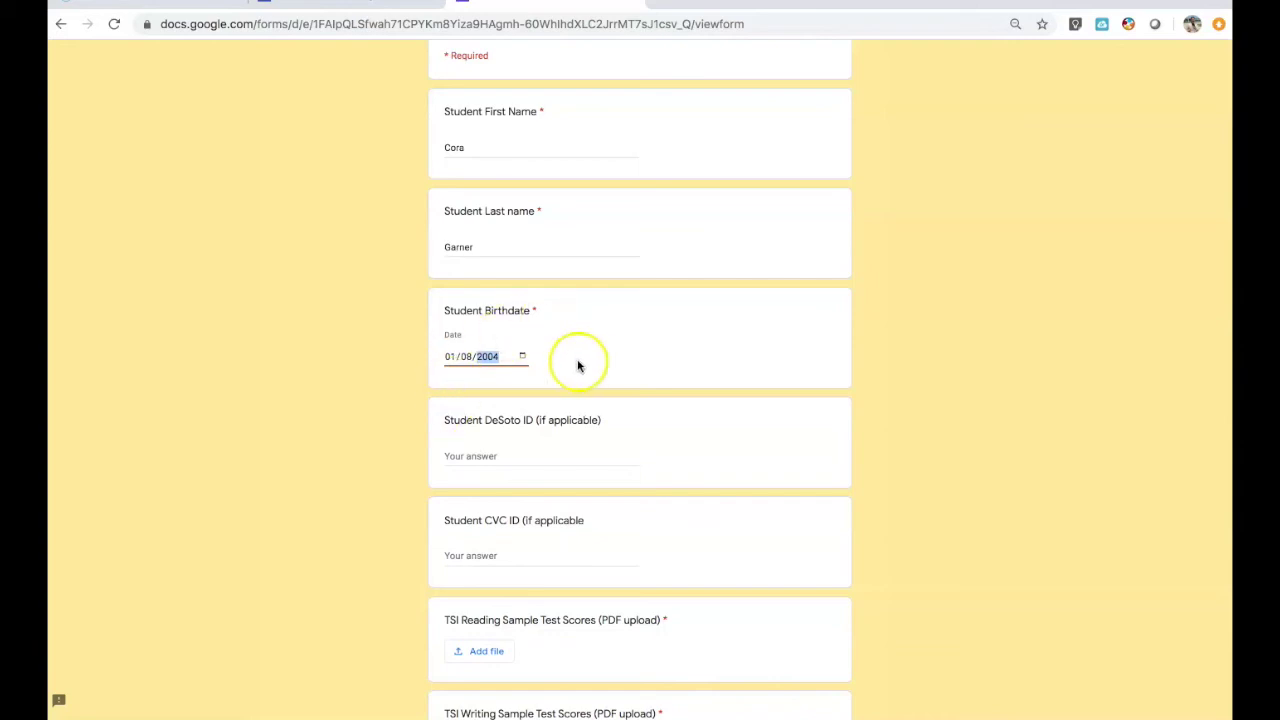
scroll(580, 366, "down", 2)
- Fill in the student's DeSoto ID answer
left_click(477, 372)
scroll(477, 369, "down", 2)
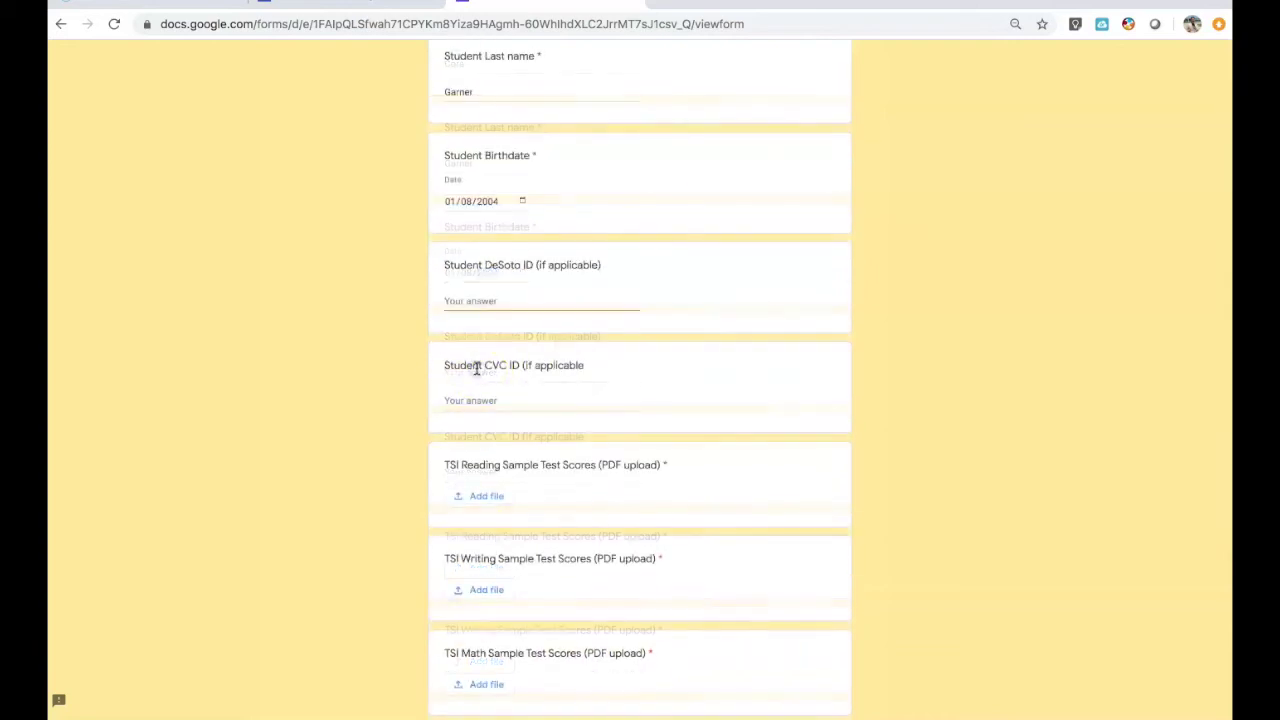
left_click(471, 293)
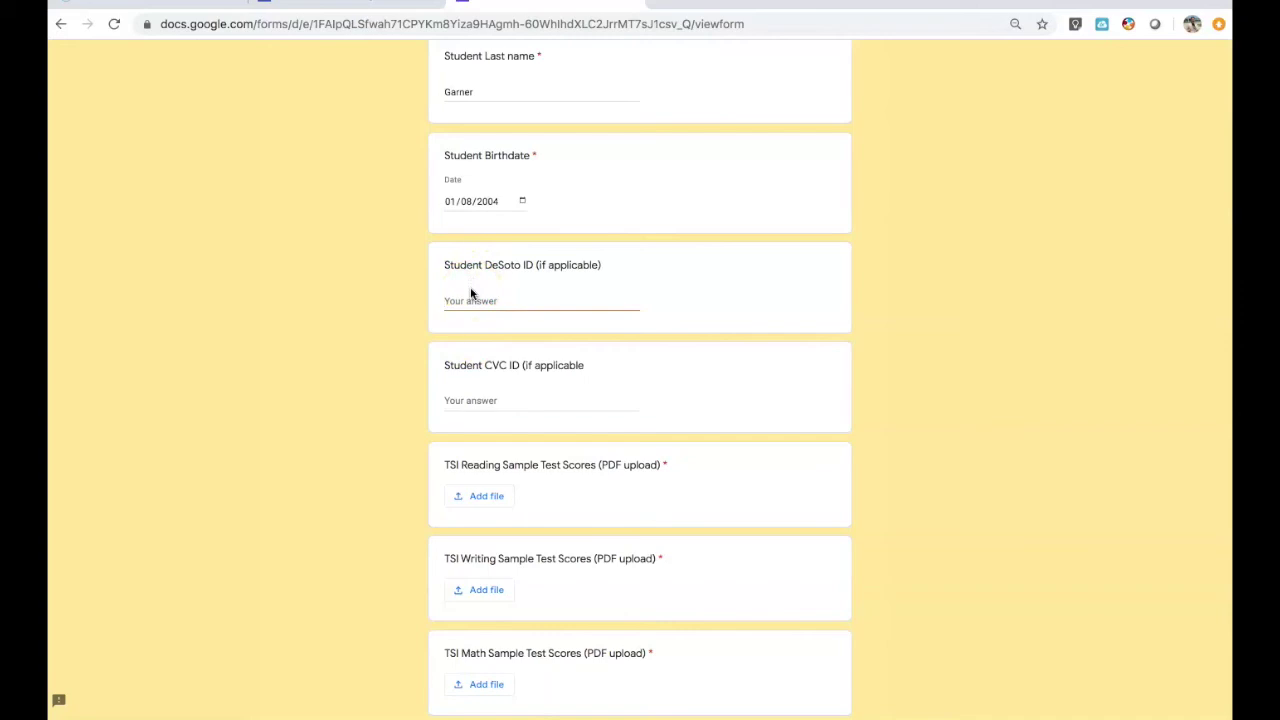
left_click(491, 302)
type("0")
- Fill in the optional Student CVC ID answer and move down to the upload questions
left_click(494, 402)
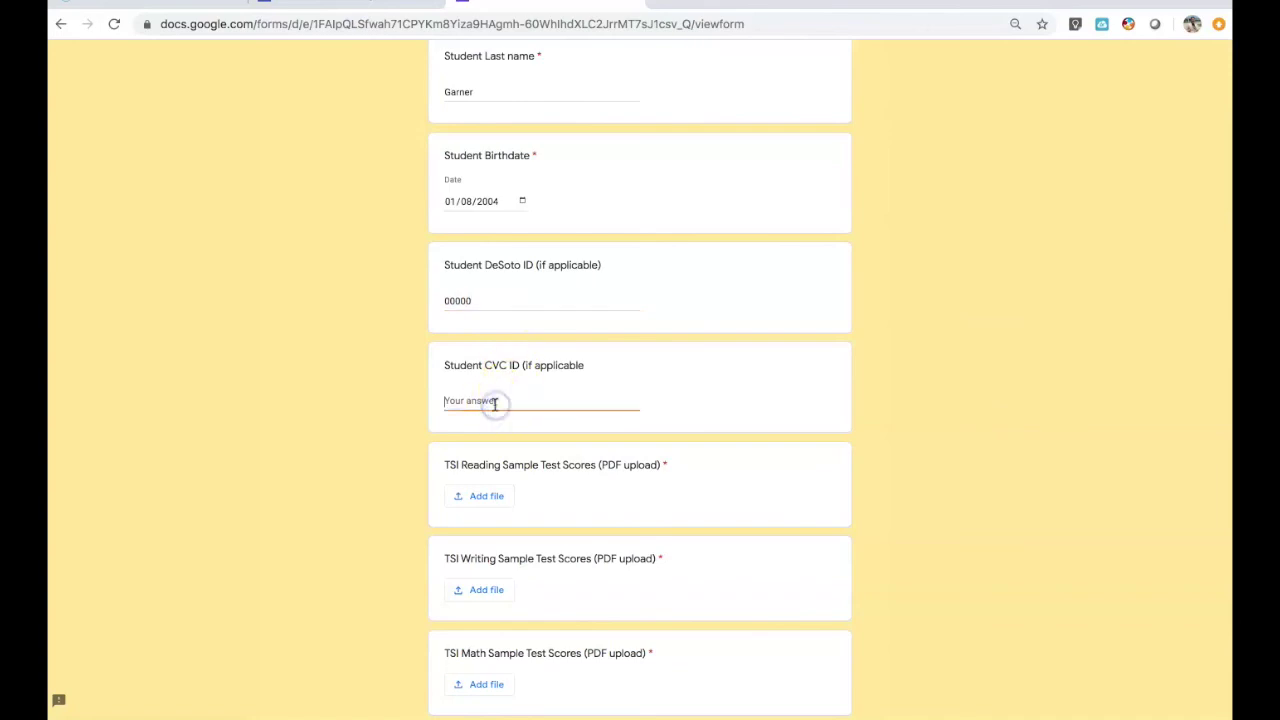
scroll(494, 404, "down", 1)
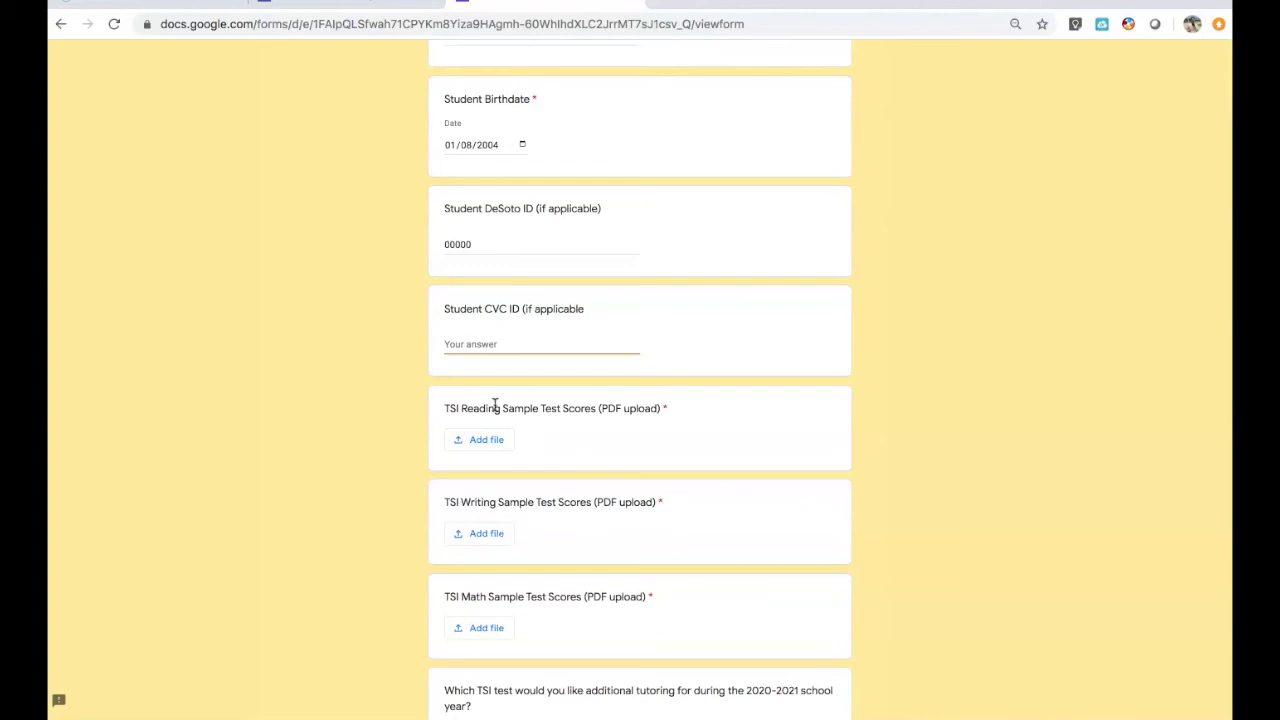
left_click(472, 348)
type("000000")
scroll(503, 347, "down", 4)
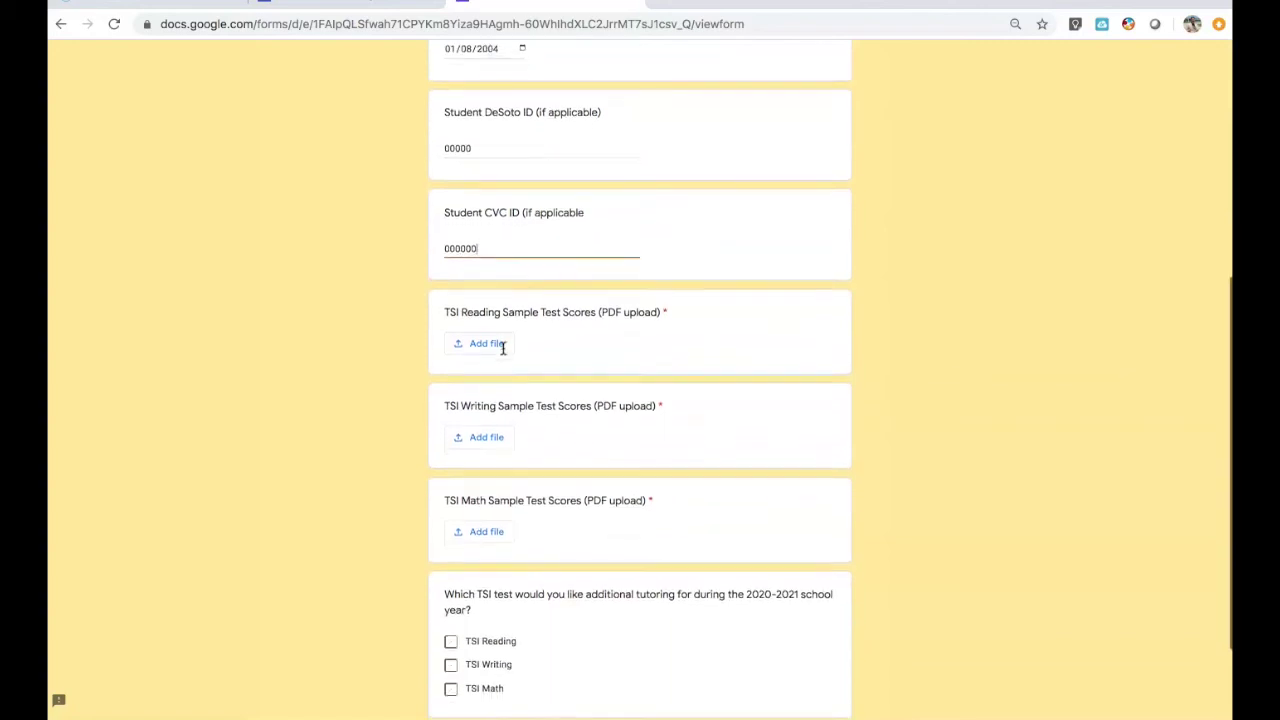
left_click(483, 330)
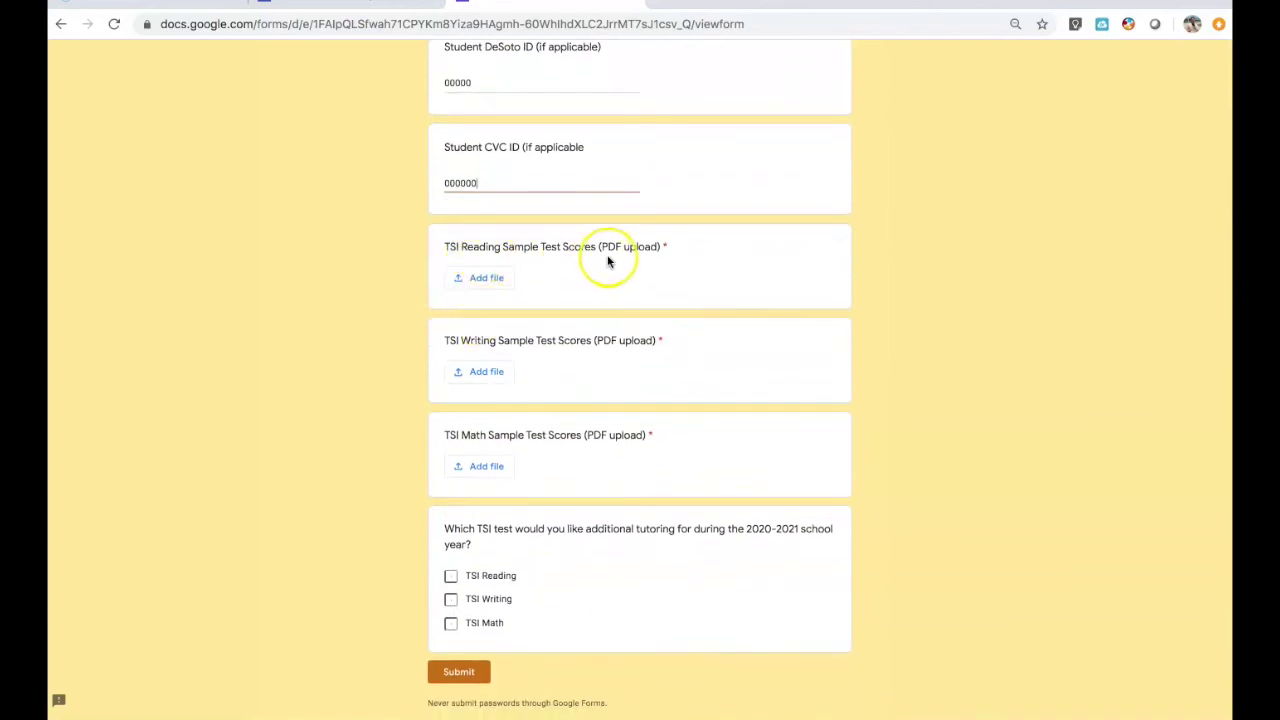
- Upload the Reading score PDF from Documents to the TSI Reading Sample Test Scores question
left_click(493, 280)
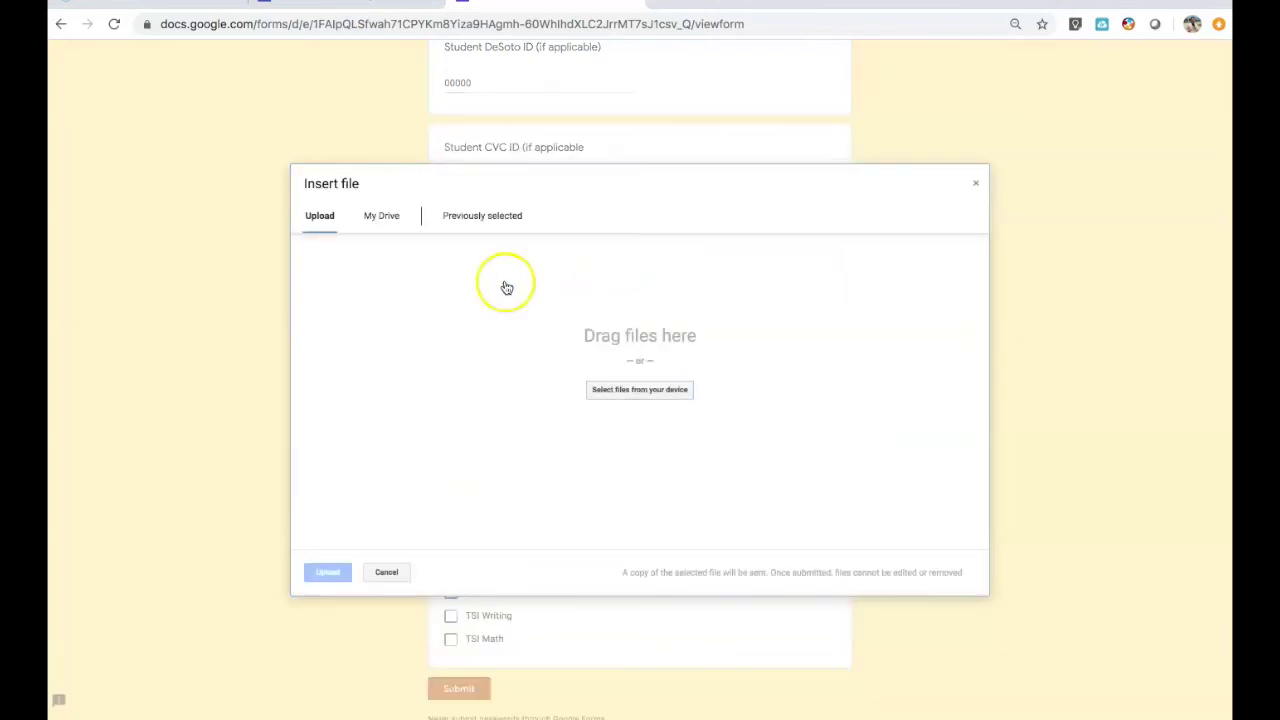
left_click(624, 398)
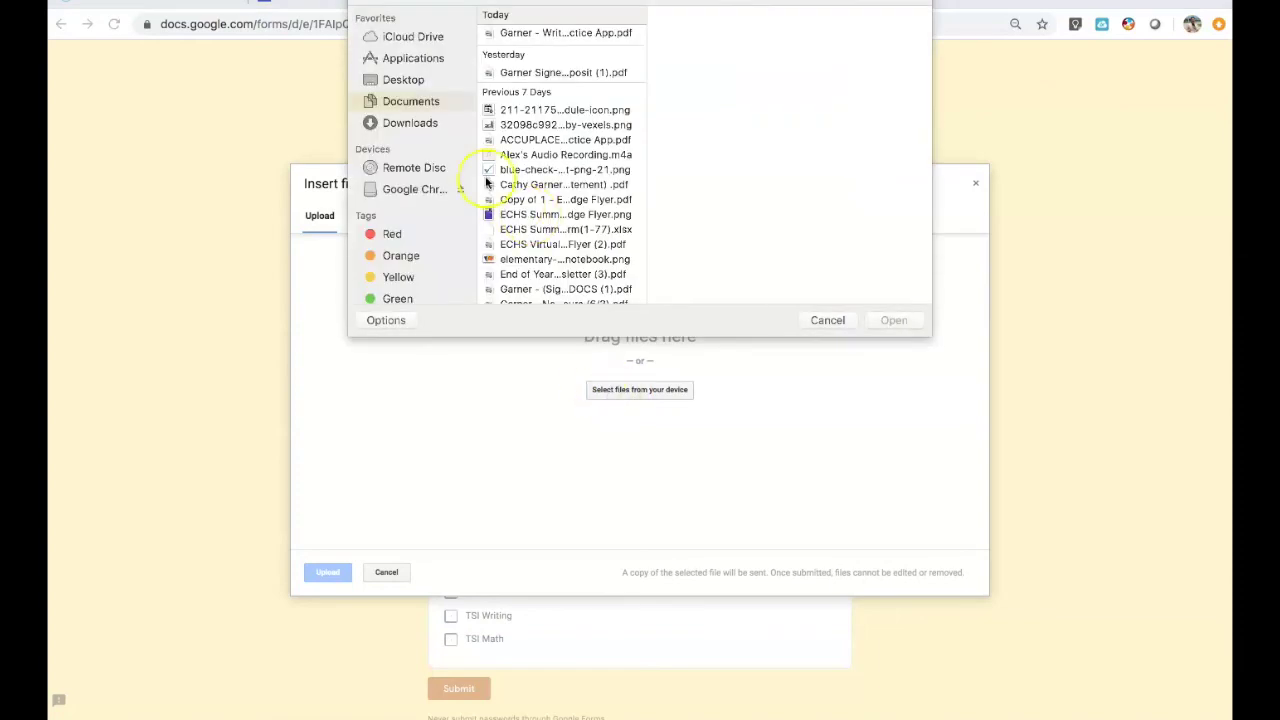
left_click(434, 103)
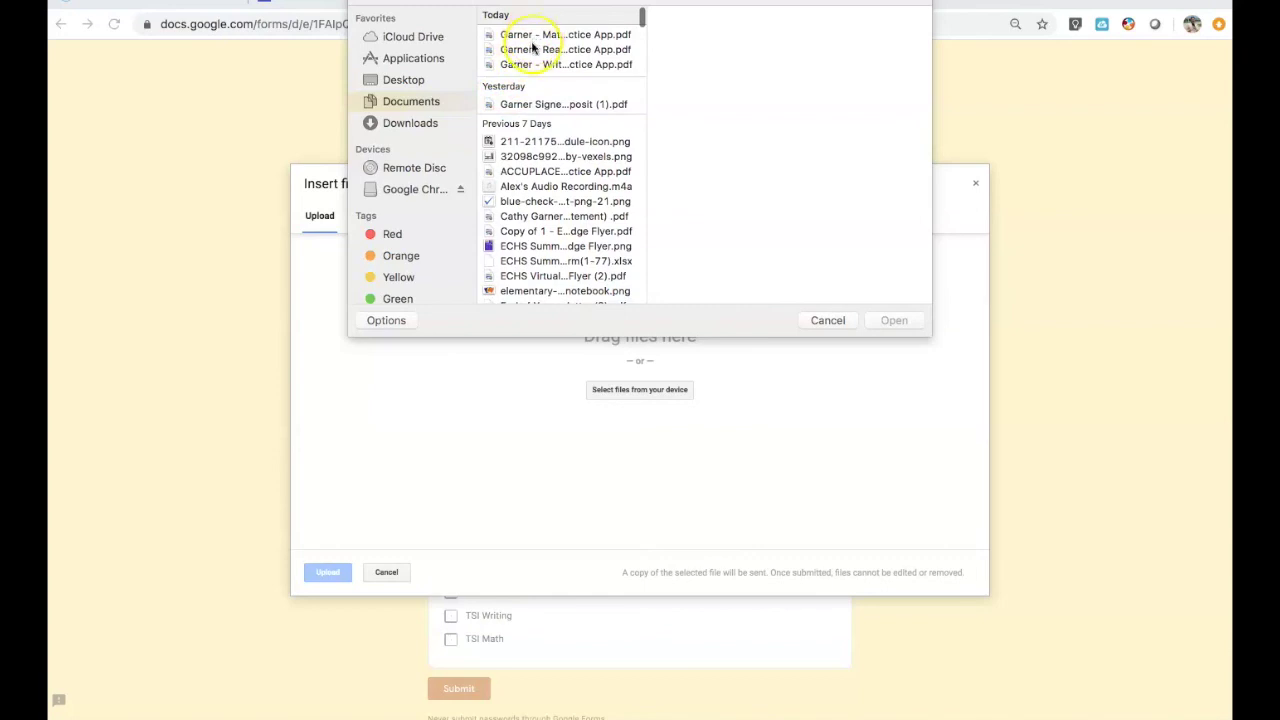
left_click(527, 50)
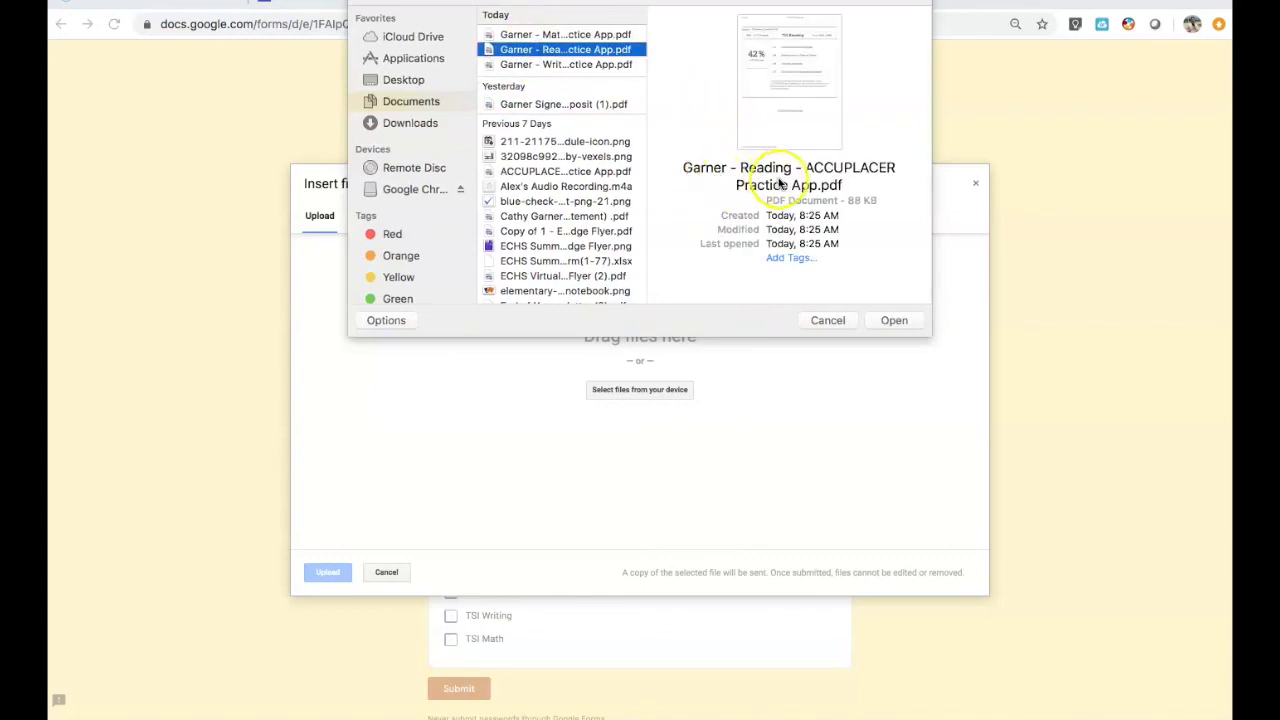
left_click(897, 320)
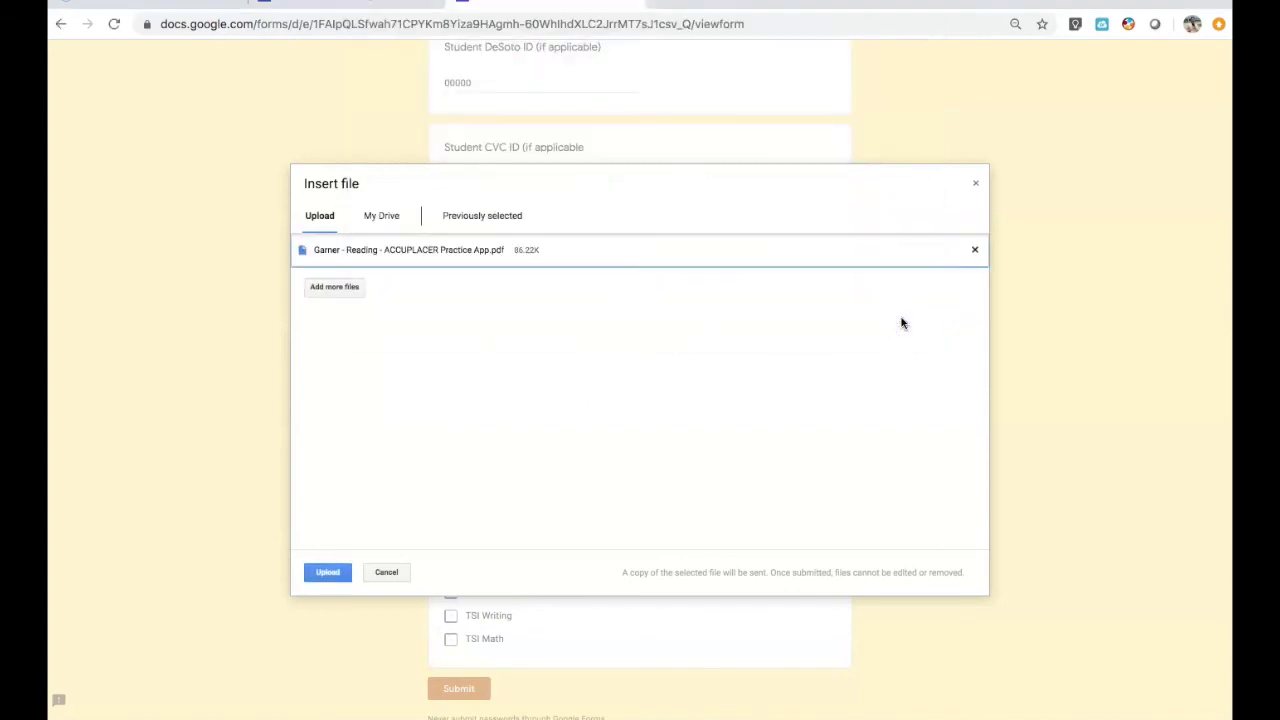
left_click(325, 573)
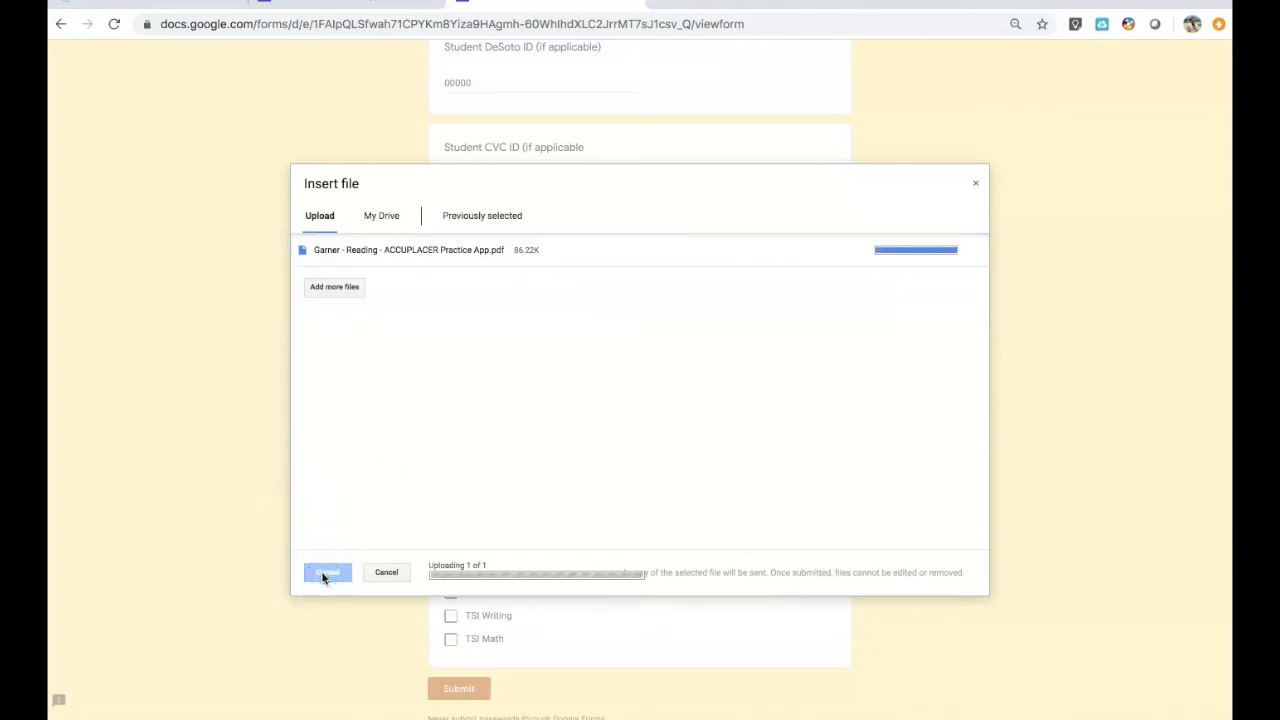
scroll(342, 531, "down", 2)
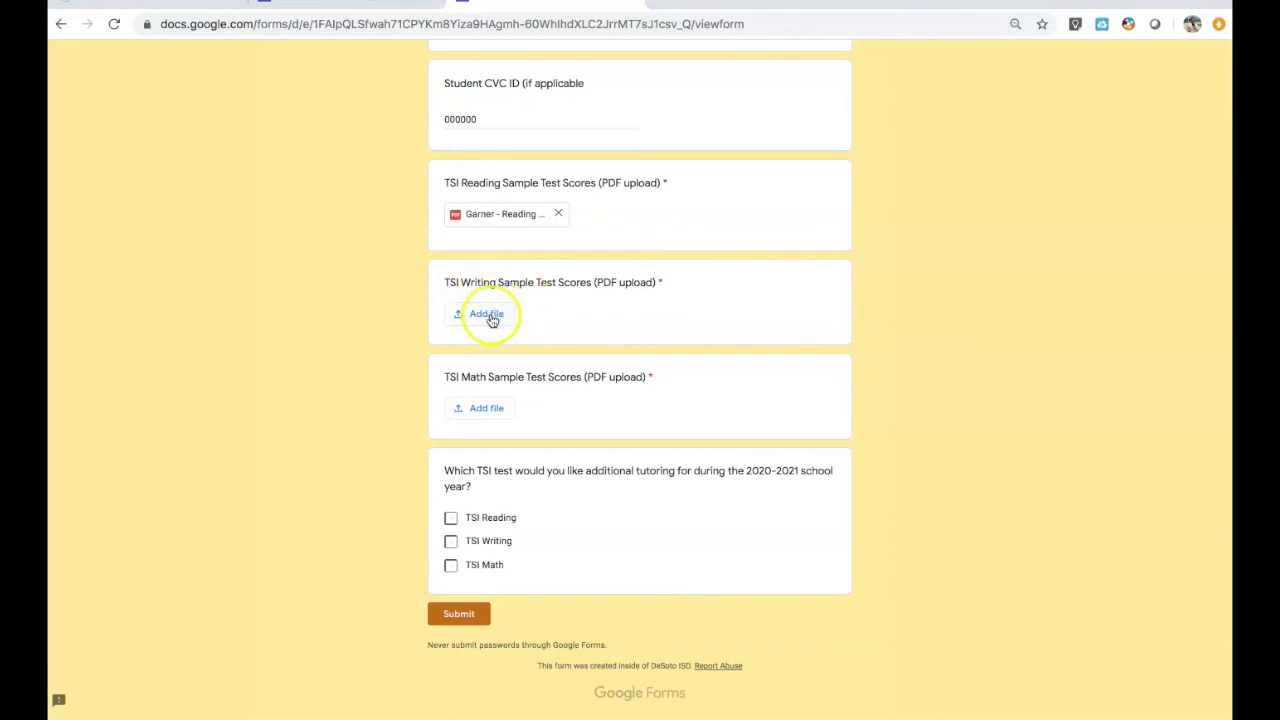
- Upload the Writing practice-test score PDF to the TSI Writing question
left_click(488, 315)
left_click(612, 390)
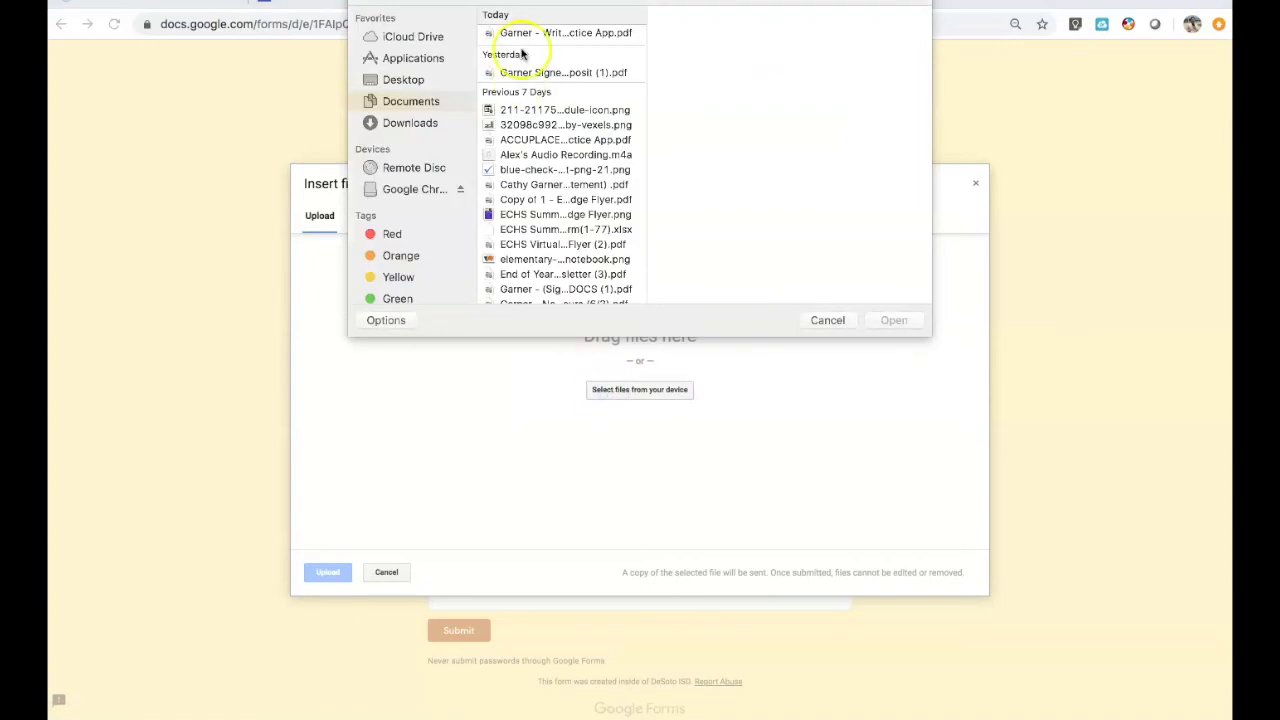
left_click(528, 65)
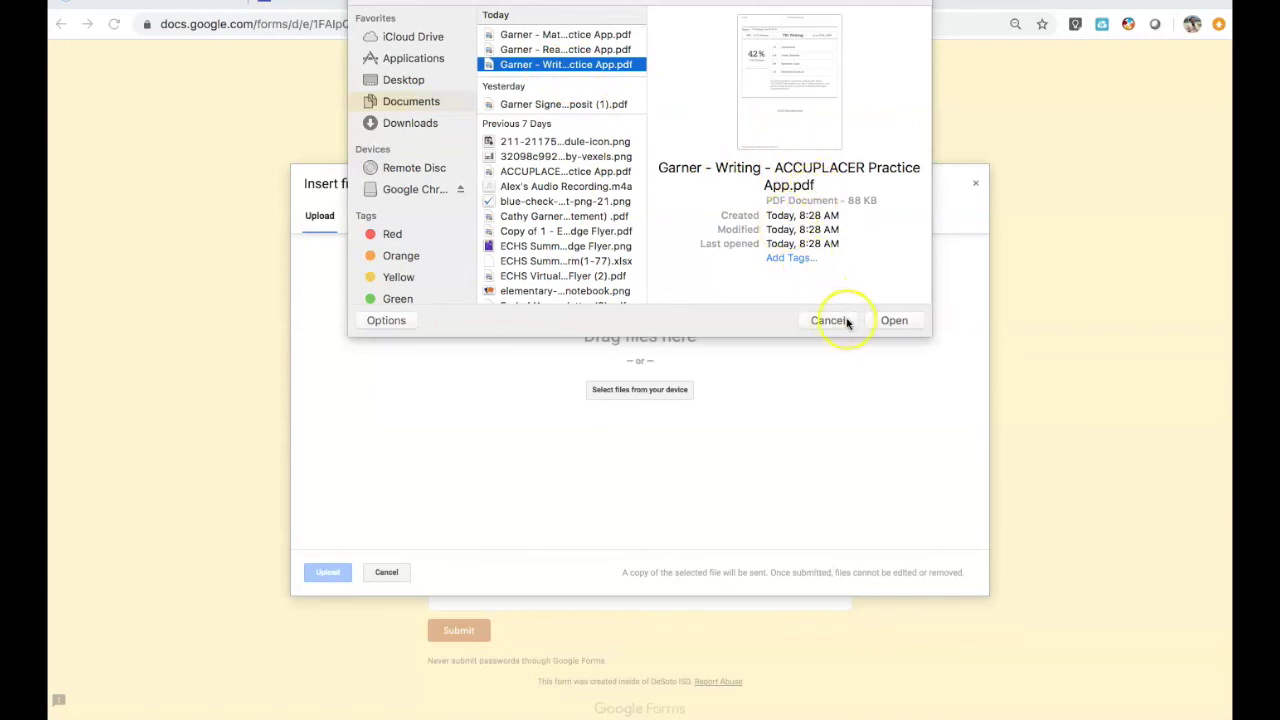
left_click(882, 322)
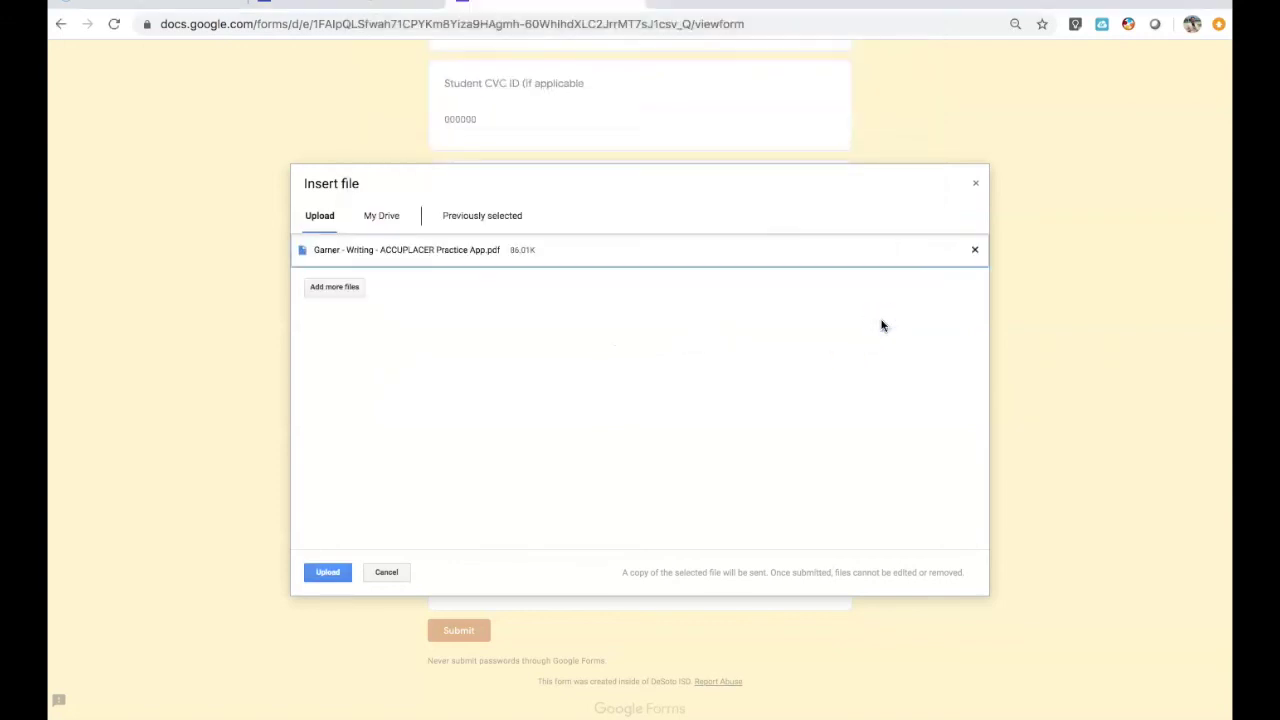
left_click(324, 572)
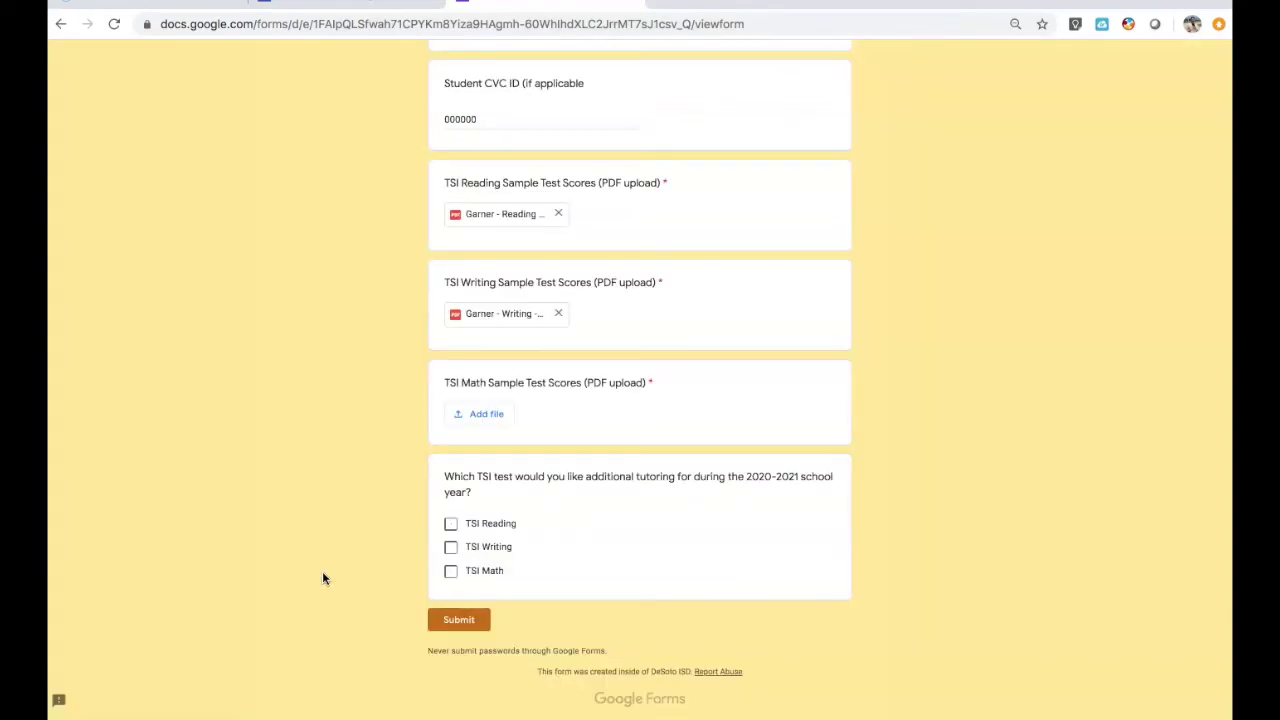
- Upload the Math practice-test score PDF to the TSI Math question
scroll(557, 409, "down", 1)
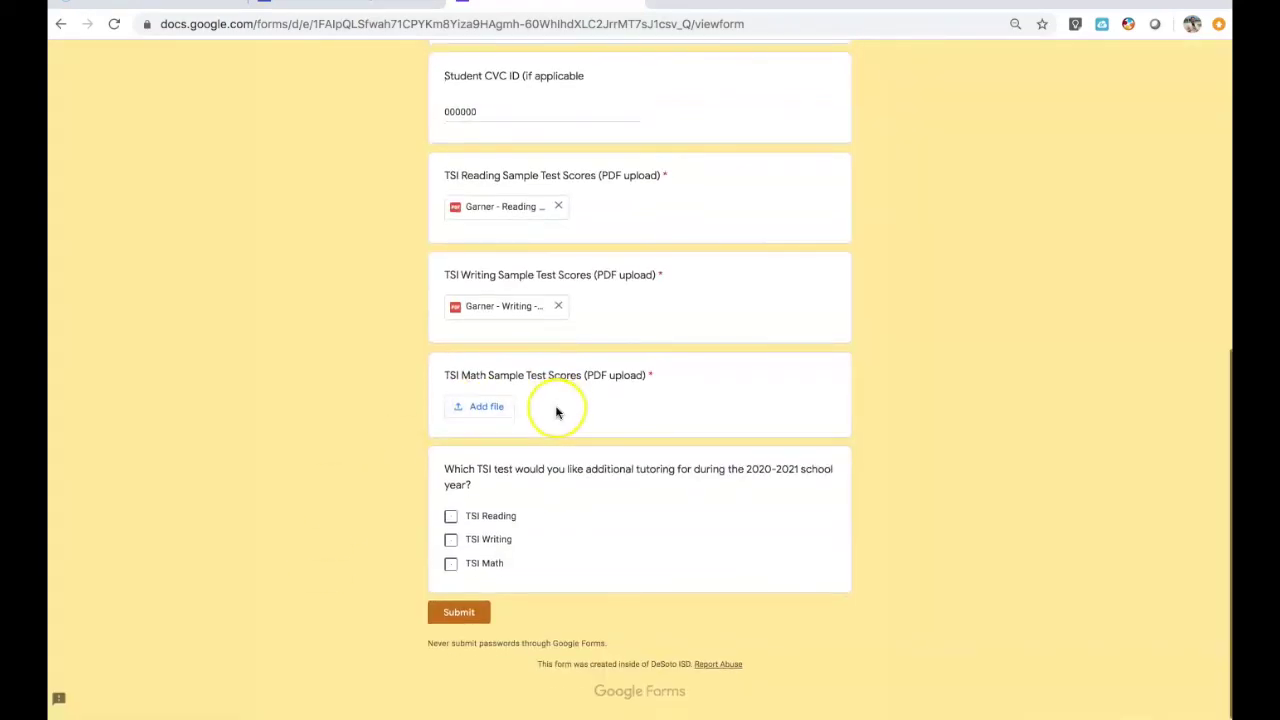
left_click(484, 409)
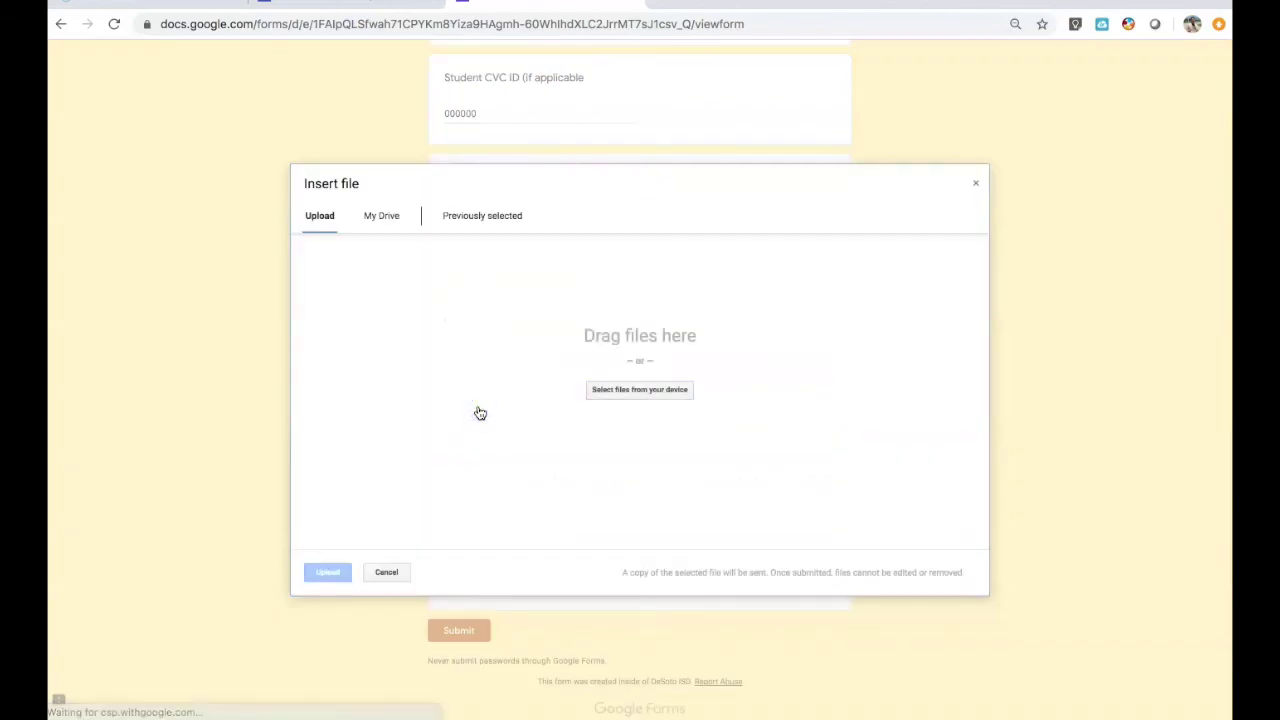
left_click(588, 389)
left_click(598, 393)
left_click(531, 95)
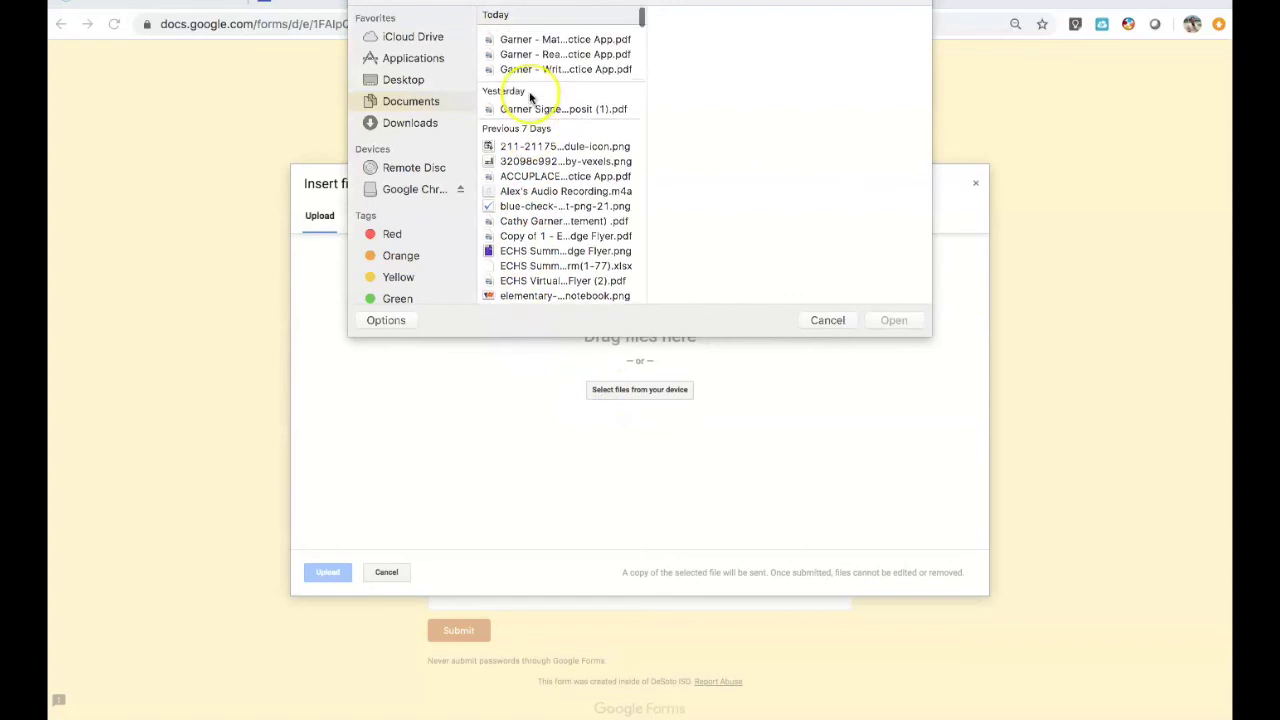
left_click(545, 36)
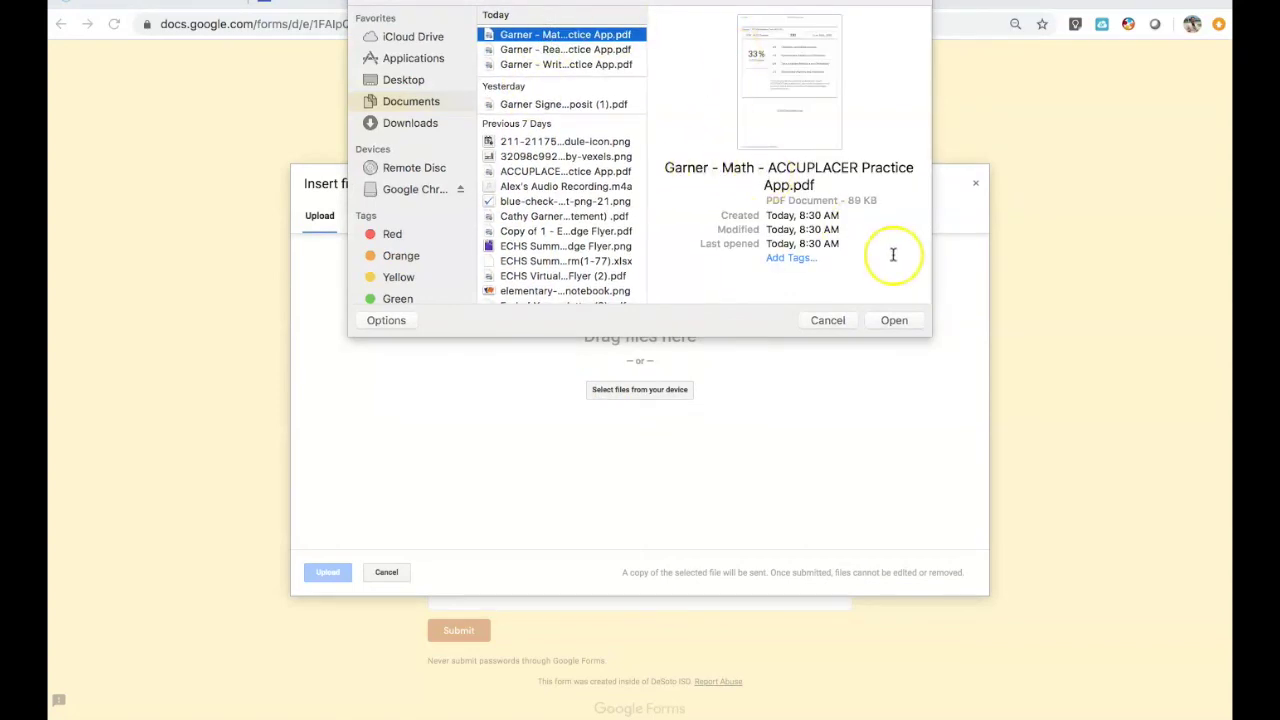
left_click(892, 320)
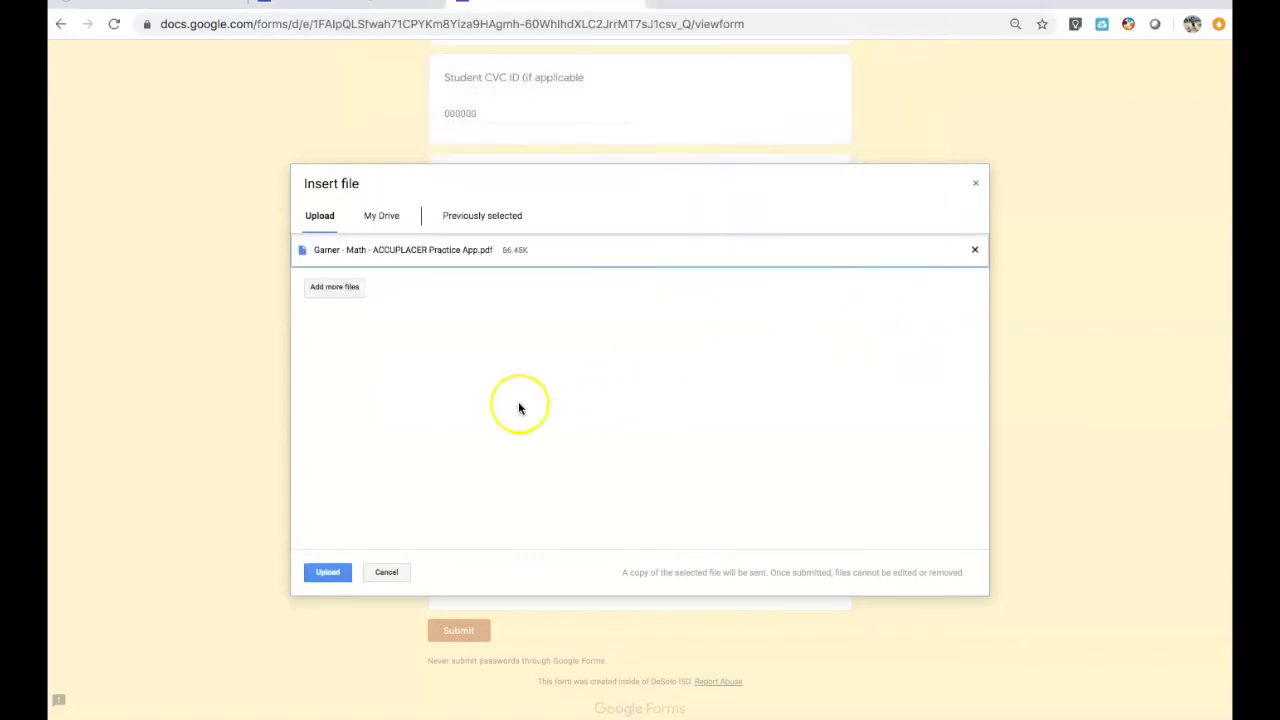
left_click(329, 578)
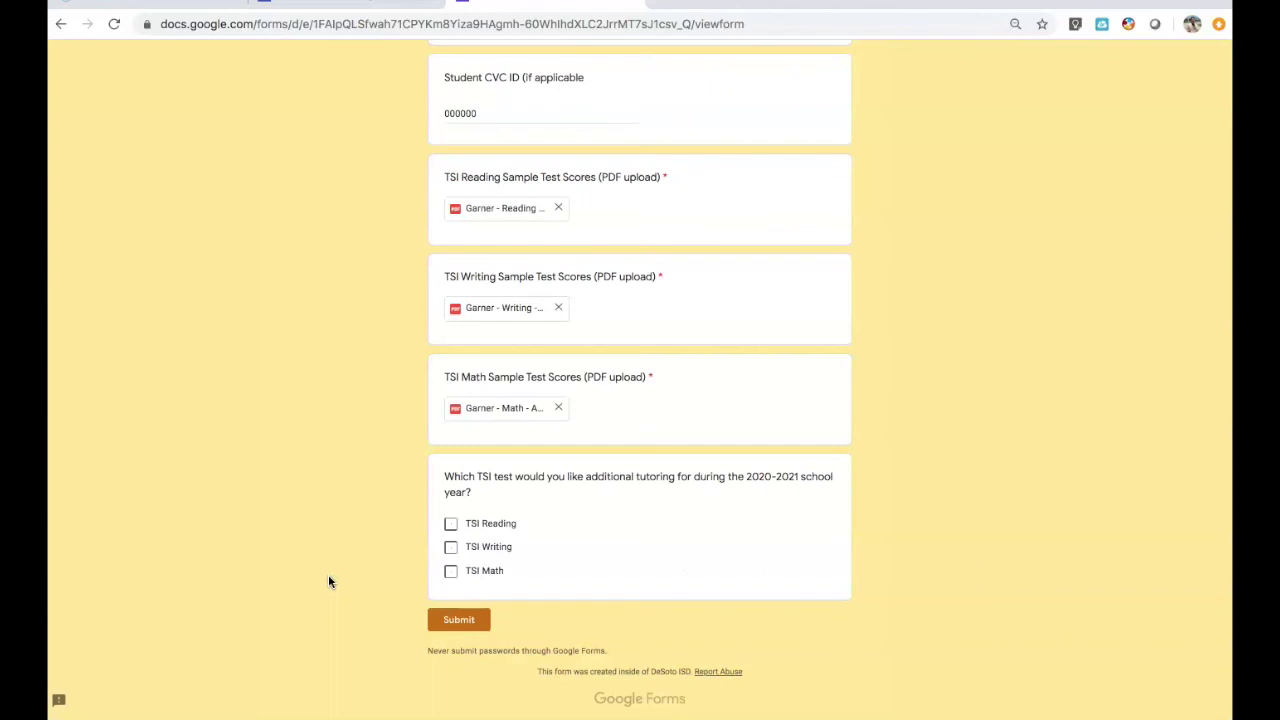
- Check only TSI Reading and TSI Writing for tutoring, then submit the form
scroll(424, 387, "down", 1)
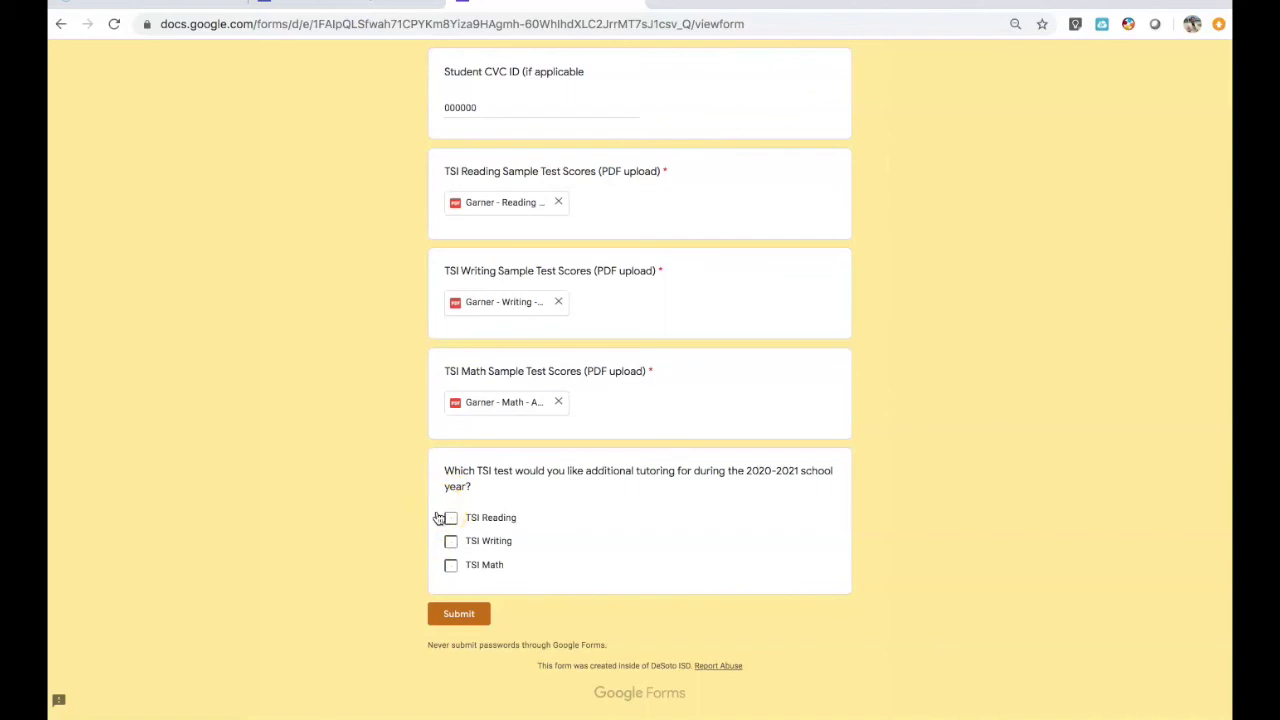
left_click(450, 519)
left_click(450, 540)
left_click(450, 564)
left_click(451, 542)
left_click(450, 566)
left_click(450, 518)
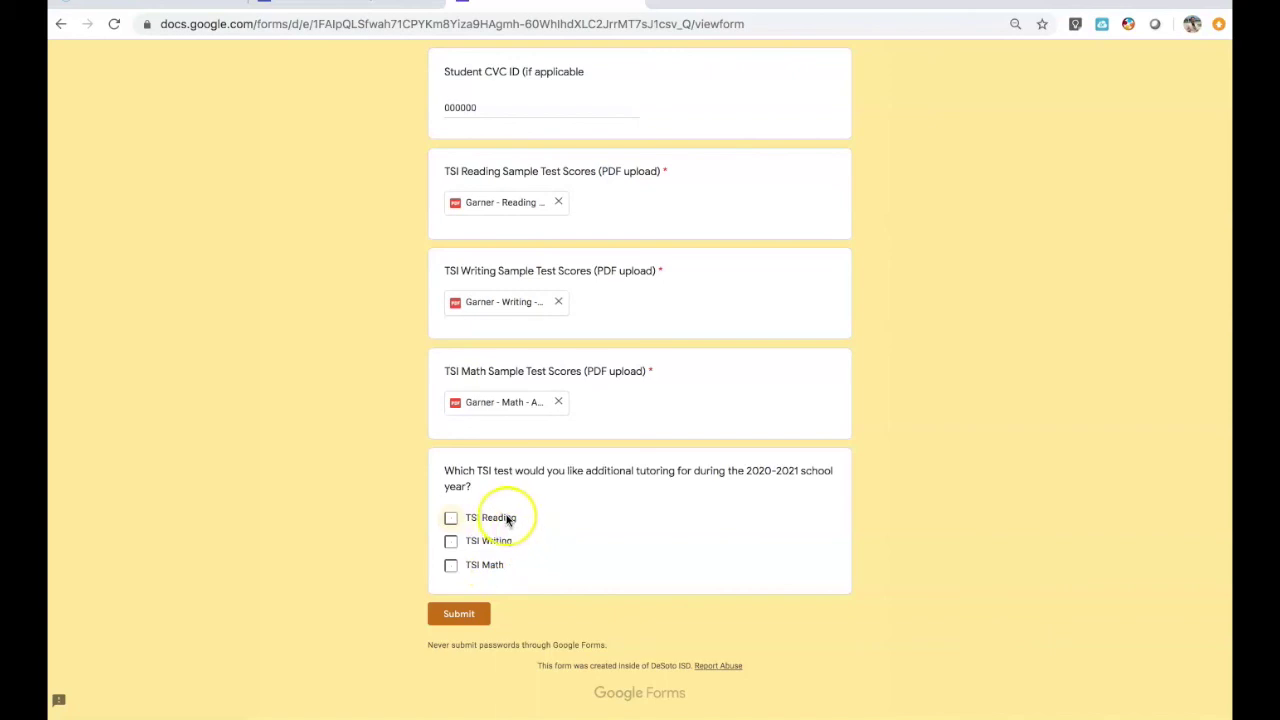
left_click(507, 520)
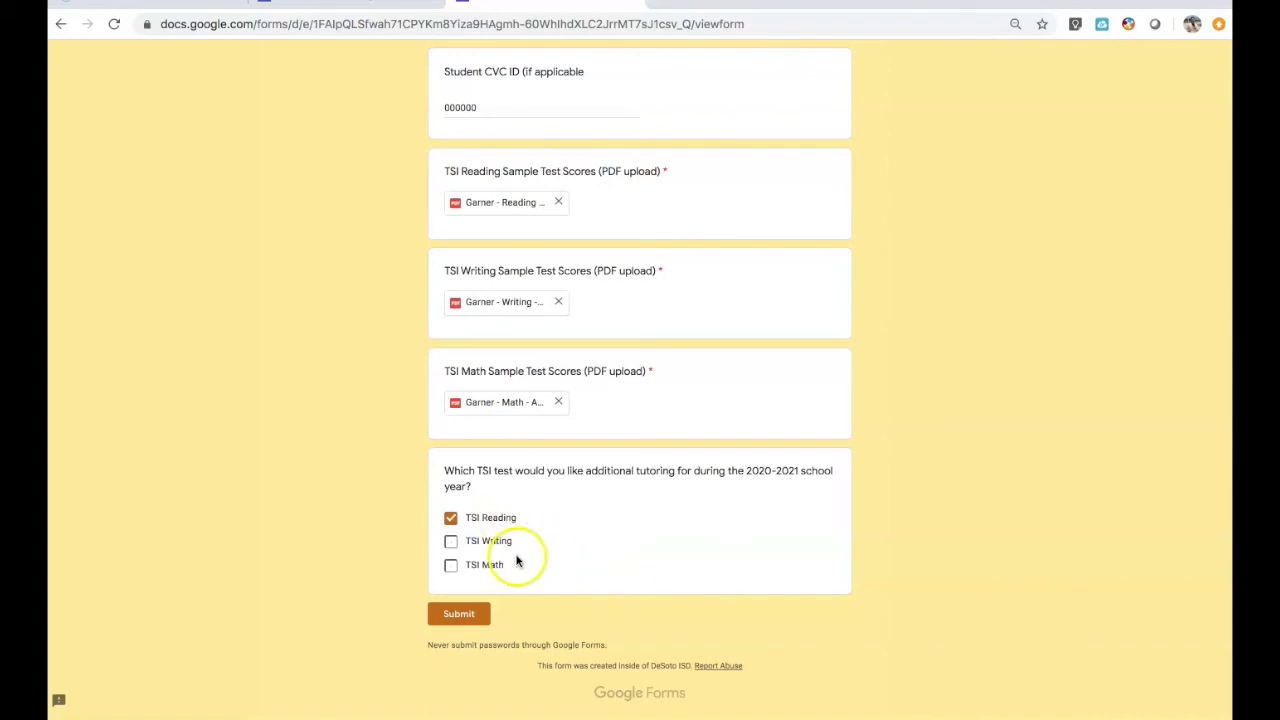
left_click(503, 541)
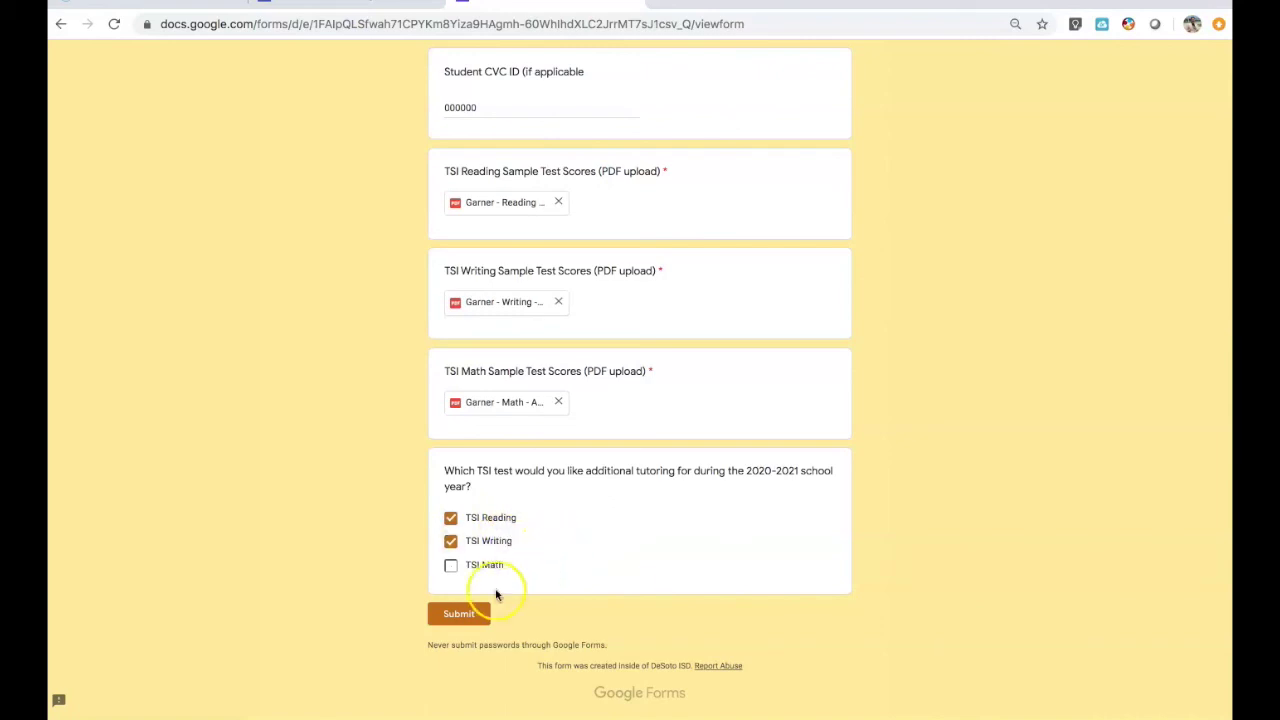
left_click(460, 615)
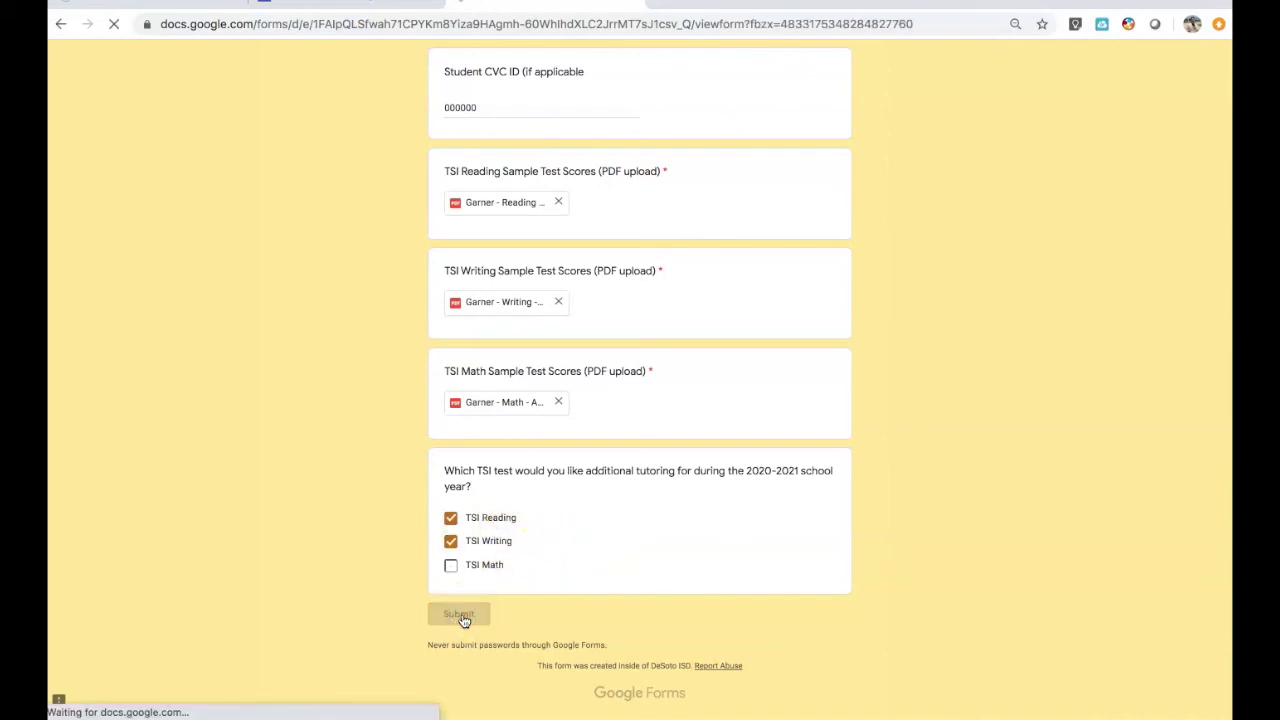